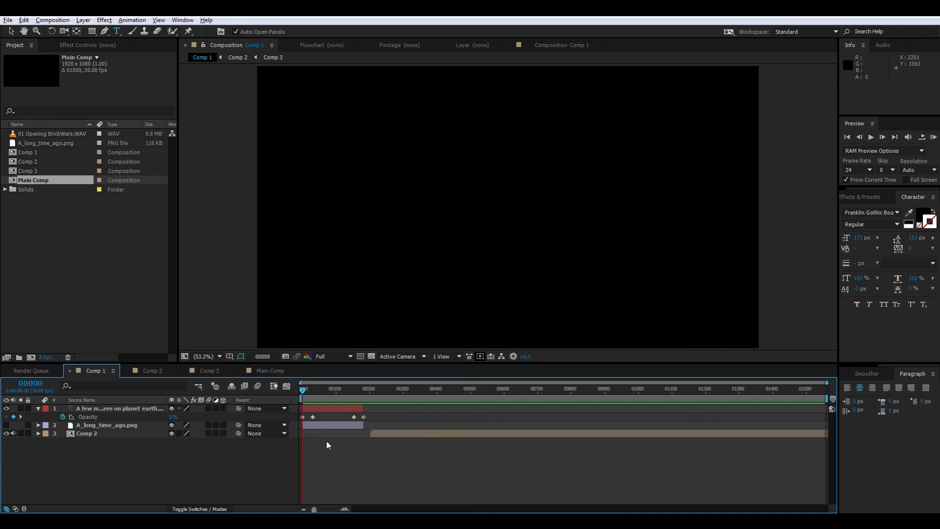
- Create a composition named "A long time ago" with a duration of 175 frames
left_click_drag(307, 391, 328, 399)
right_click(37, 226)
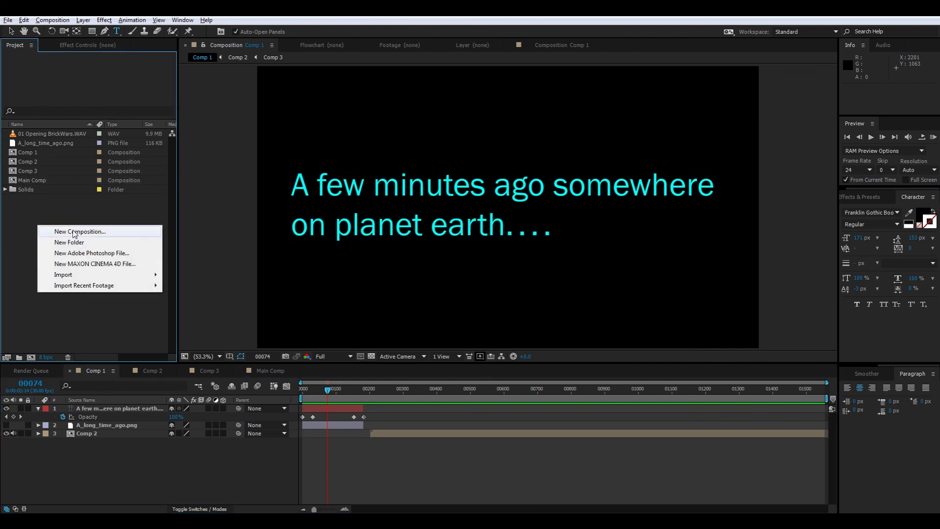
left_click(54, 231)
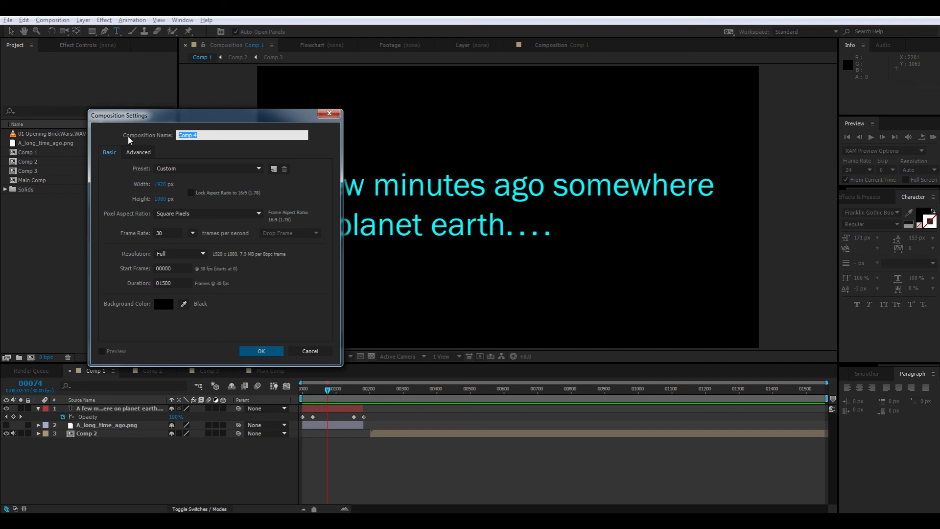
type("A long time ago")
left_click(172, 296)
left_click(173, 283)
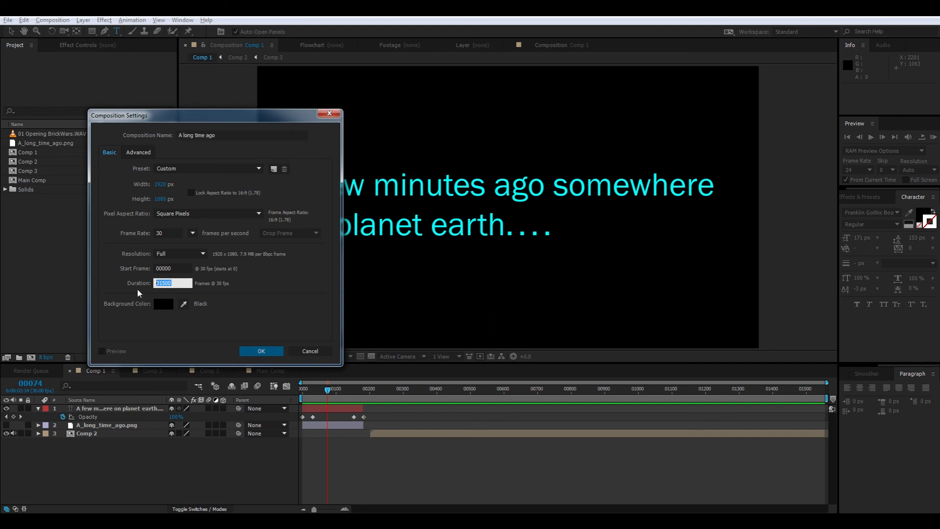
type("175")
left_click(266, 352)
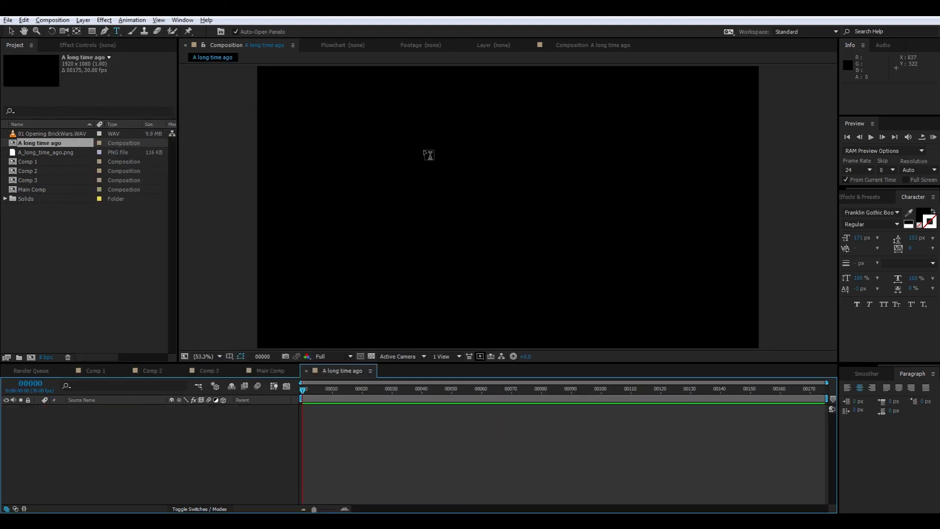
- Start a text layer in the upper part of the frame and set its fill colour to cyan with green 256 and blue 256
left_click(328, 156)
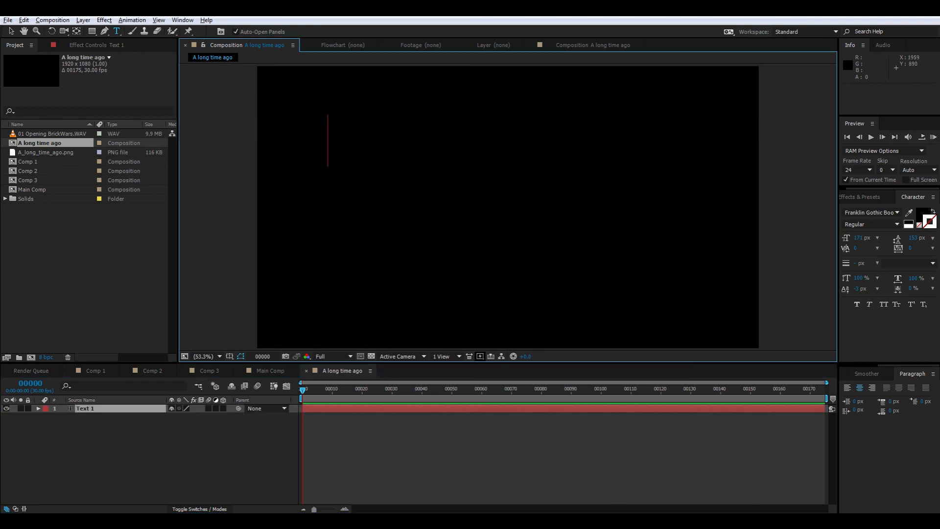
left_click(924, 214)
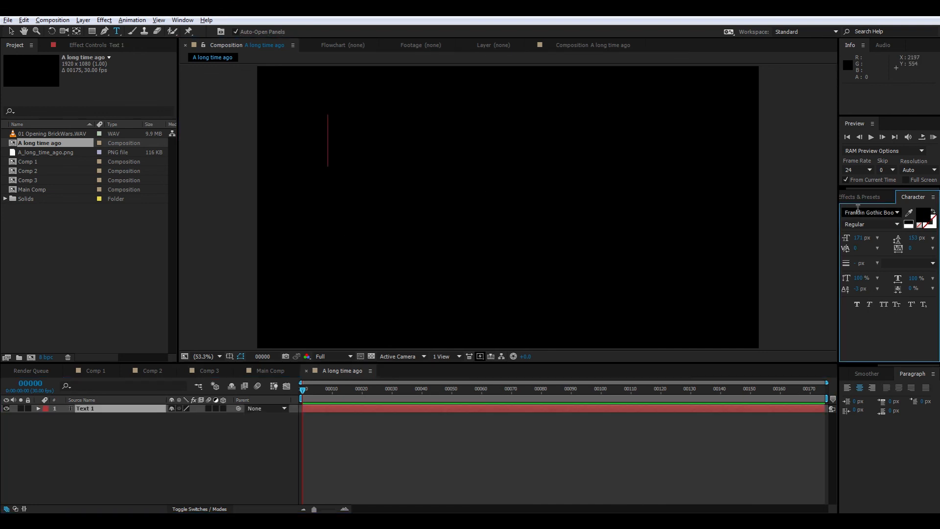
left_click(923, 215)
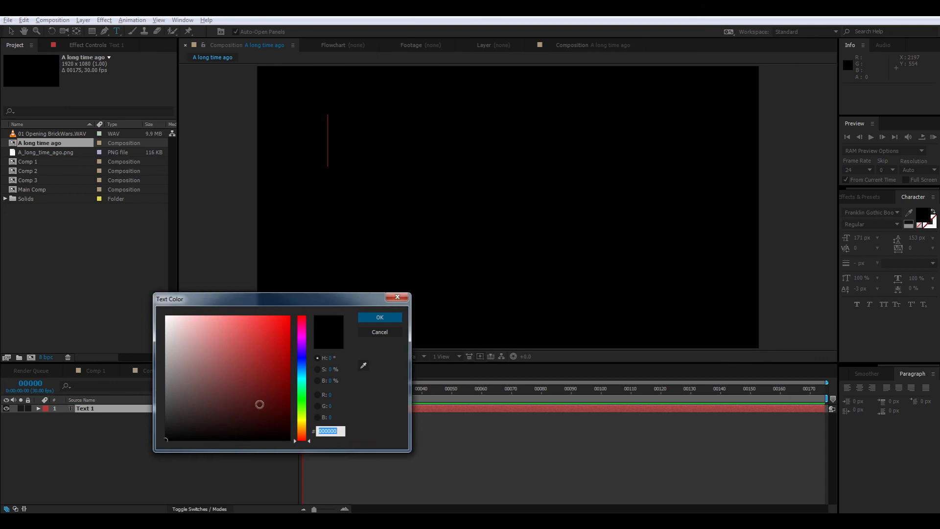
left_click(333, 404)
left_click_drag(332, 406, 522, 395)
left_click(333, 406)
type("256")
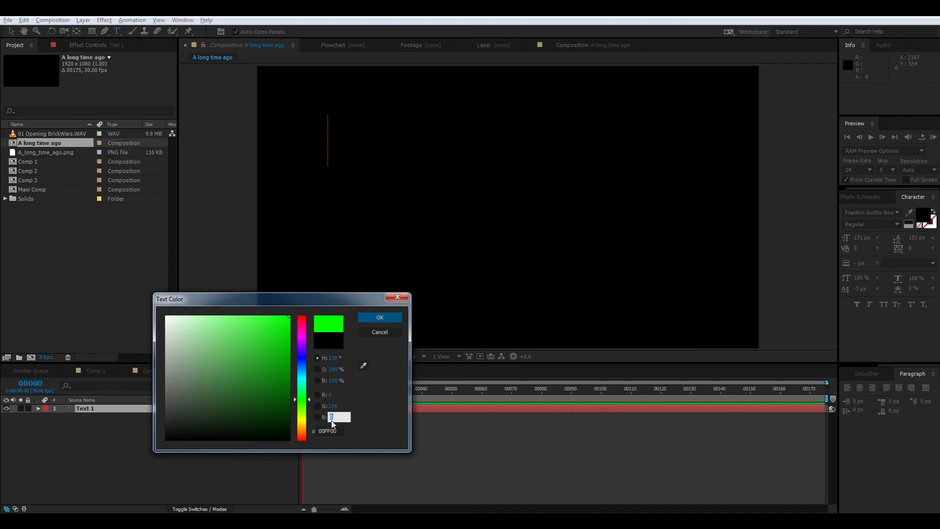
type("256")
left_click(381, 319)
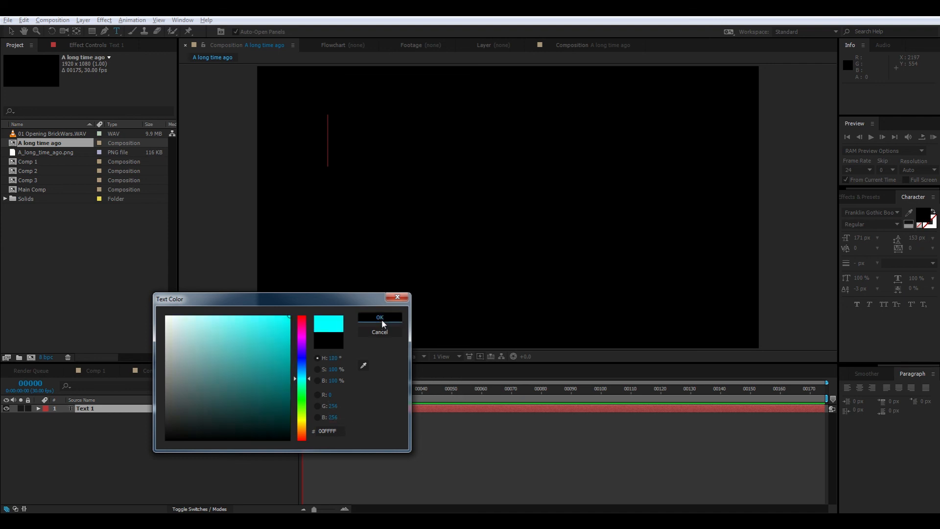
- Write the text "A long time ago in a galaxy far," with "far away...." on a second line
type("A")
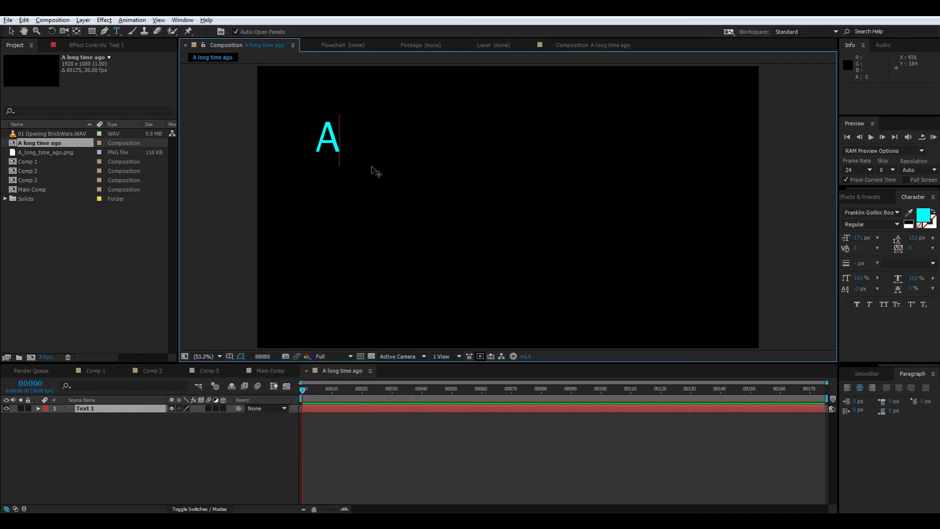
type(" long time ")
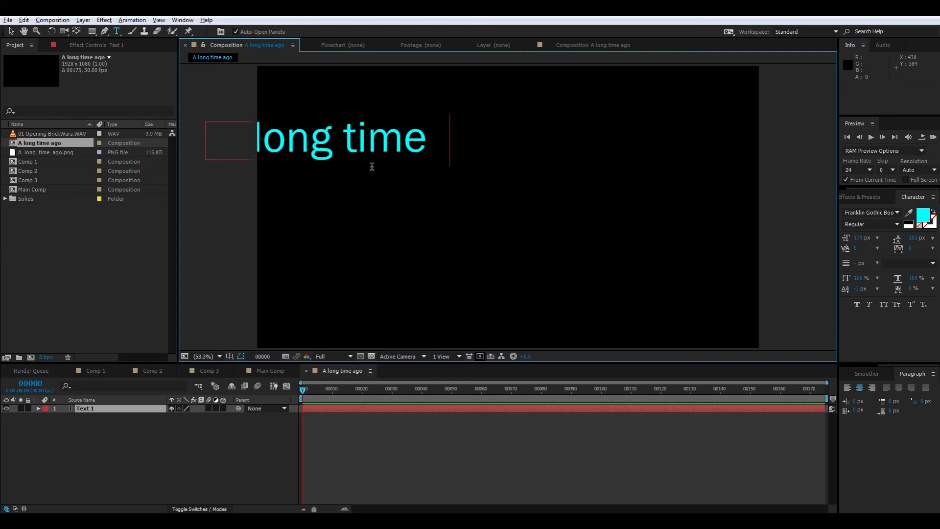
type("ago in a galaxy far,")
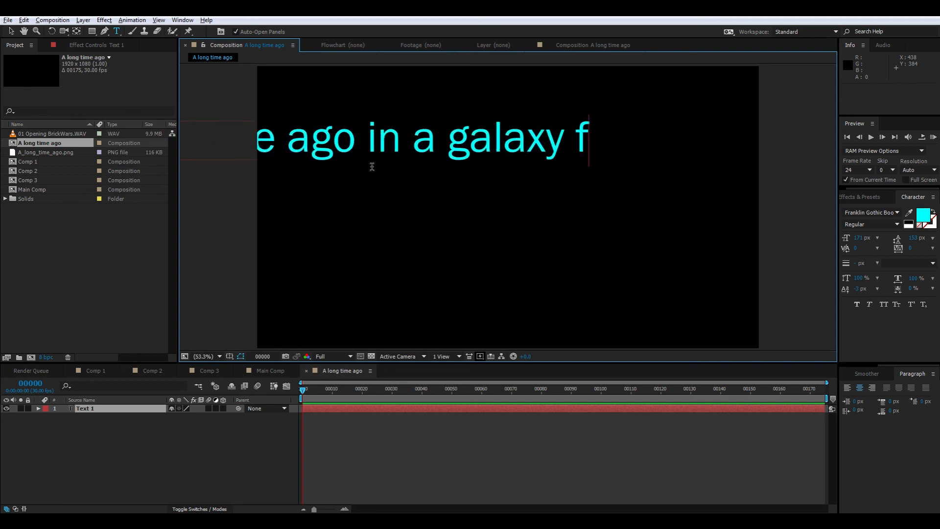
key("Return")
type("far, r aw")
type("ay....")
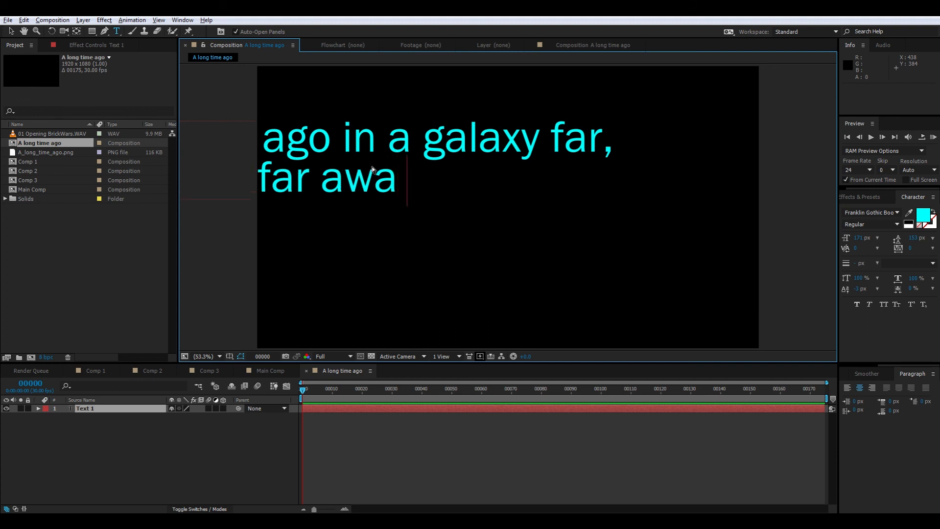
- Left-align the text's paragraph and move the layer so its first letter starts just inside the frame's left edge
left_click(11, 31)
left_click_drag(383, 141, 562, 178)
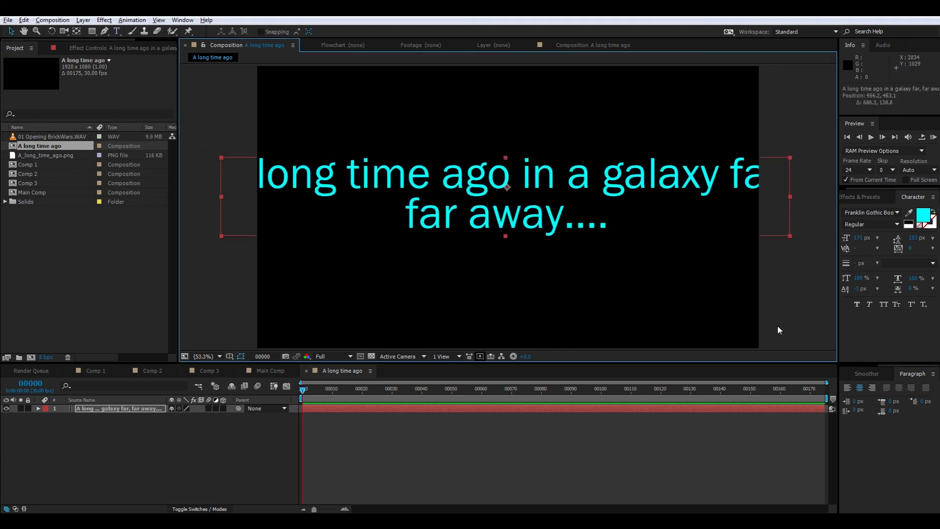
left_click(848, 387)
left_click_drag(686, 208, 447, 213)
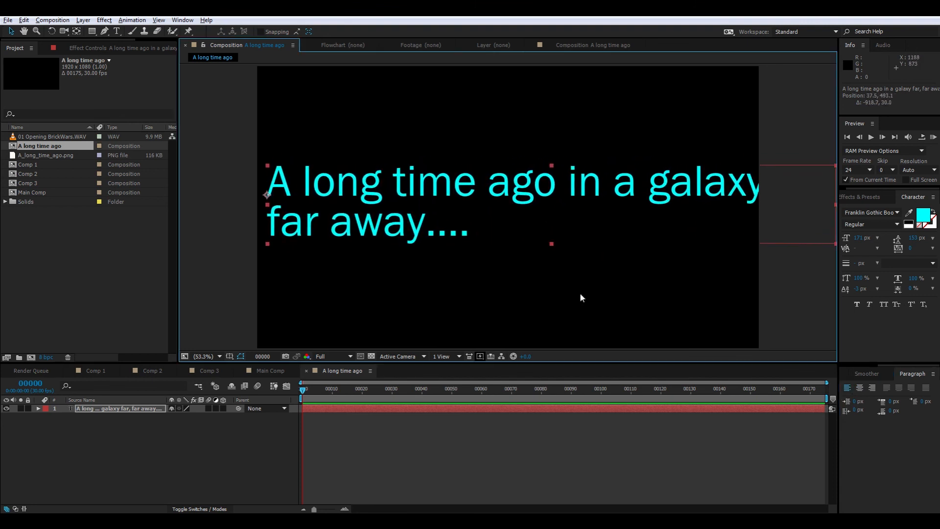
- Scale the text layer to 77% and centre it horizontally and vertically in the composition
key("s")
left_click_drag(201, 417, 189, 416)
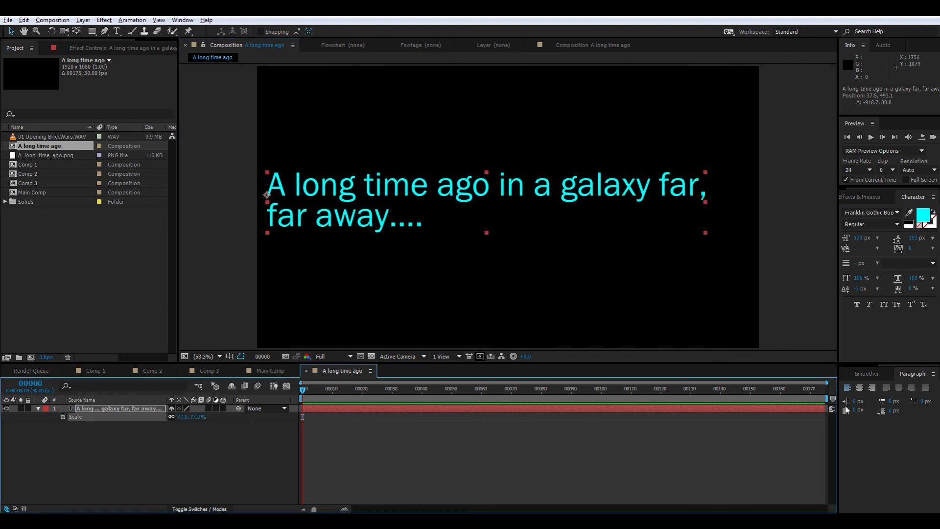
left_click(871, 374)
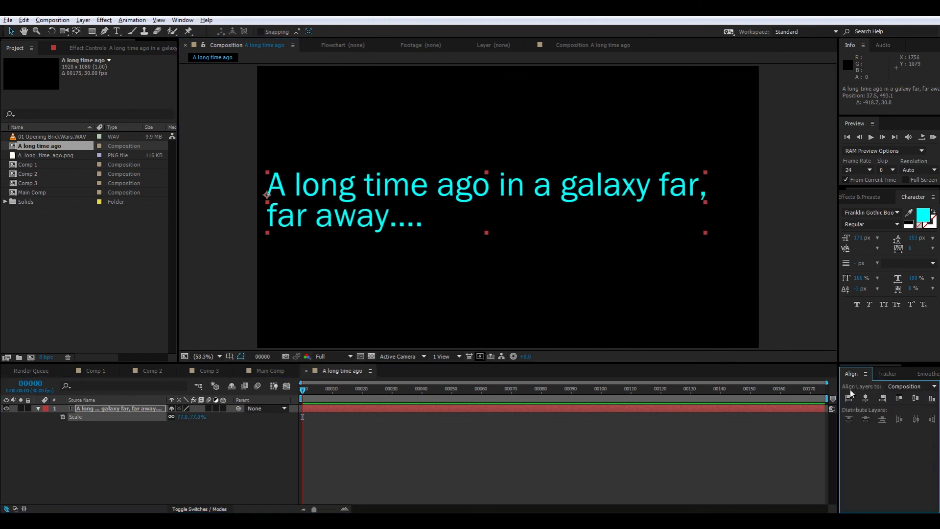
left_click(865, 398)
left_click(914, 398)
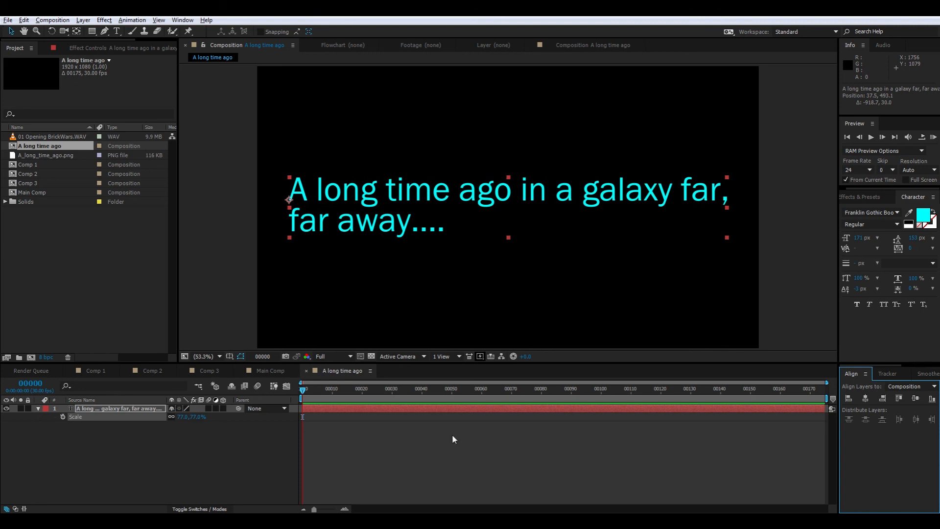
left_click(489, 478)
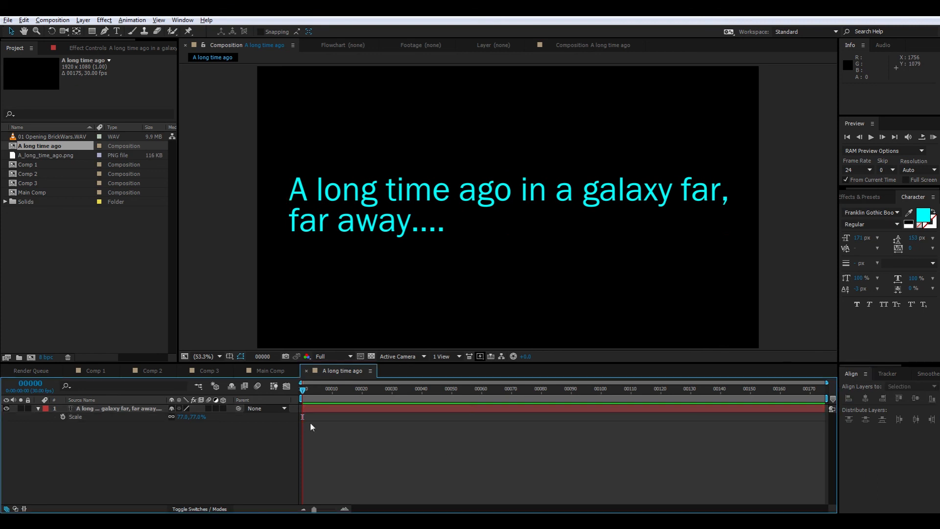
- Fade the text in with opacity keyframes of 0% at frame 0 and 100% at frame 30
left_click(117, 416)
key("t")
left_click(64, 416)
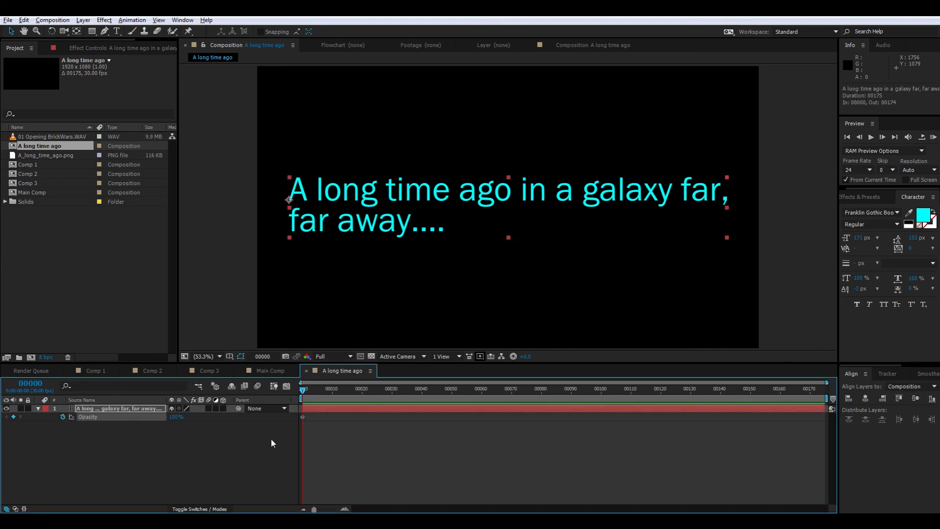
left_click_drag(175, 417, 53, 429)
left_click_drag(315, 392, 392, 393)
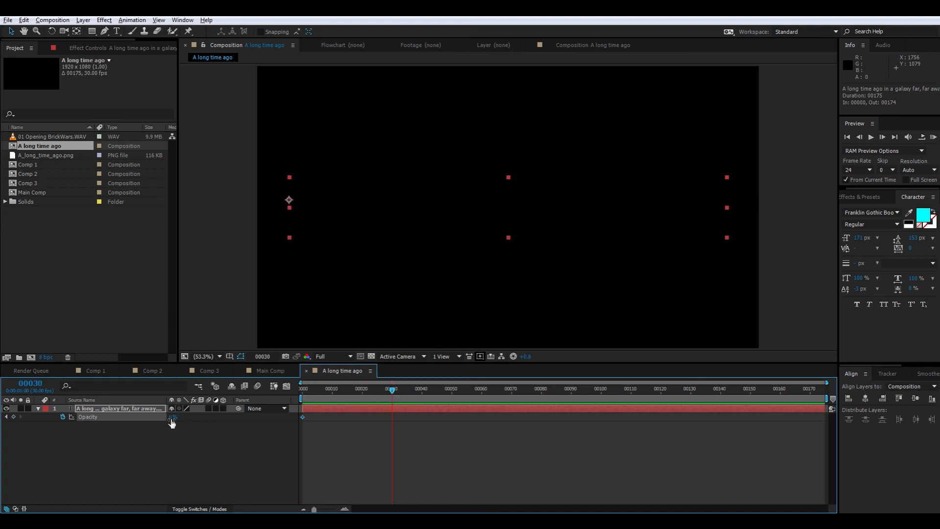
left_click_drag(171, 419, 539, 438)
- Fade the text out with opacity keyframes of 100% at frame 153 and 0% at frame 174
left_click(822, 391)
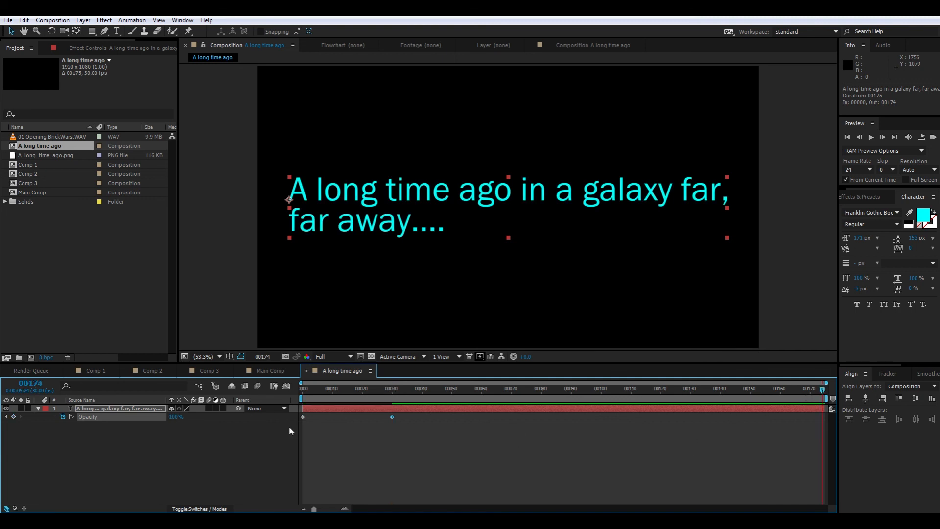
left_click_drag(174, 417, 98, 421)
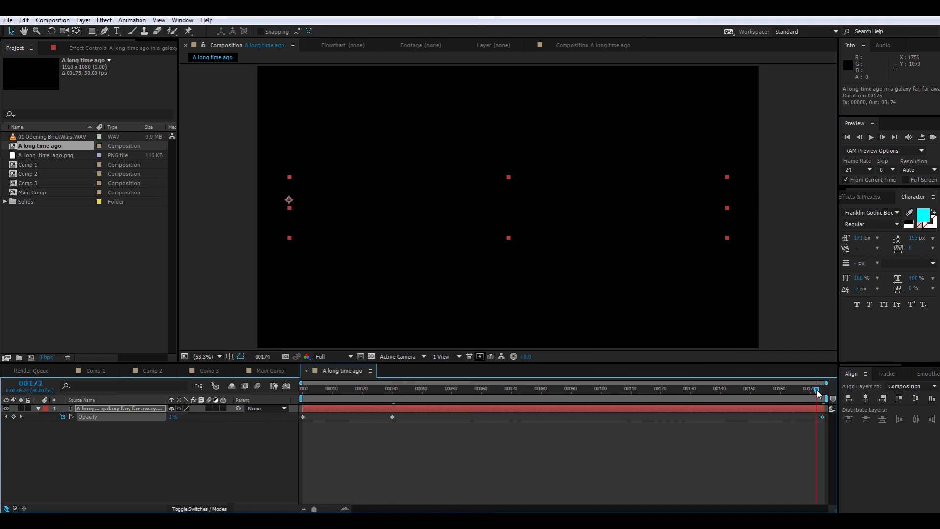
left_click_drag(817, 390, 744, 406)
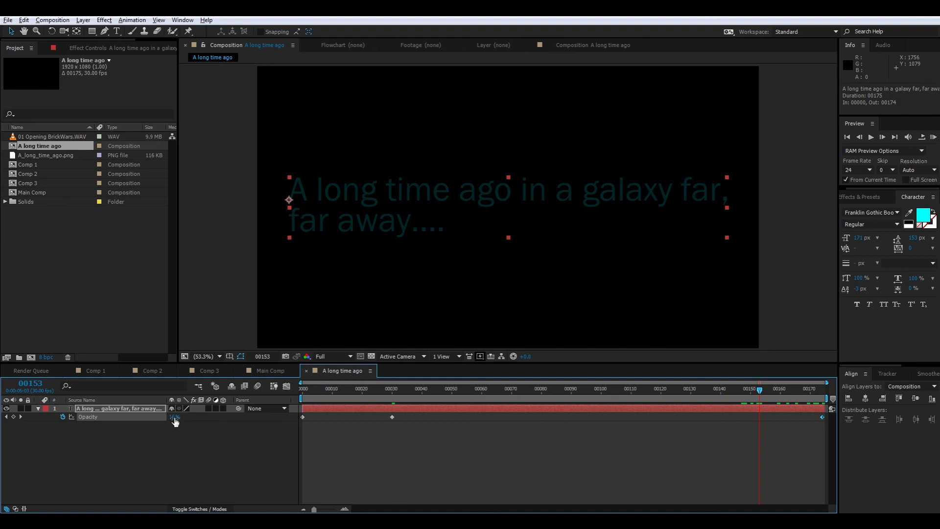
left_click_drag(171, 417, 230, 417)
- Preview the text's fade-in and fade-out from the first frame
left_click_drag(757, 391, 127, 427)
key("KP_0")
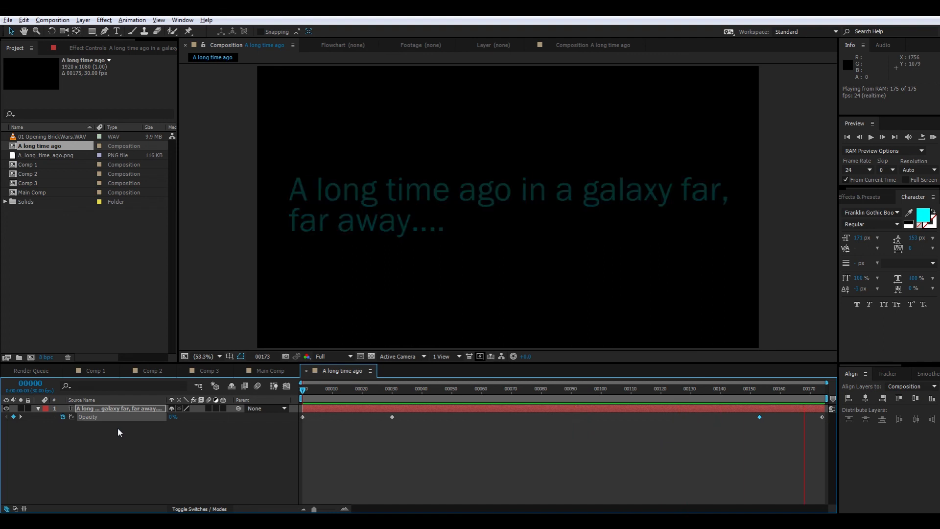
key("space")
left_click(556, 457)
key("space")
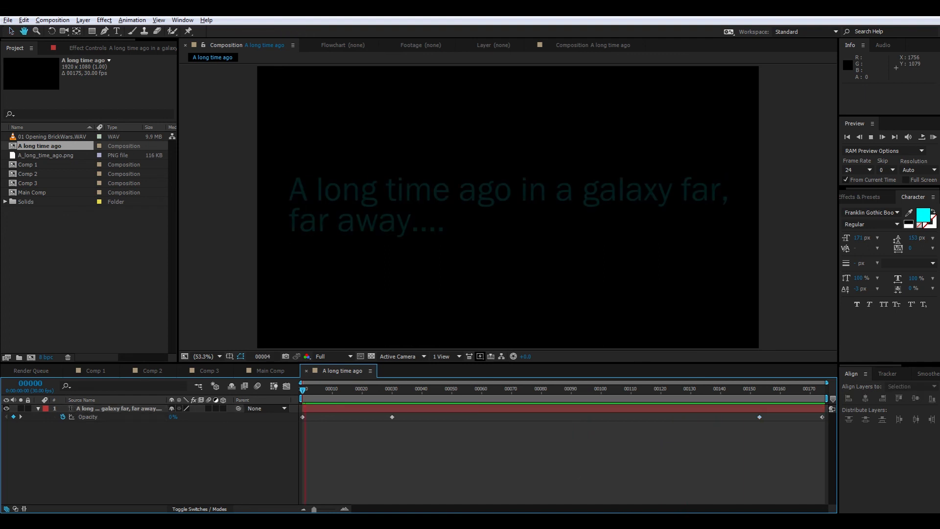
- Create a composition named "Main" with a duration of 1500 frames
right_click(85, 244)
left_click(140, 251)
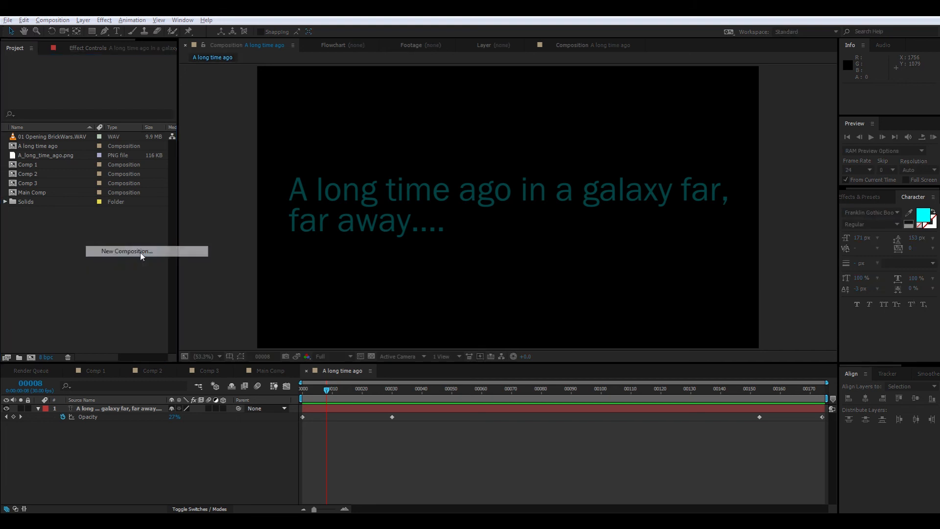
type("Main")
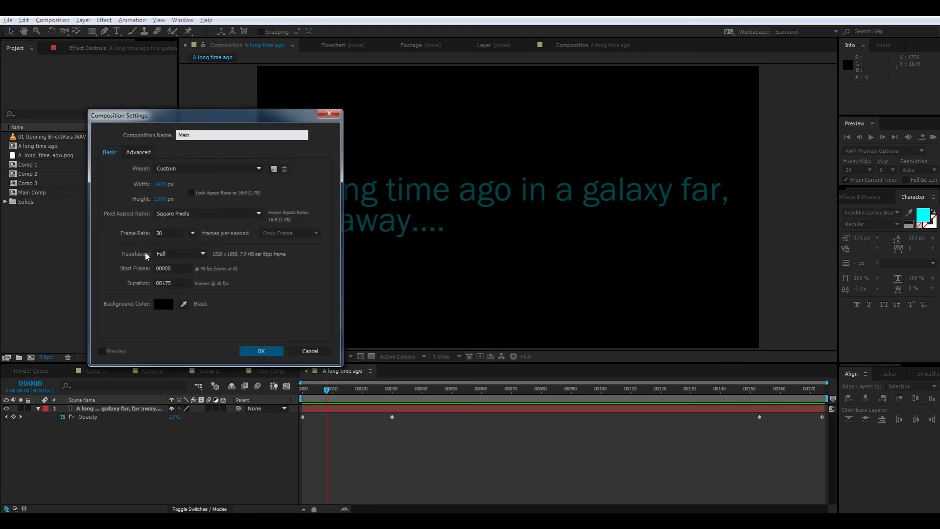
left_click(168, 283)
type("1500")
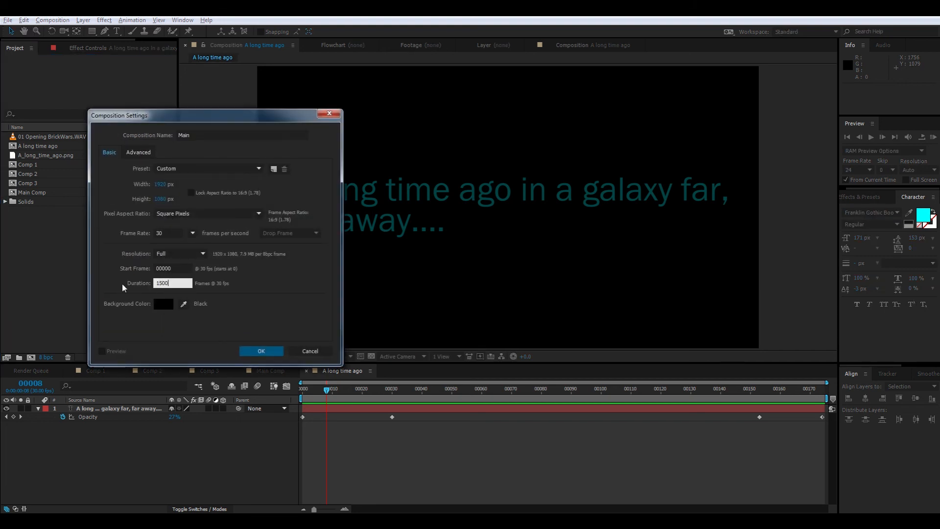
left_click(261, 354)
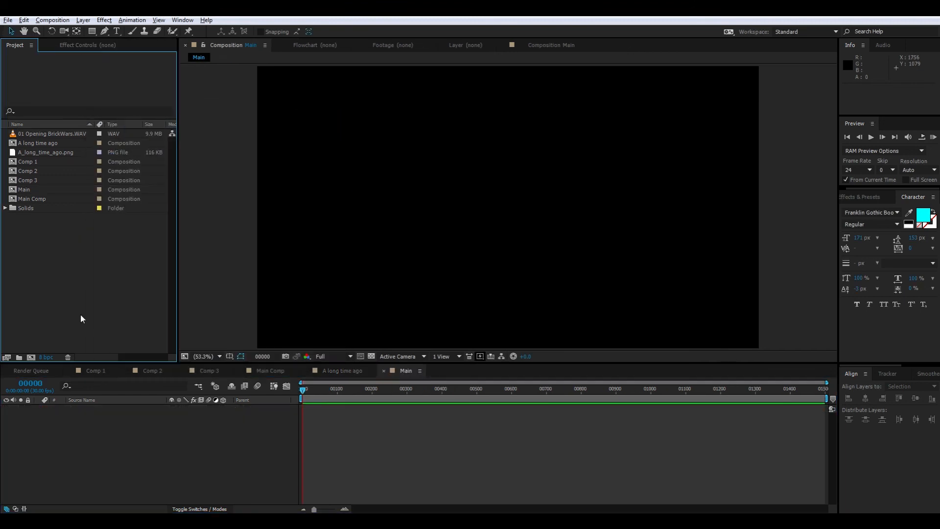
- Add the "A long time ago" composition as a layer in Main and scrub through it to frame 104
left_click(48, 142)
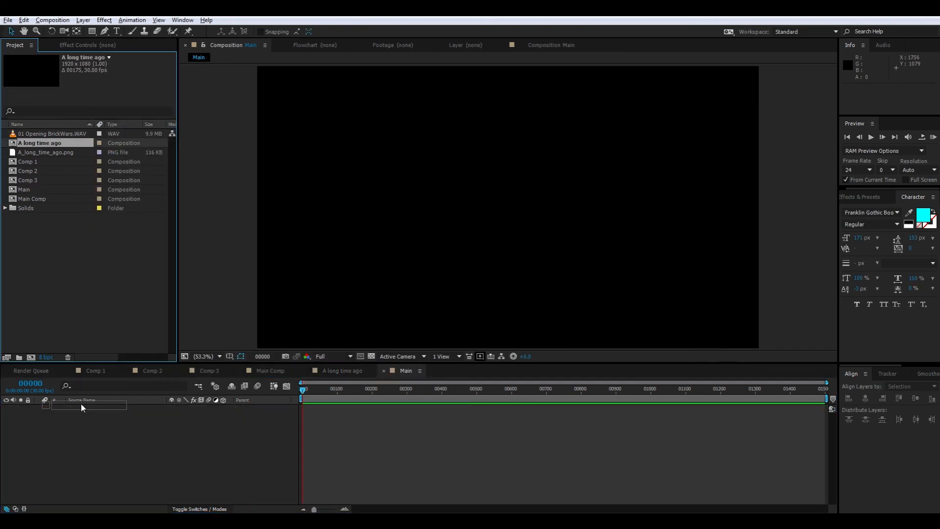
left_click_drag(42, 143, 75, 417)
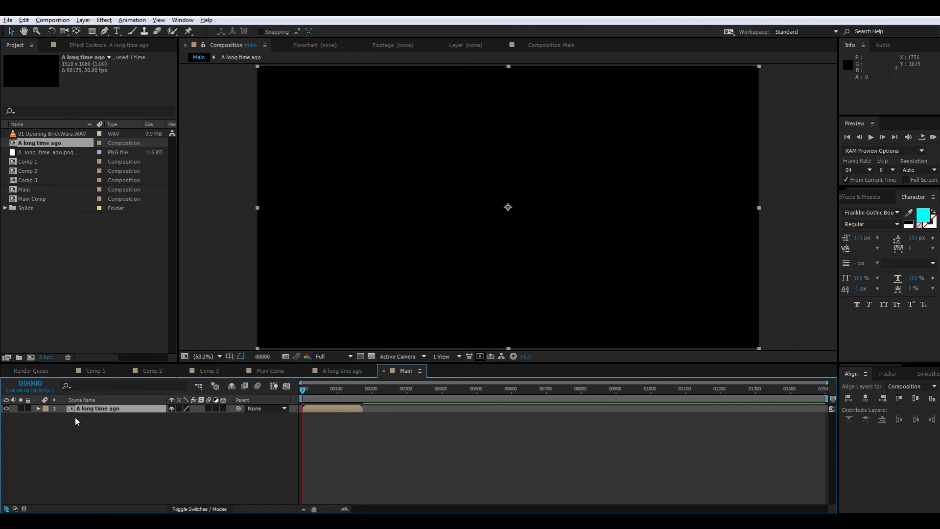
left_click(305, 390)
left_click_drag(305, 394, 339, 403)
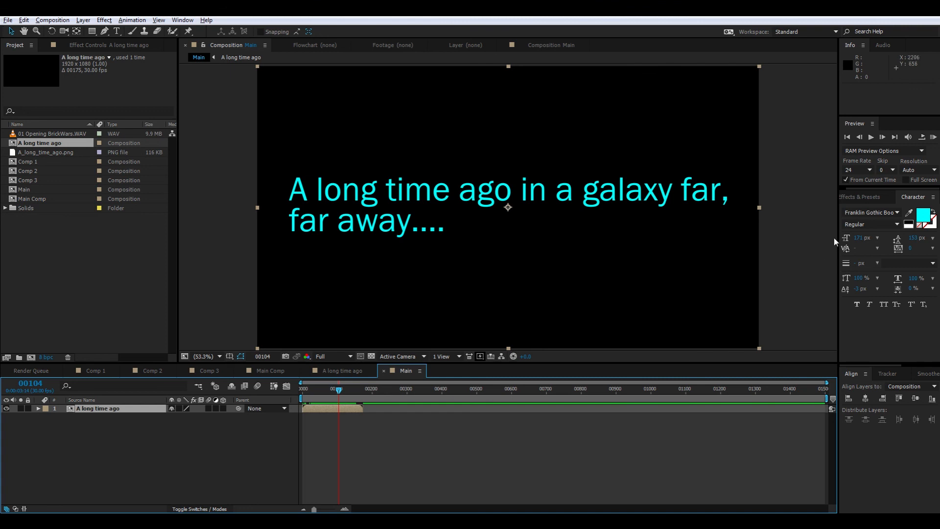
left_click(873, 212)
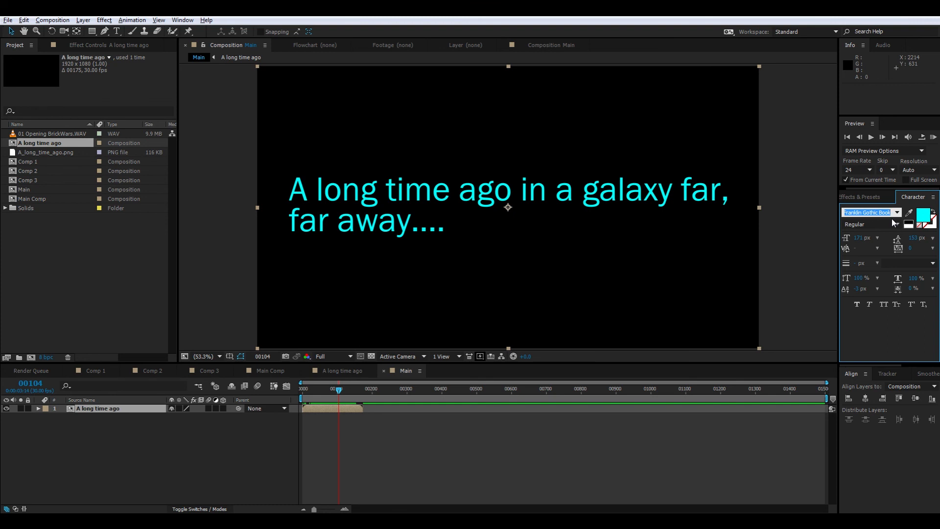
type("D")
key("Escape")
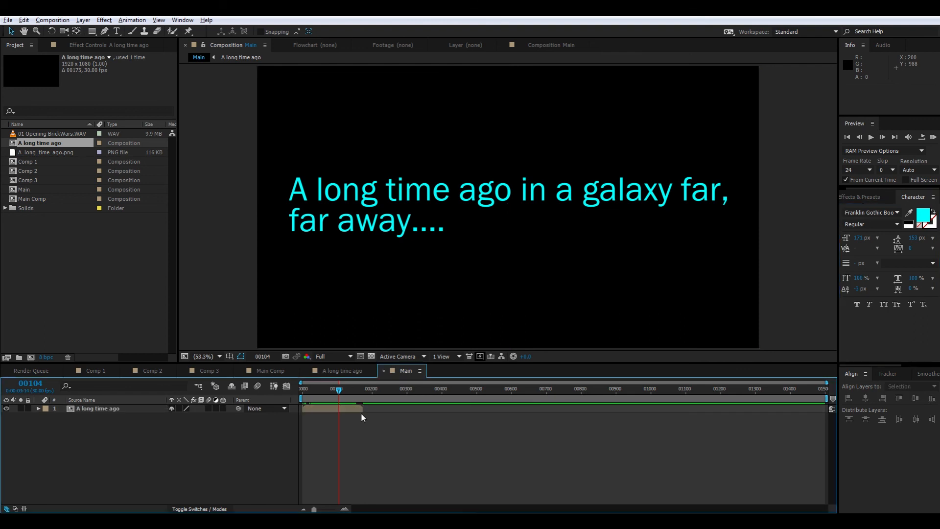
- Move Main's current time to frame 181 and create a composition named "Crawl" with a duration of 2000 frames
left_click_drag(360, 390, 365, 392)
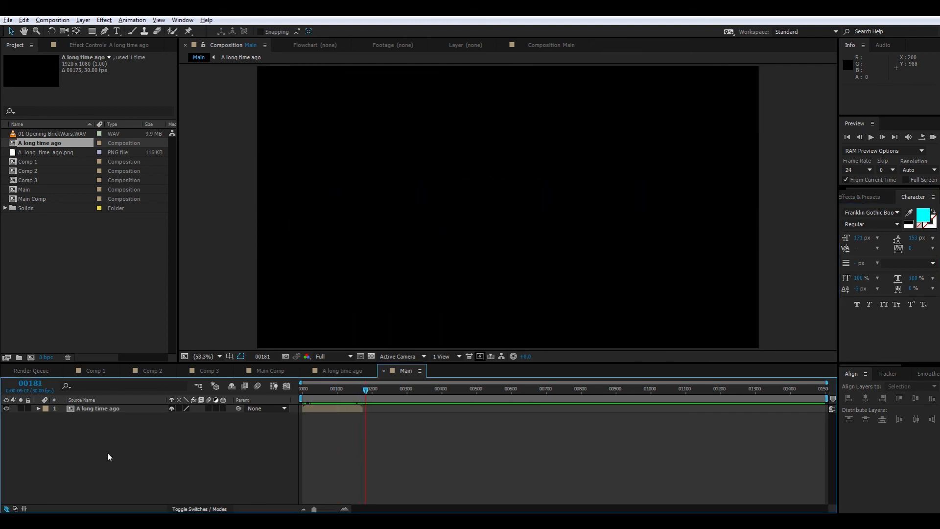
right_click(29, 261)
left_click(188, 277)
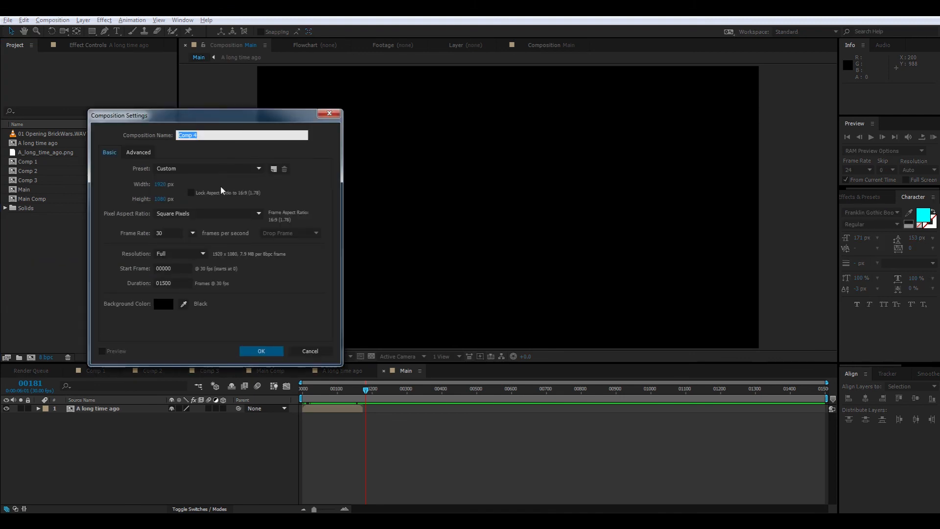
type("Crawl")
left_click(169, 283)
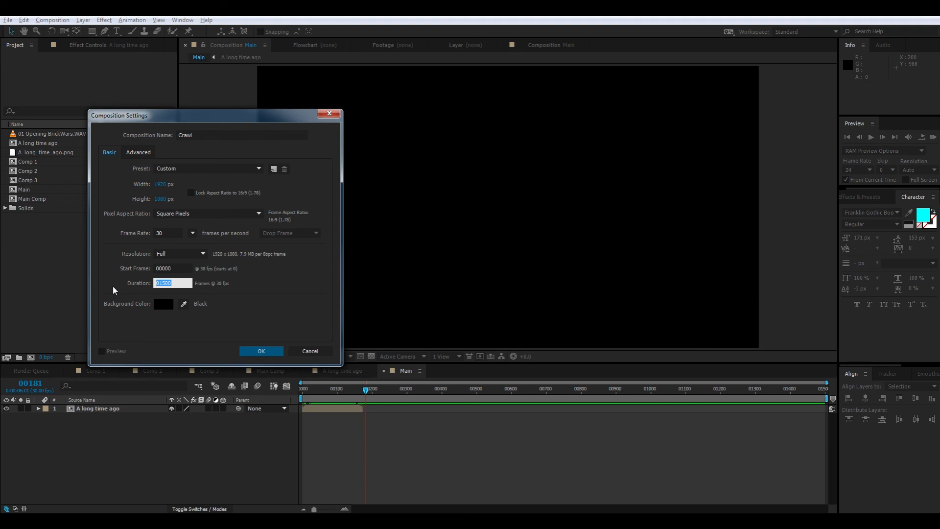
type("2000")
key("Return")
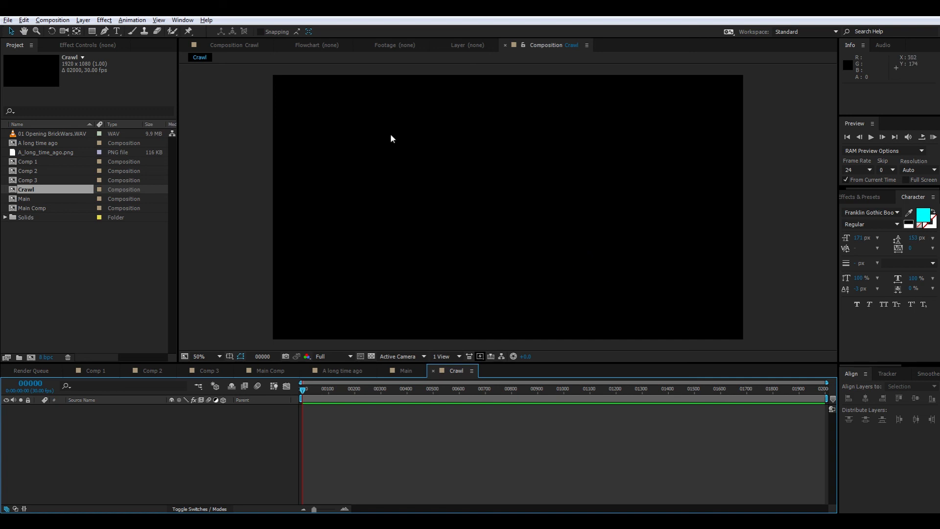
- Add a text layer in Crawl reading "vfx" on the first line and "together" on the second
left_click(116, 32)
left_click(331, 141)
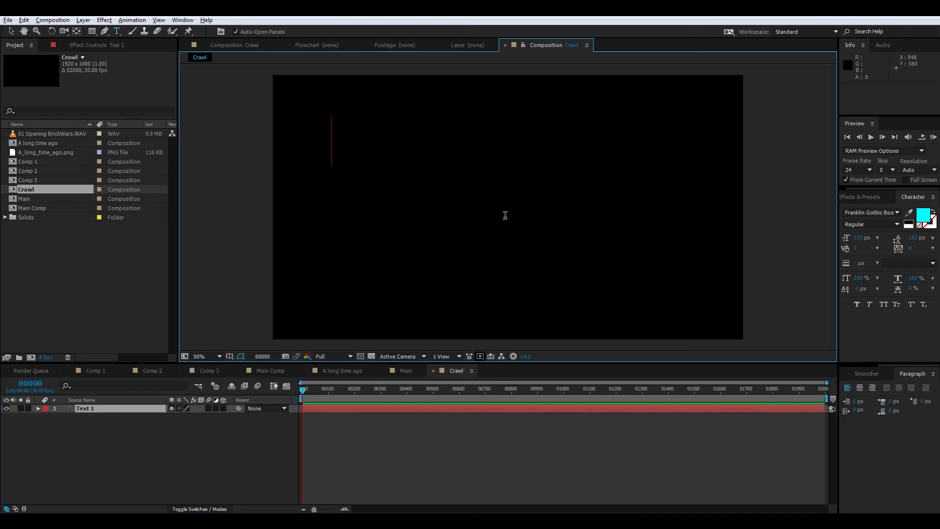
type("FX")
key("BackSpace")
key("BackSpace")
type("vfx")
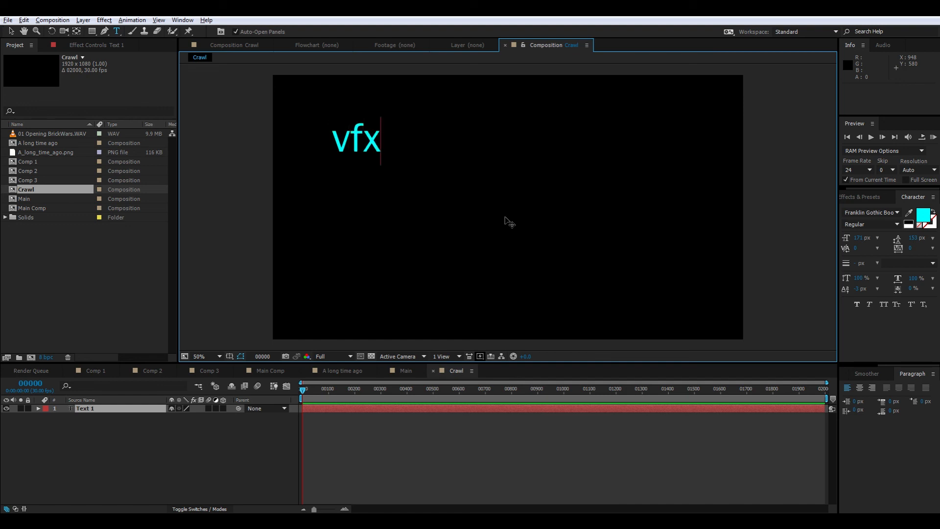
key("Return")
type("together")
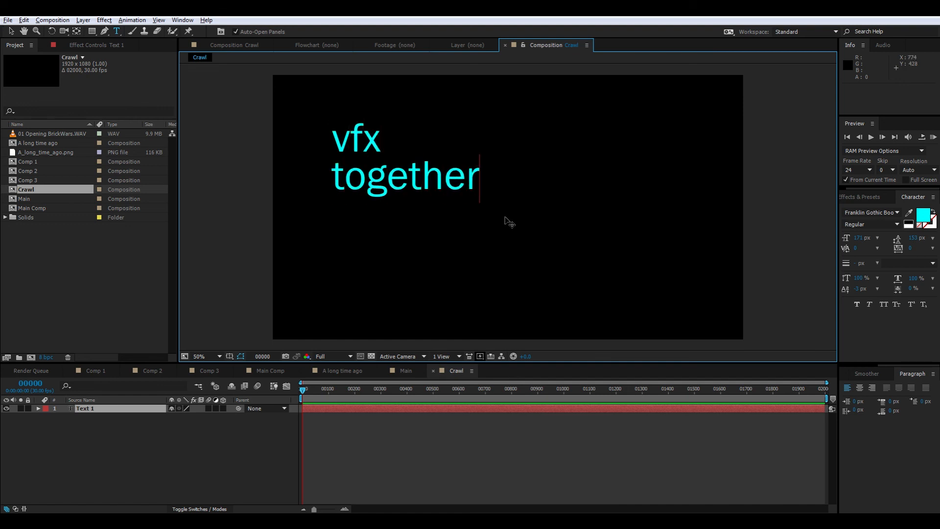
- Set the title text's font to Star Jedi and move the layer to about 498, 404
left_click(11, 30)
left_click_drag(367, 158, 428, 174)
left_click(871, 213)
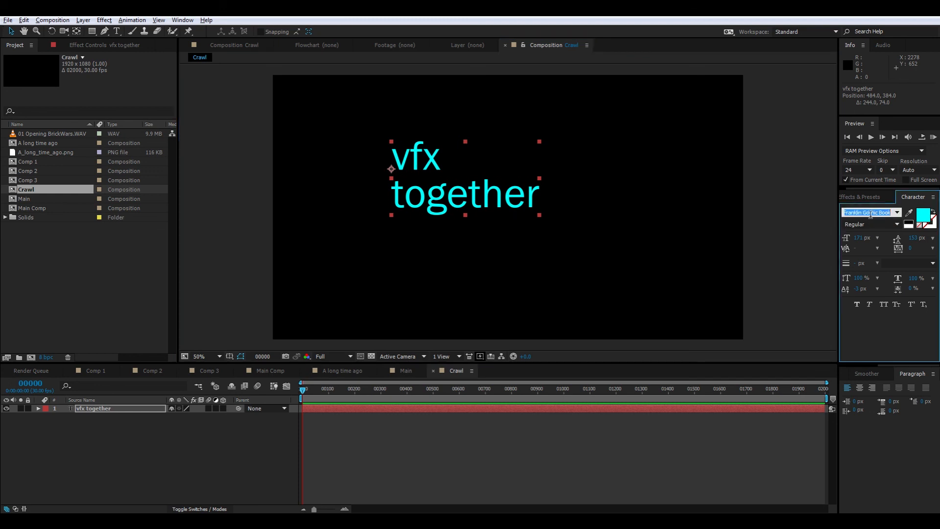
type("Star Jedi")
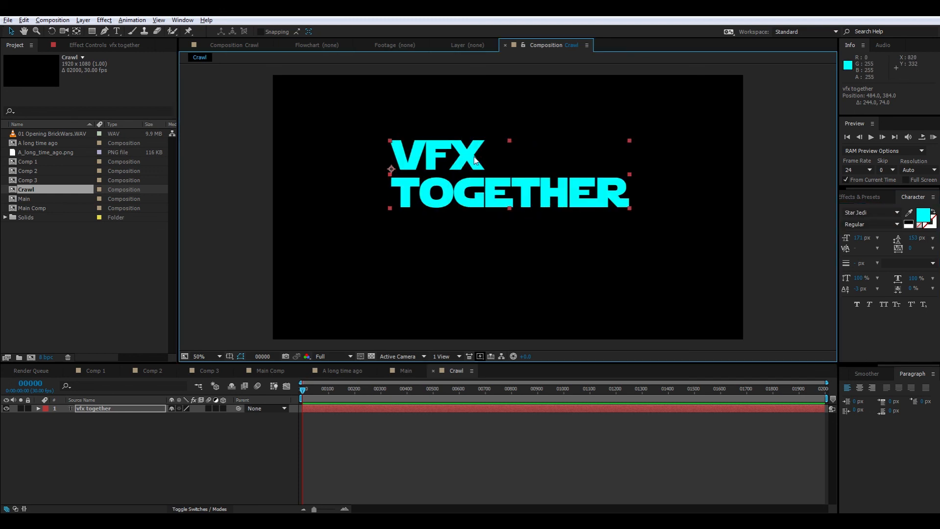
left_click_drag(475, 161, 479, 167)
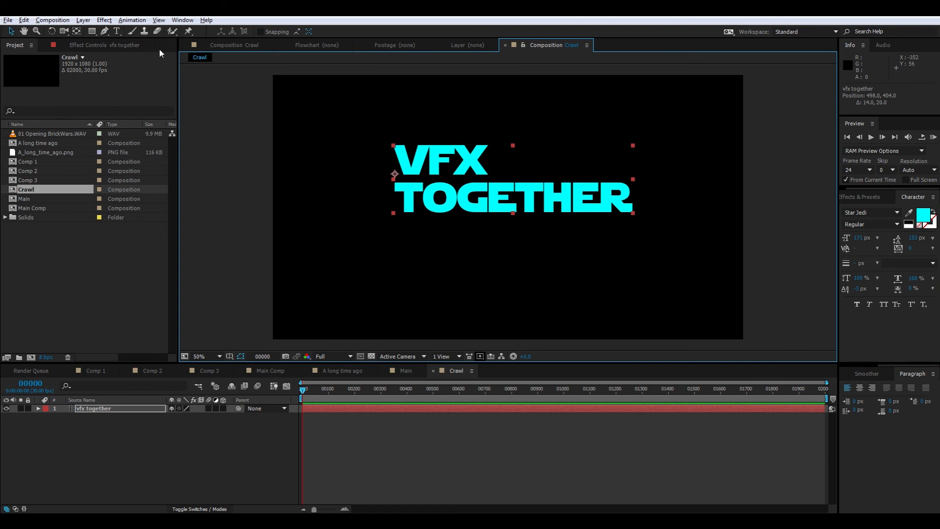
- Enlarge only the word "VFX" to 430 px so it spans the width of "TOGETHER"
left_click(116, 31)
left_click_drag(394, 162, 490, 161)
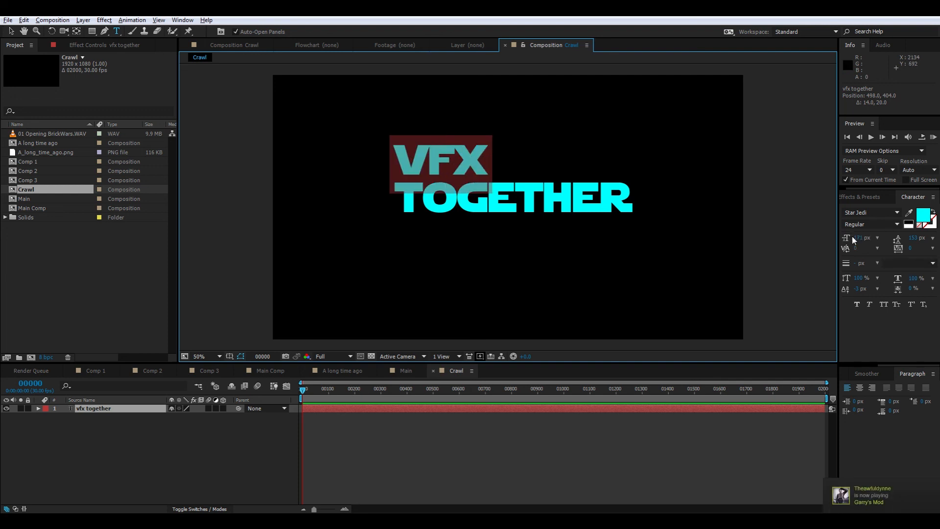
left_click_drag(858, 238, 938, 236)
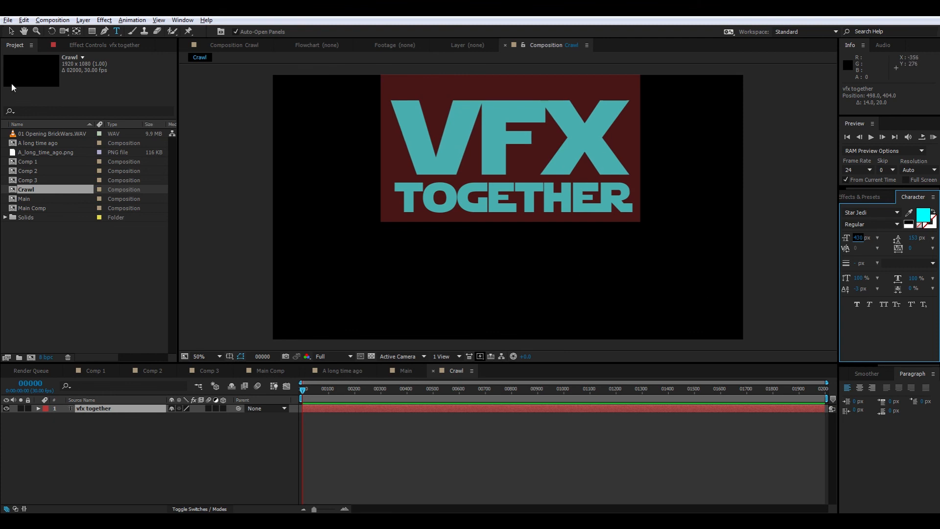
- Lower the title text and center it horizontally and vertically in the composition
left_click(11, 31)
left_click_drag(409, 136, 424, 186)
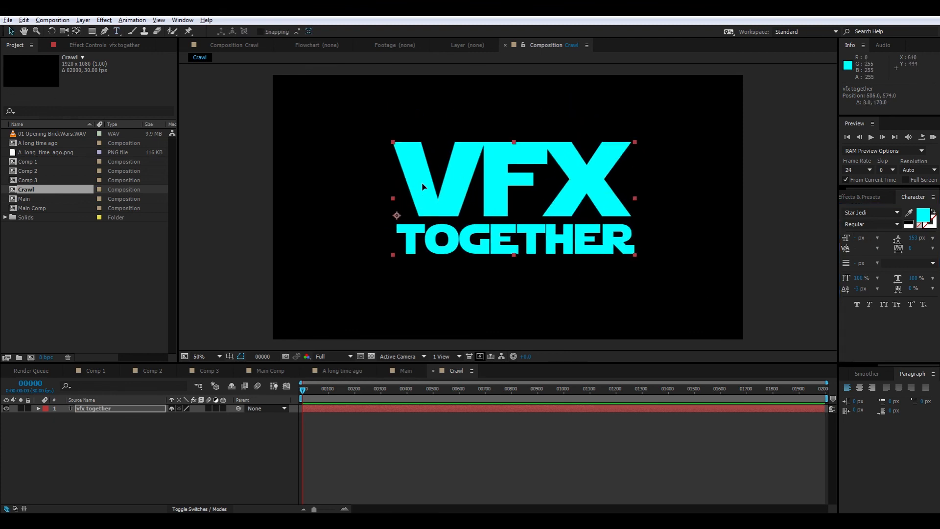
left_click(865, 375)
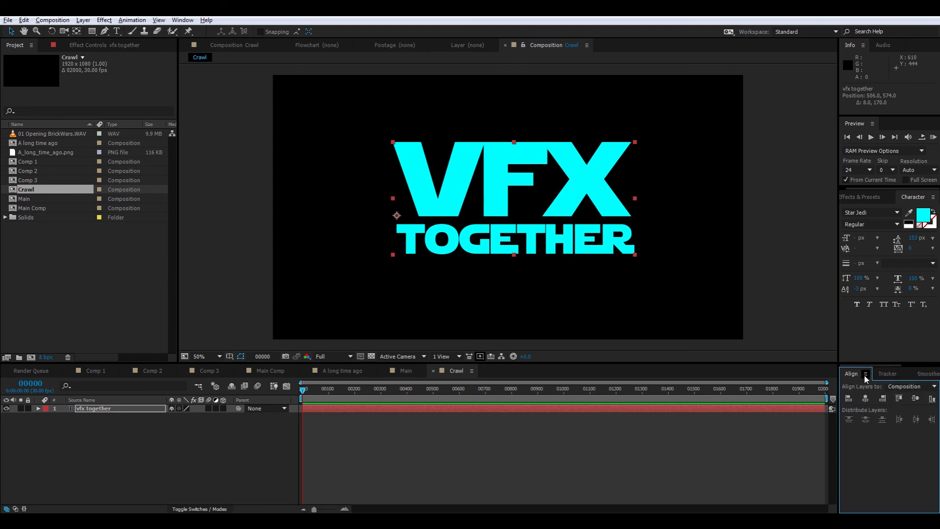
left_click(864, 398)
left_click(914, 398)
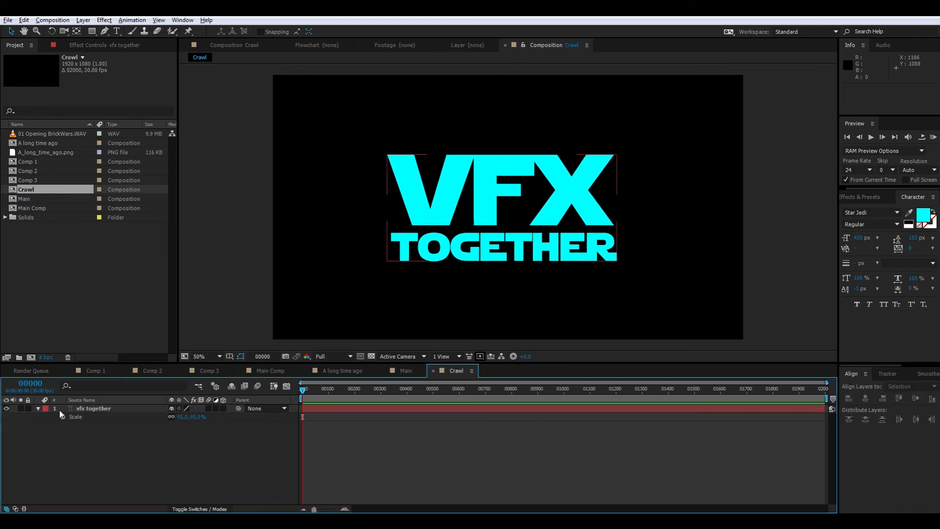
- Scale the title text up to 195% and align it to the center of the composition
left_click(60, 410)
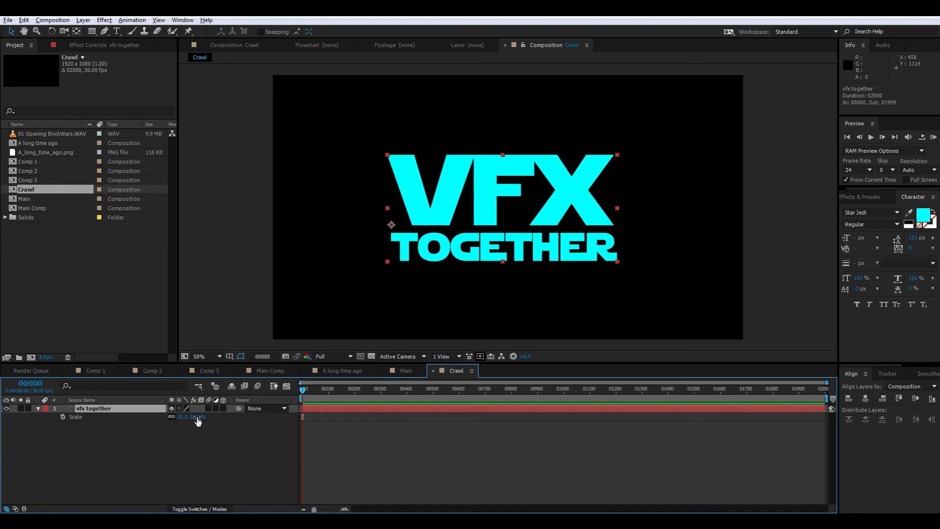
left_click_drag(198, 421, 251, 421)
left_click_drag(444, 227, 331, 244)
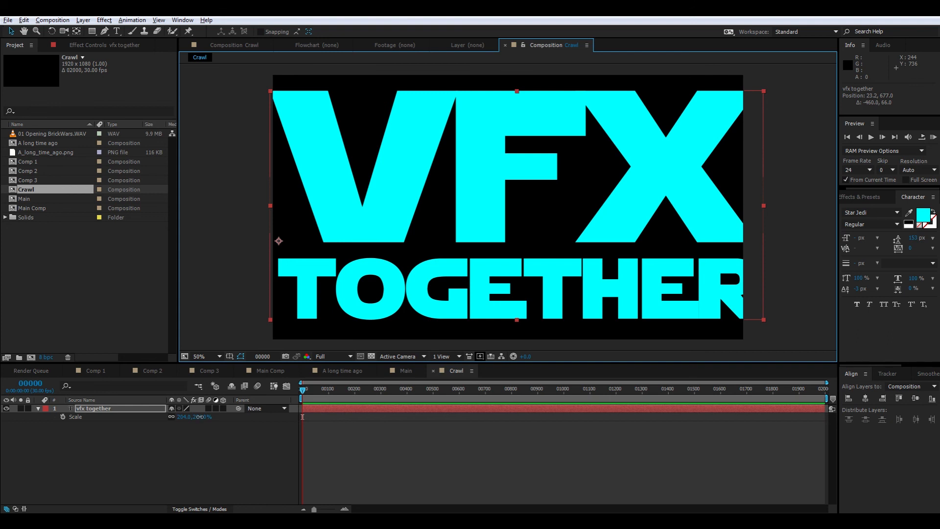
left_click_drag(200, 416, 195, 417)
left_click(865, 399)
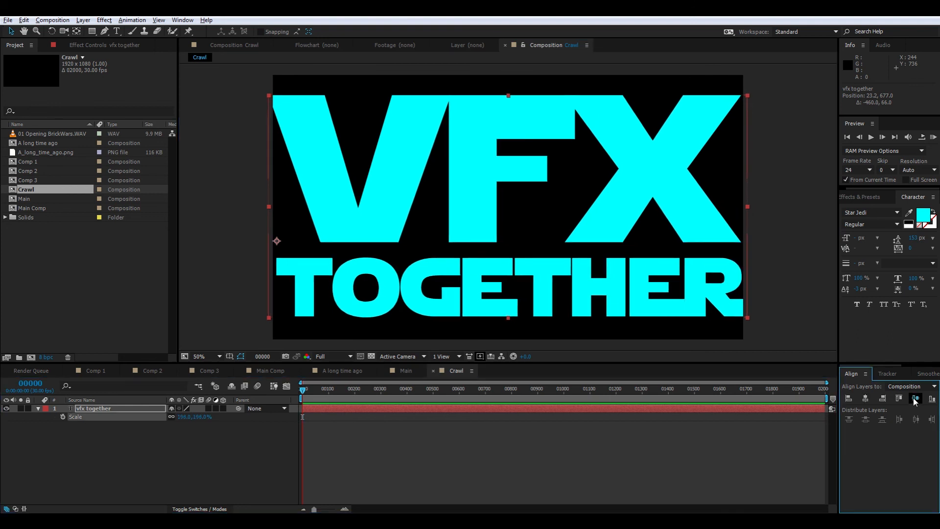
left_click(915, 399)
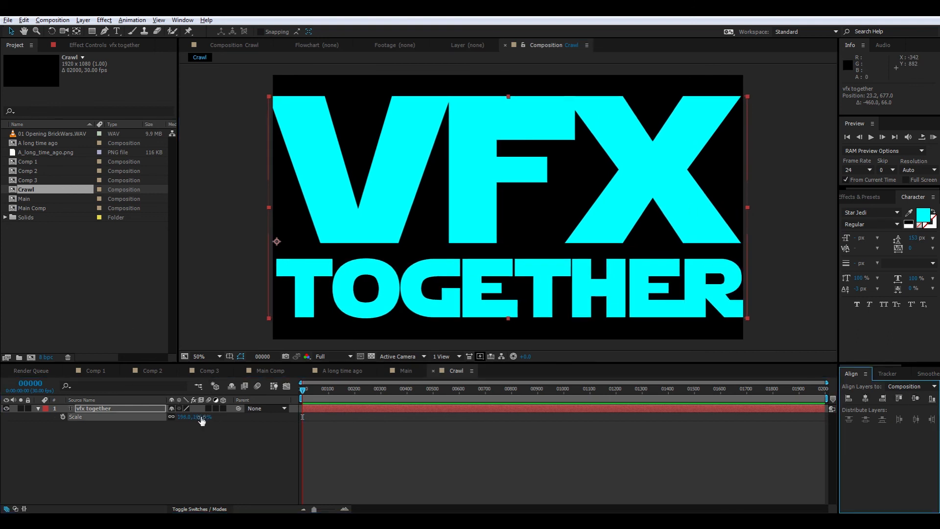
left_click_drag(199, 416, 266, 254)
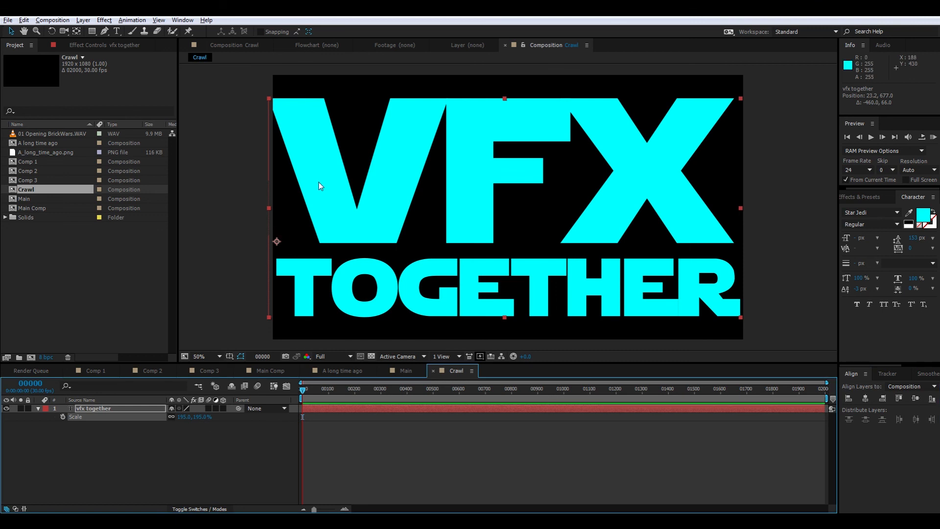
- Set the title text's anchor point to 472, -66, at the middle of the lettering
key("a")
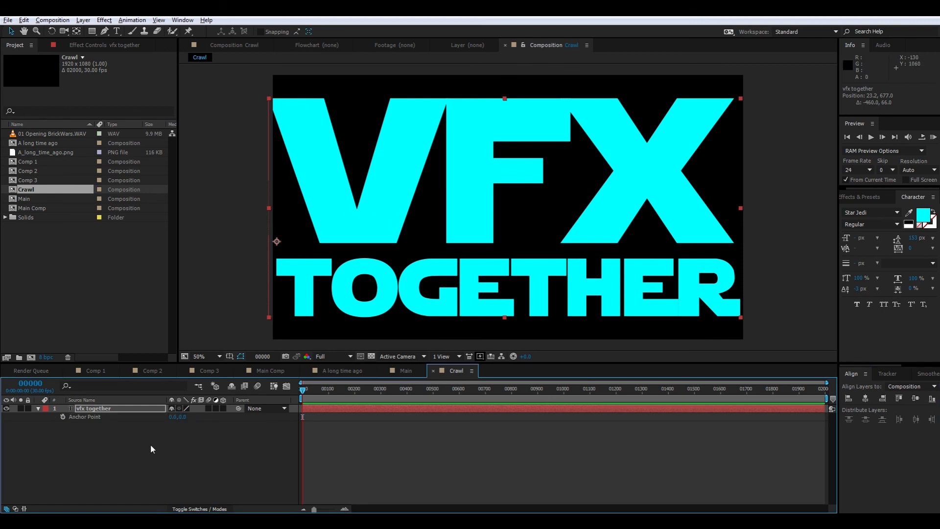
left_click_drag(172, 417, 407, 419)
left_click_drag(346, 169, 560, 161)
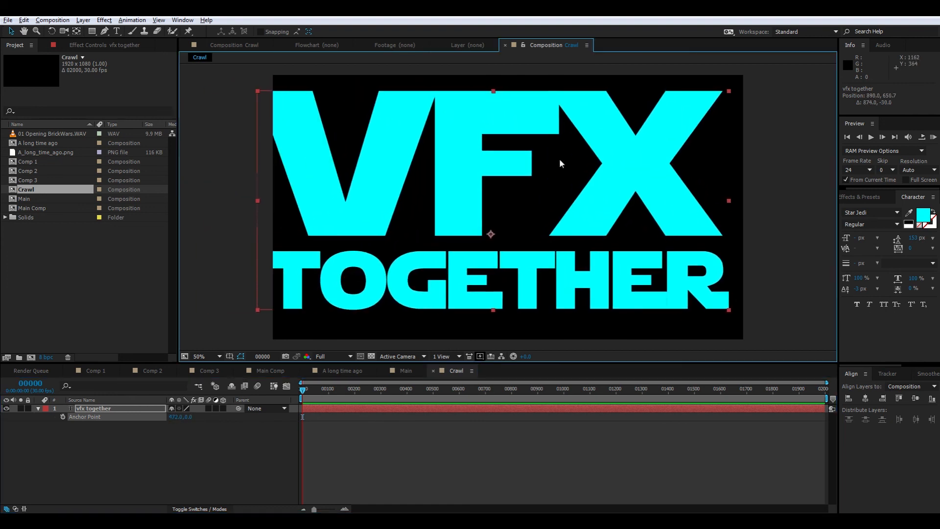
left_click_drag(190, 419, 158, 420)
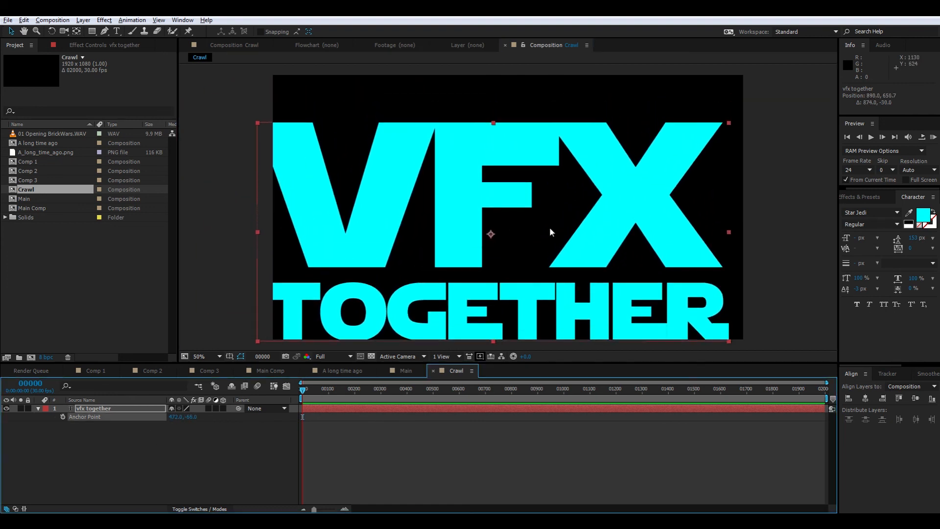
- Move the title text to about 962, 562.7 and set its scale to 184%
left_click_drag(550, 230, 567, 212)
key("s")
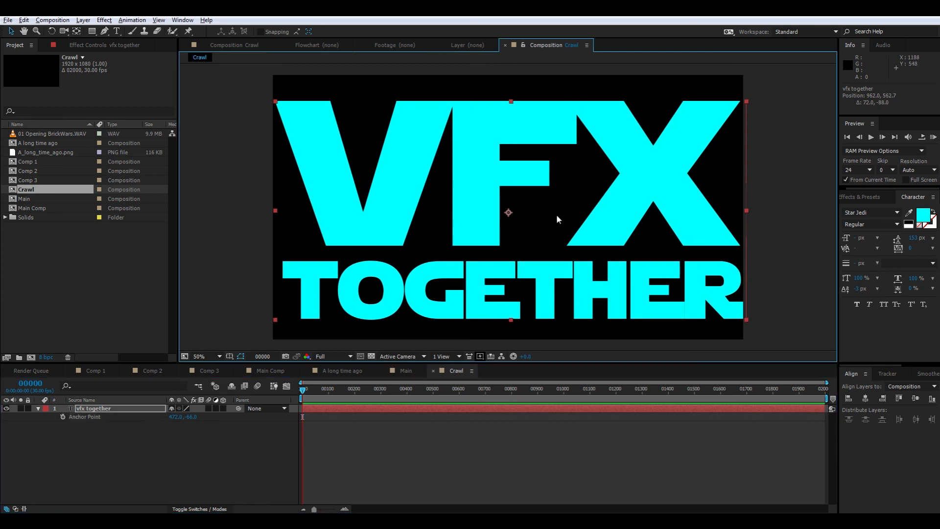
mouse_move(184, 416)
left_mouse_down()
mouse_move(111, 427)
mouse_move(187, 424)
left_mouse_up()
- Try replacing the word "VFX" in the title text with "visual effects"
double_click(372, 243)
left_click(407, 217)
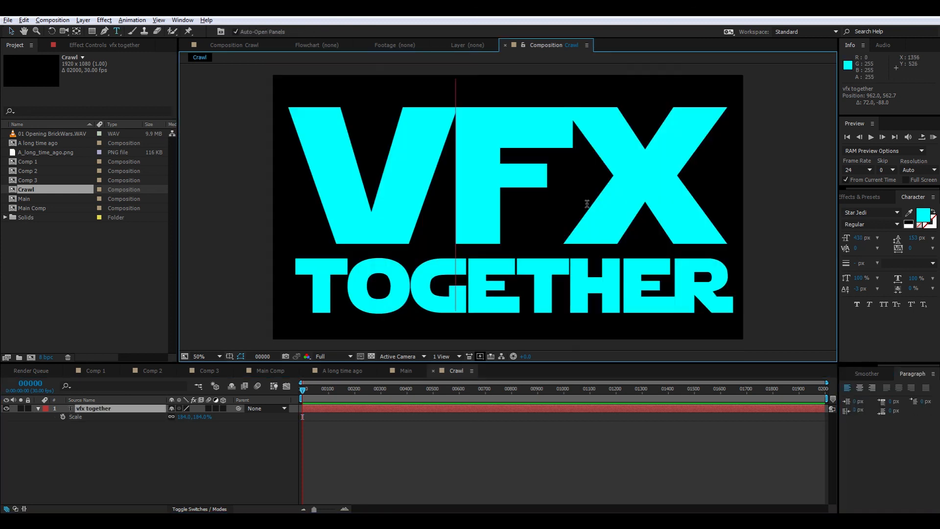
left_click(575, 172)
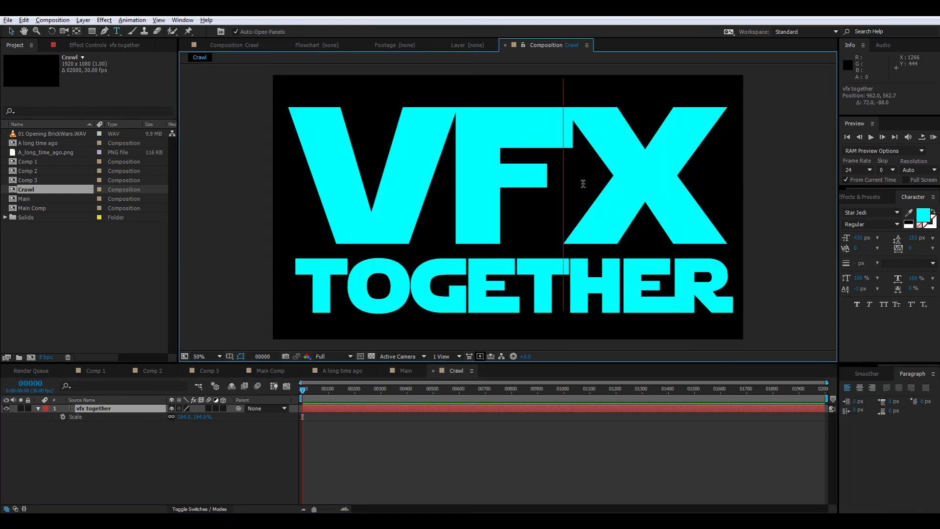
key("Right")
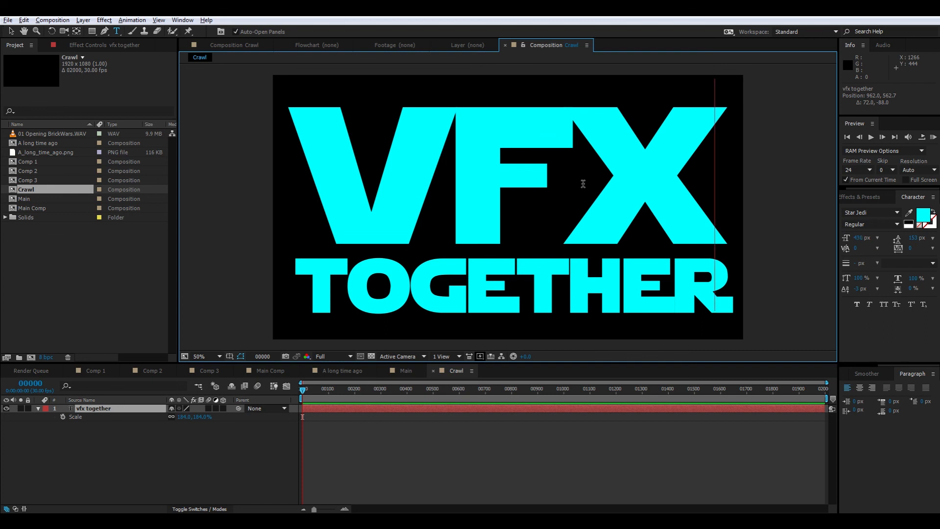
key("BackSpace")
key("BackSpace")
key("BackSpace")
type("RIS")
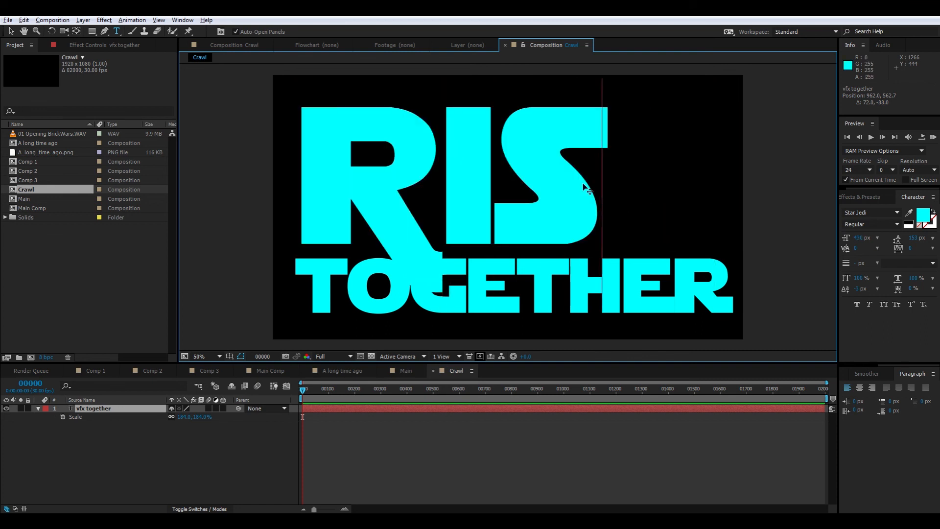
key("BackSpace")
key("BackSpace")
key("BackSpace")
type("VISUA")
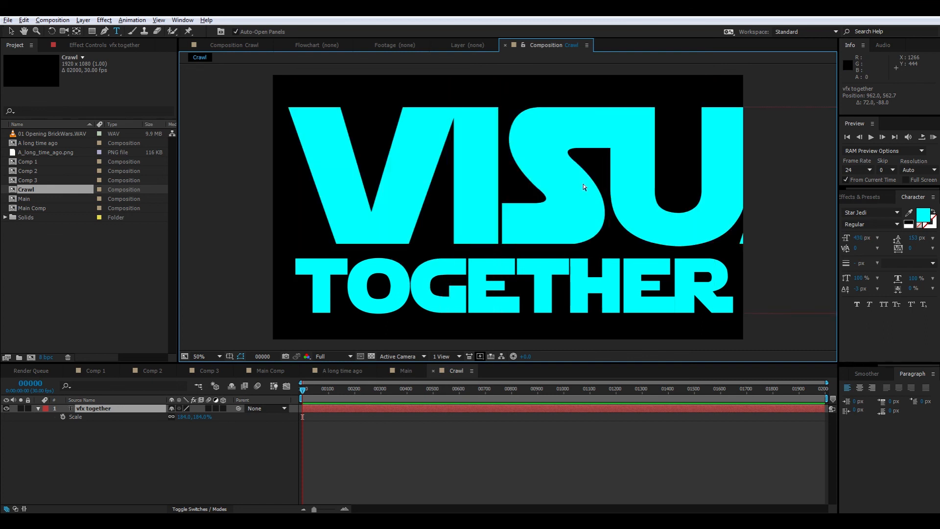
left_click(386, 167, "ctrl")
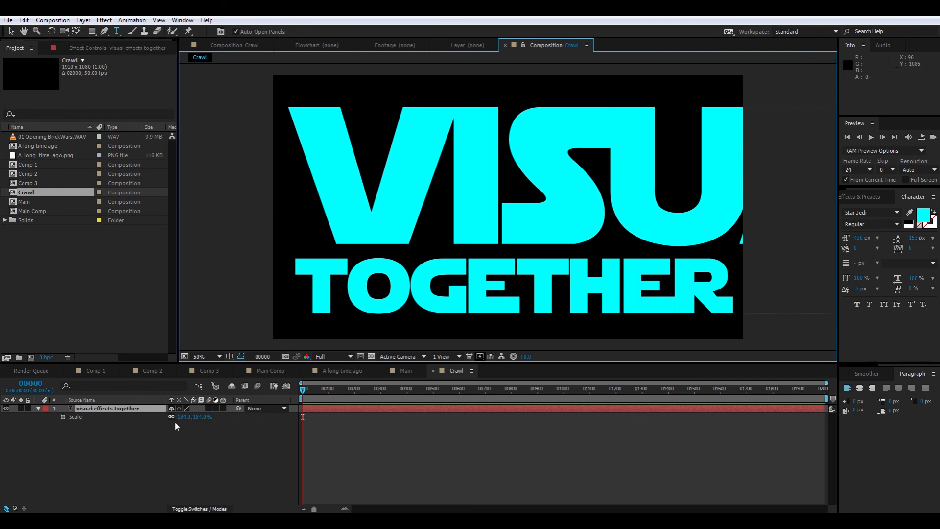
- Try fitting the longer title in the frame by moving it to about 492, 594.7 and scaling it down to 53%
left_click_drag(182, 417, 133, 422)
left_click_drag(464, 254, 376, 259)
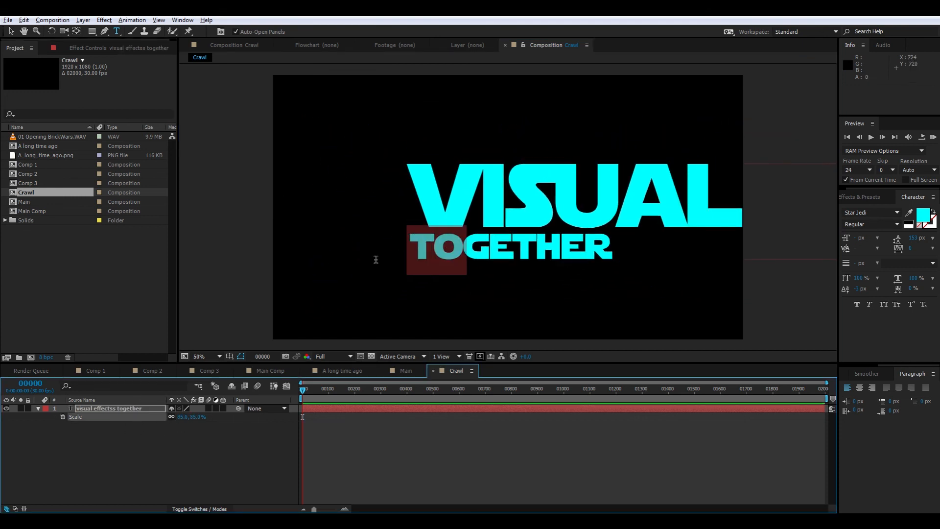
left_click(505, 205)
left_click(12, 32)
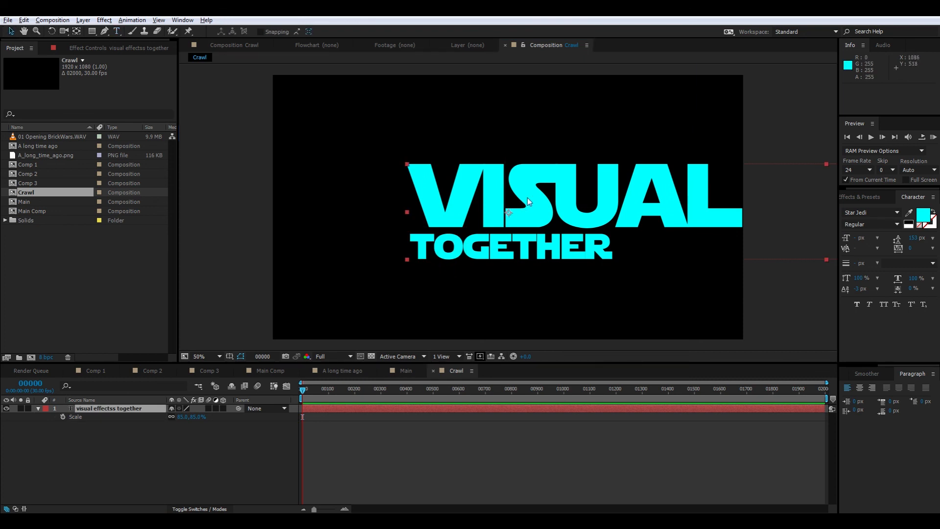
left_click_drag(544, 202, 430, 210)
left_click_drag(192, 417, 180, 424)
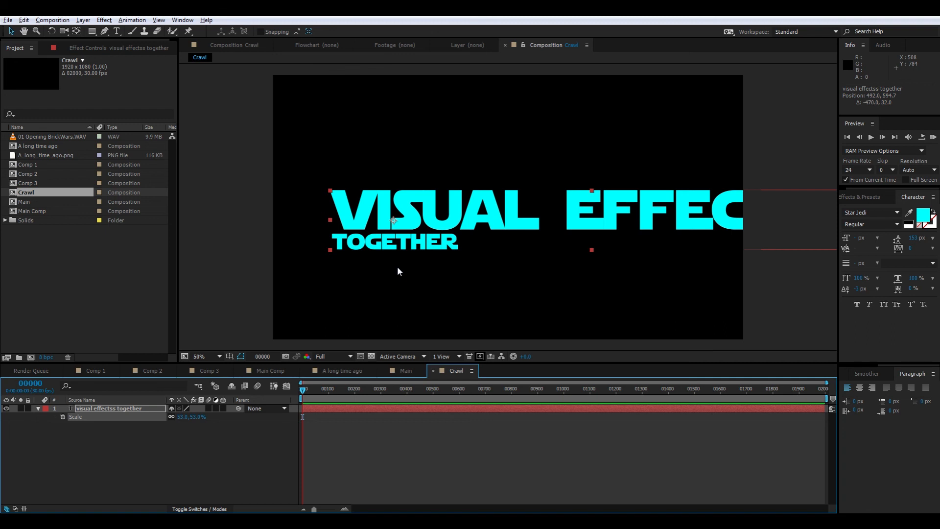
- Undo the title's last scaling and move as well as its rewording, back to "VFX together"
key("ctrl+z")
key("ctrl+z")
key("ctrl+z")
key("ctrl+z")
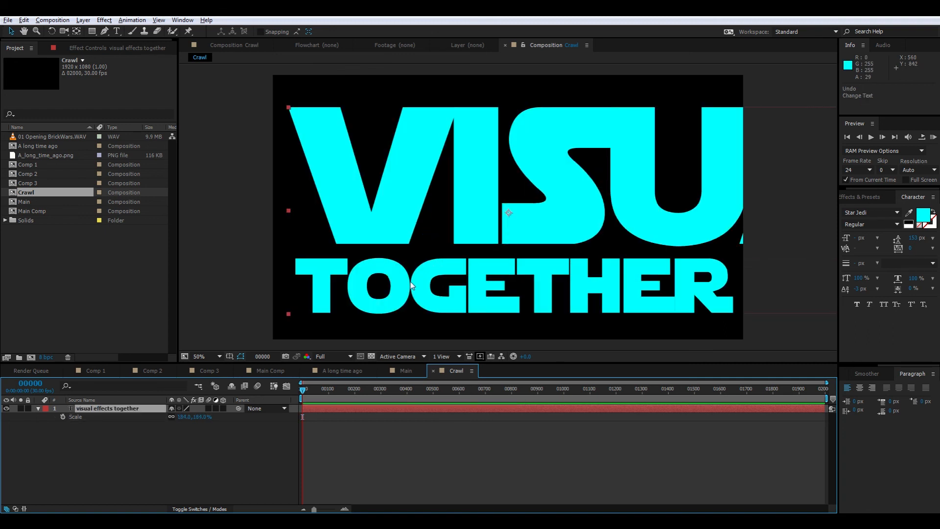
key("ctrl+z")
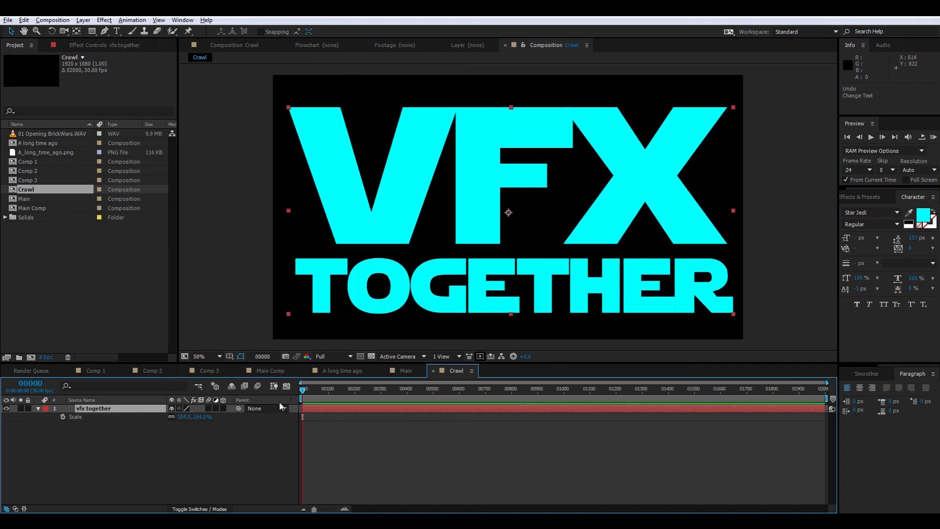
- Pre-compose the "vfx together" text layer into a new composition named "Title", moving all attributes into it
left_click(218, 447)
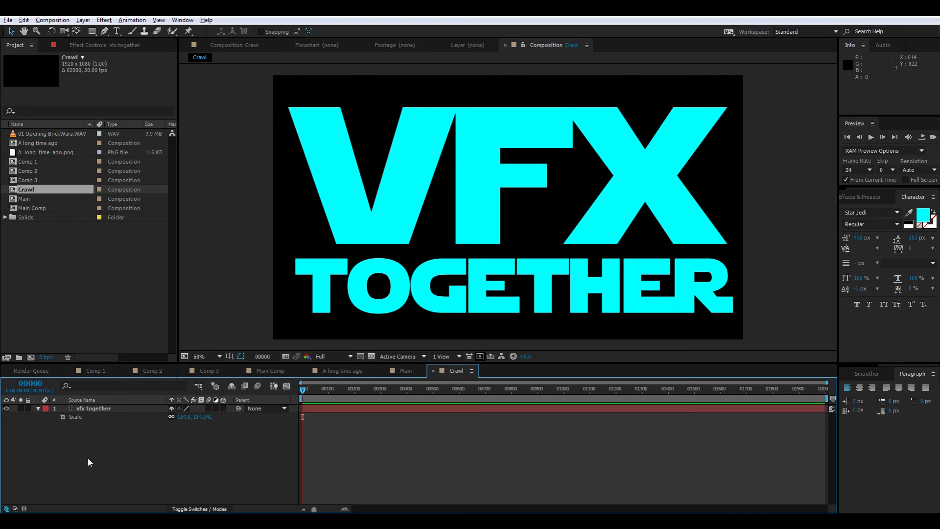
left_click(99, 408)
left_click(104, 427)
left_click(100, 411)
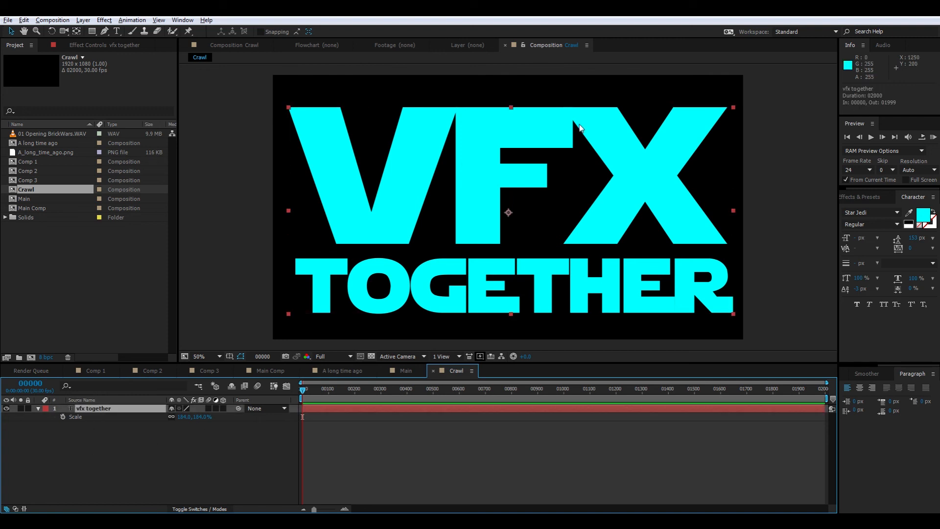
key("ctrl+shift+c")
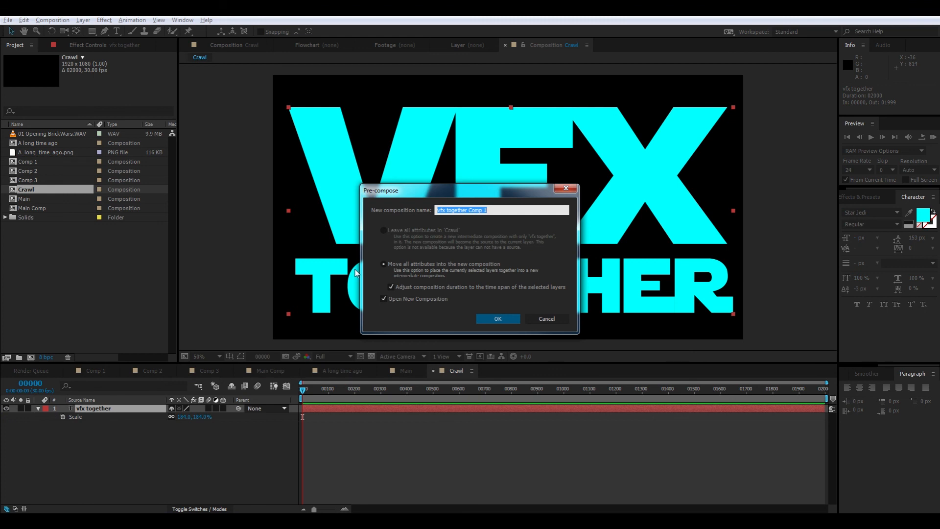
type("Title")
left_click(494, 318)
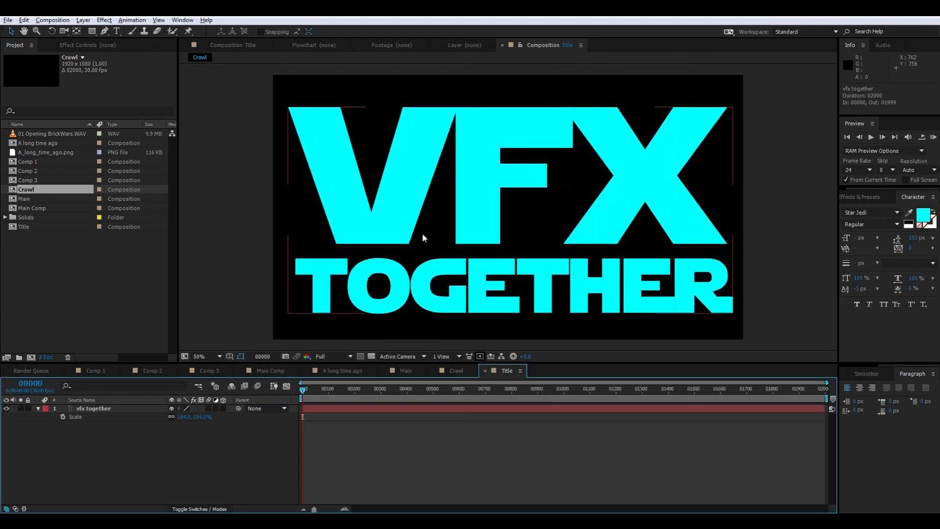
- Reopen the Title composition from Crawl and replace the word "VFX" in its text with "visual effects"
left_click(199, 57)
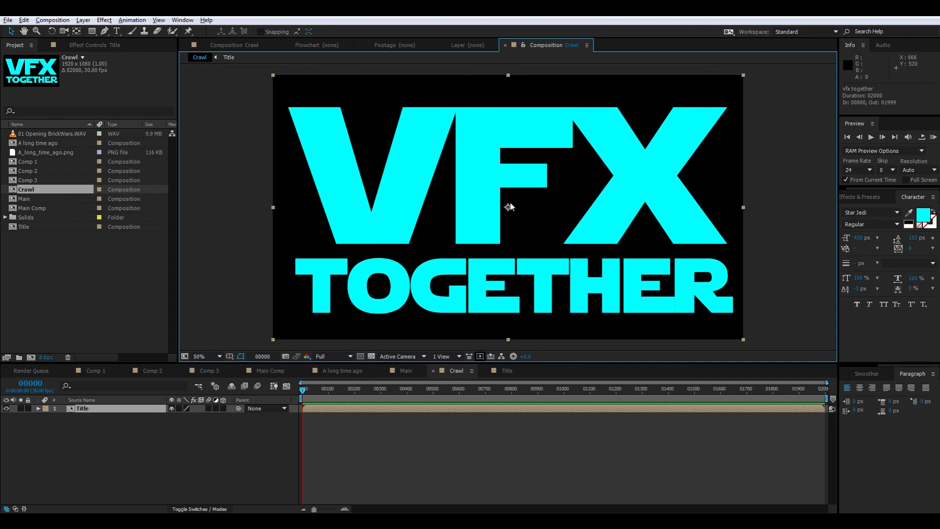
double_click(81, 410)
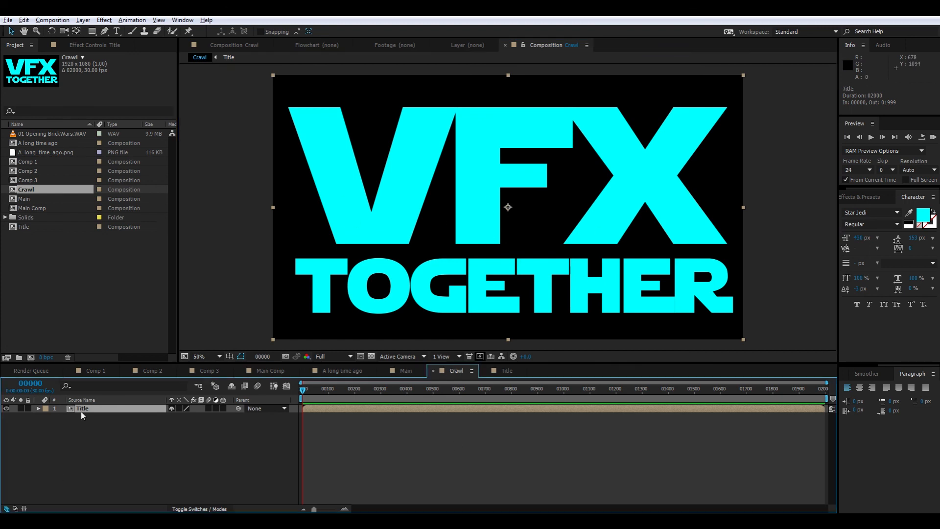
left_click(489, 156)
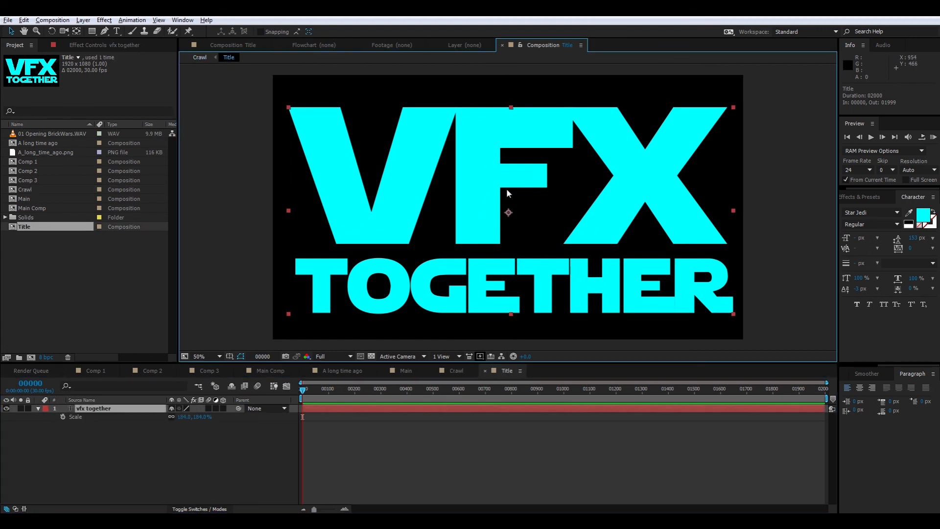
double_click(457, 164)
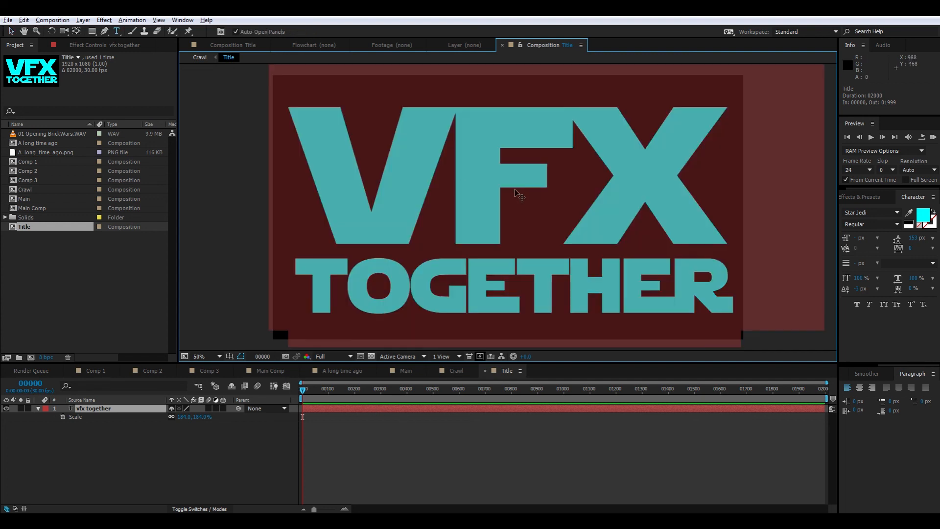
left_click(475, 203)
key("Delete")
key("Delete")
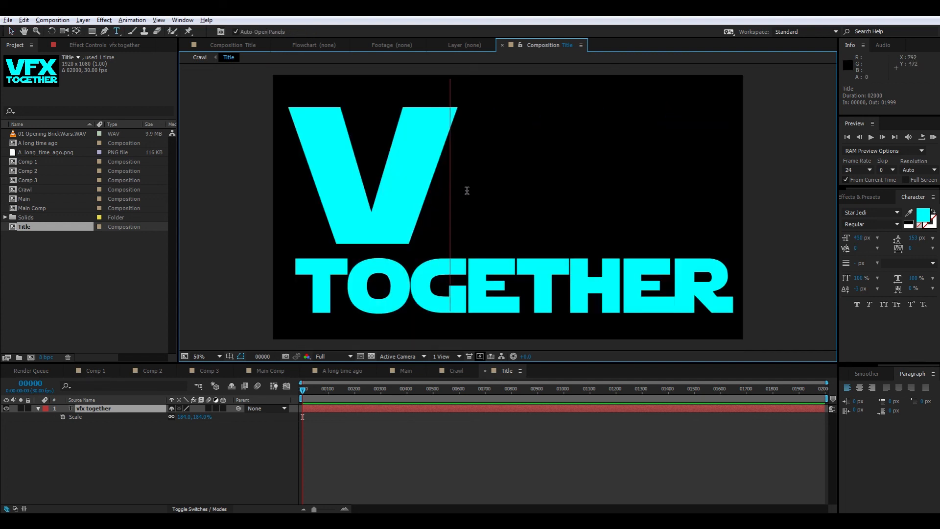
type("ISU")
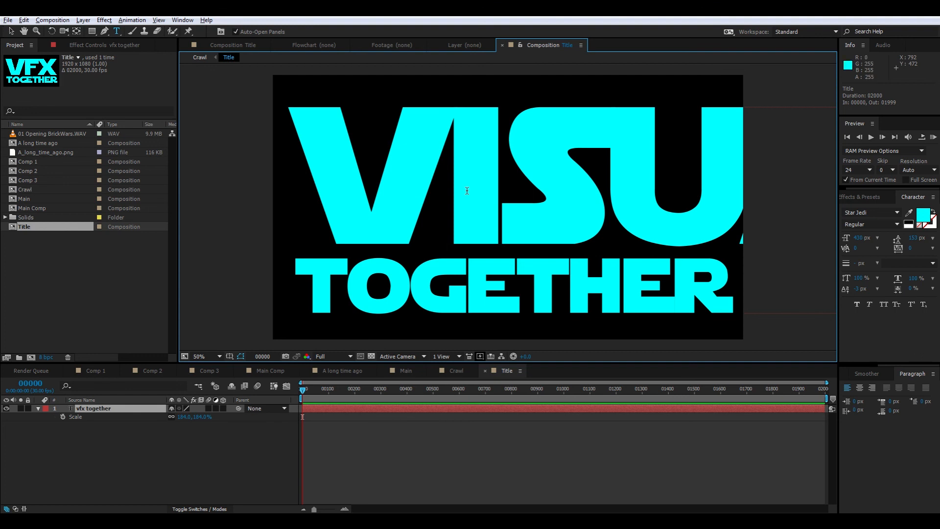
- Reduce the "visual effects" line to a font size of 111 px and move the title text to about 942, 380.7
left_click(336, 167, "ctrl")
double_click(365, 193)
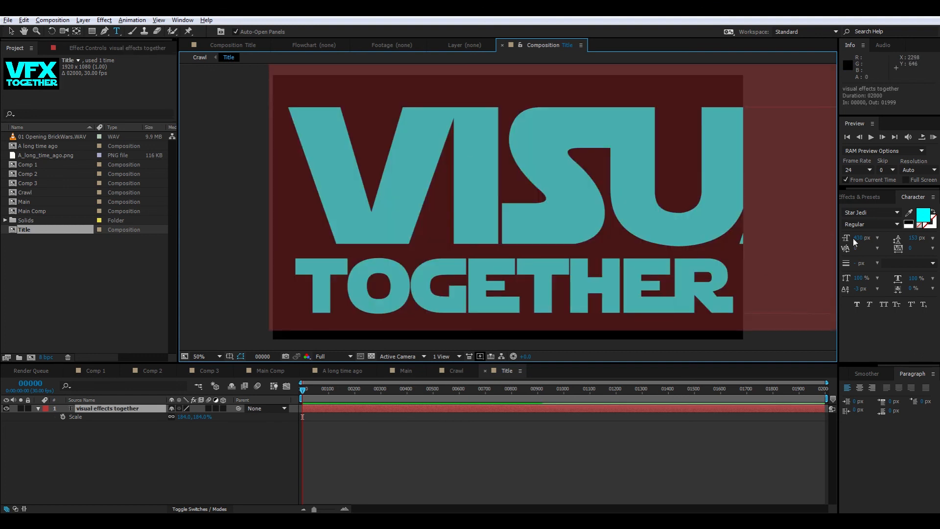
left_click_drag(861, 238, 732, 268)
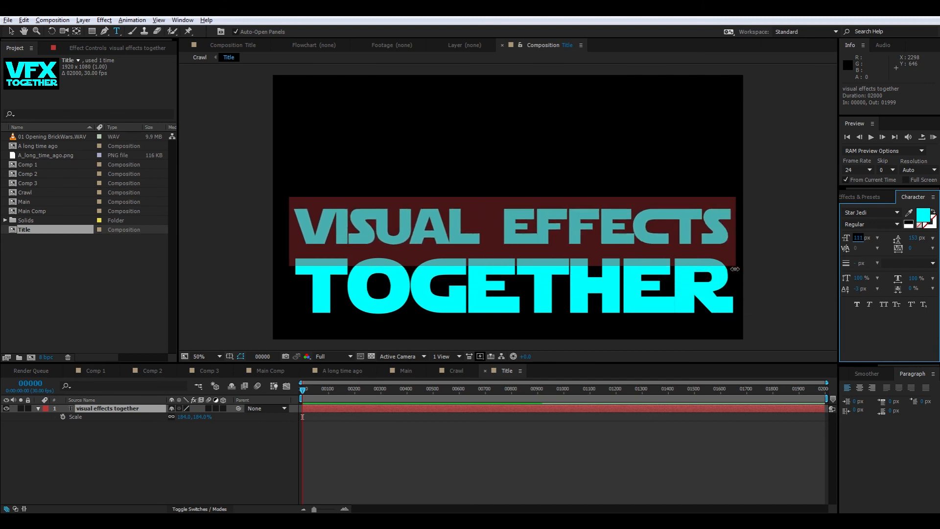
left_click(10, 31)
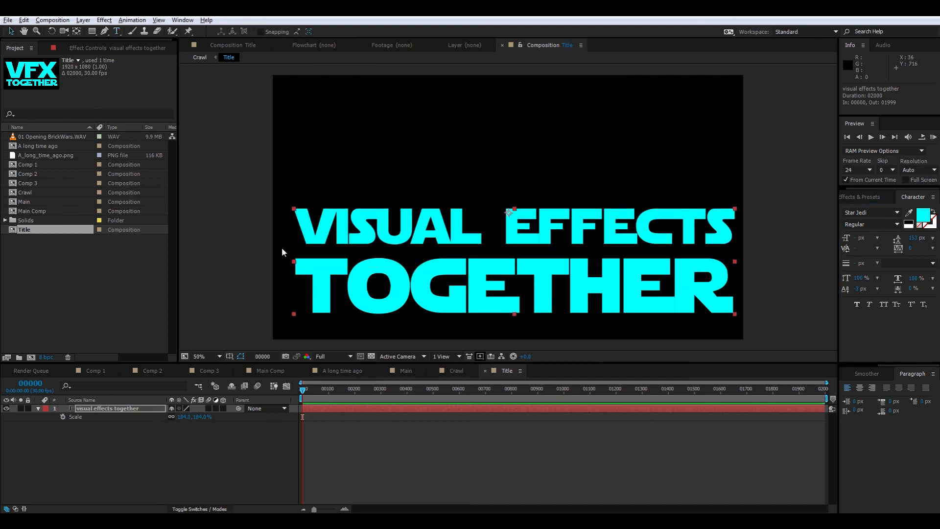
left_click_drag(370, 244, 364, 195)
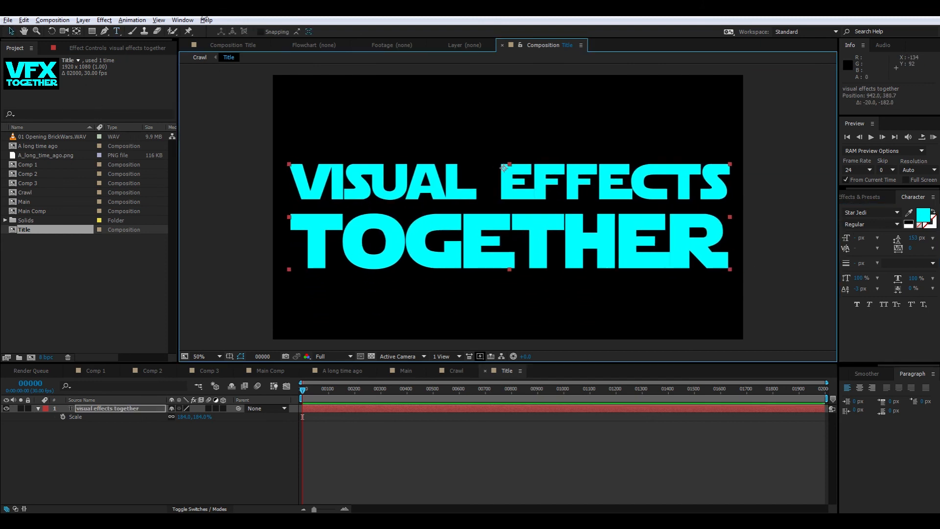
- Try scaling the Title layer down to 97% in the Crawl composition, and return to the Title composition
left_click(199, 58)
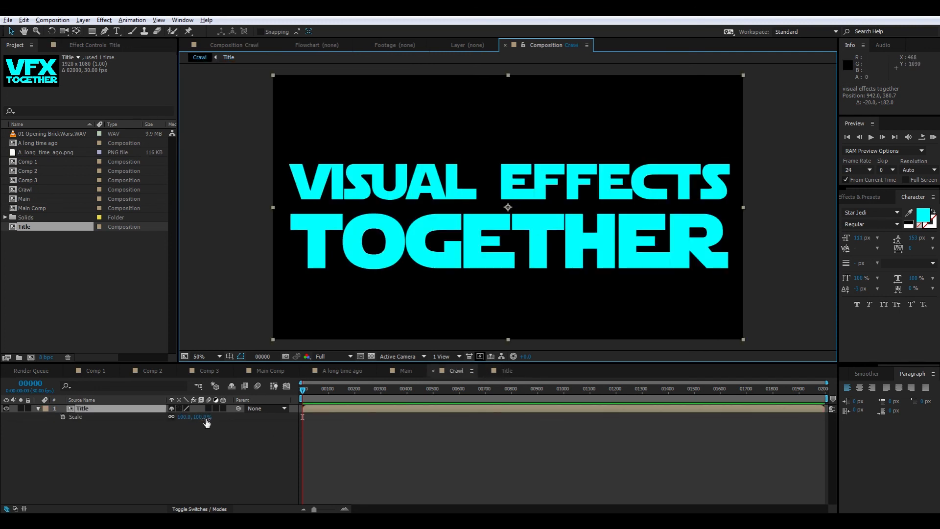
mouse_move(206, 422)
left_mouse_down()
mouse_move(164, 424)
mouse_move(221, 424)
mouse_move(169, 423)
mouse_move(207, 422)
left_mouse_up()
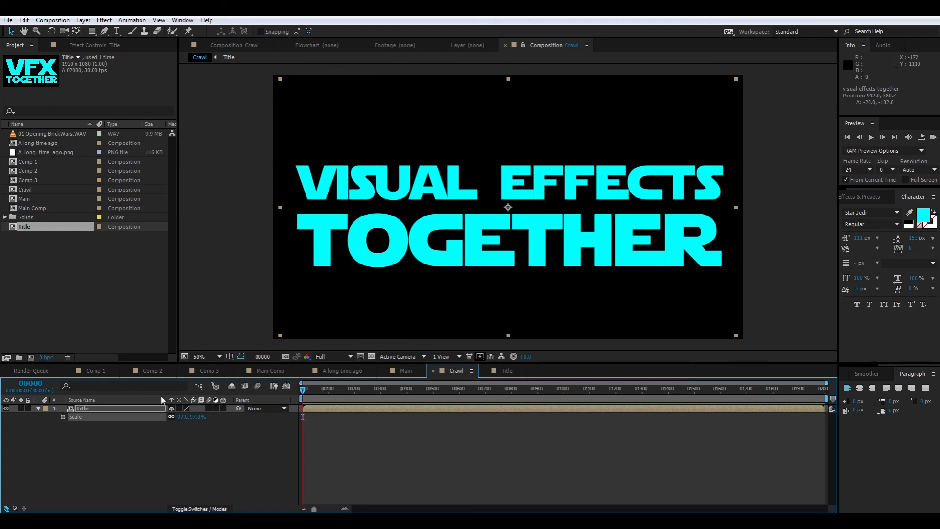
double_click(87, 409)
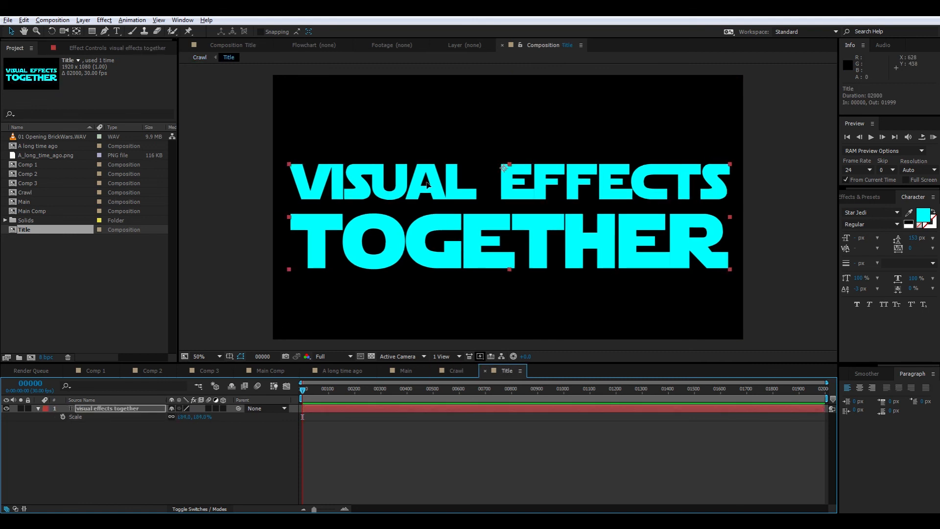
- Set the title text's fill to black and give it a yellow stroke of about RGB 255, 234, 0
left_click(925, 214)
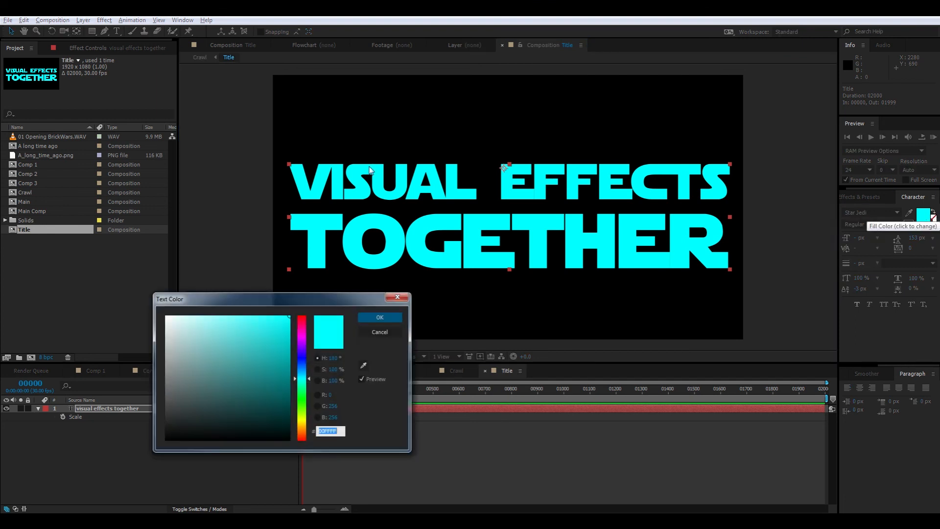
left_click_drag(271, 316, 165, 439)
left_click(371, 320)
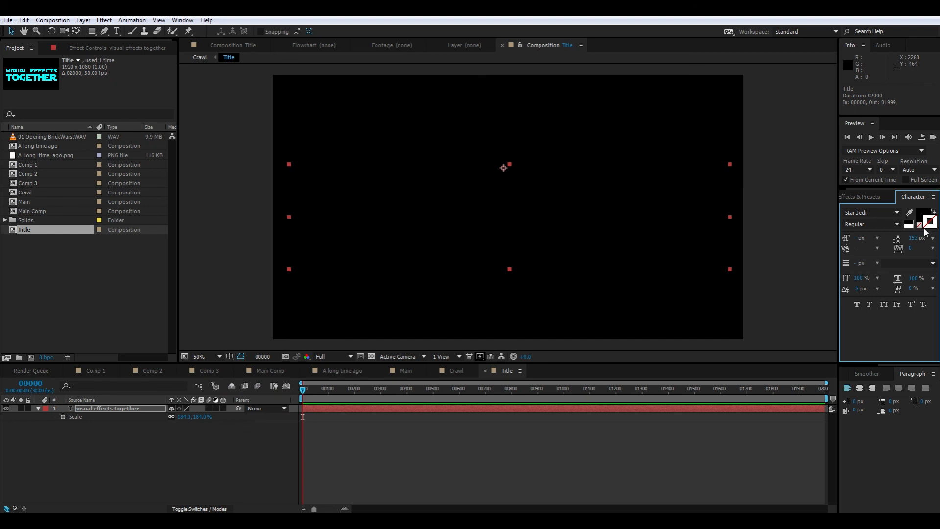
left_click(908, 223)
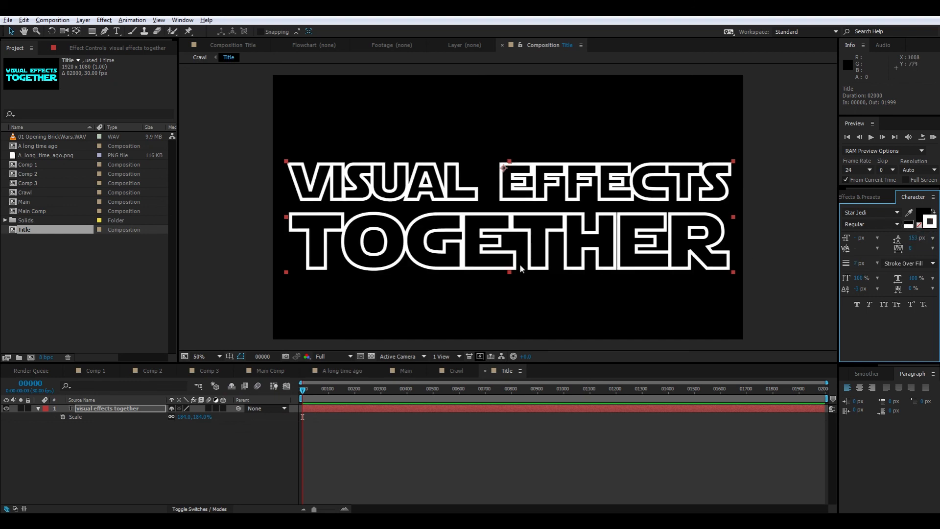
left_click(932, 229)
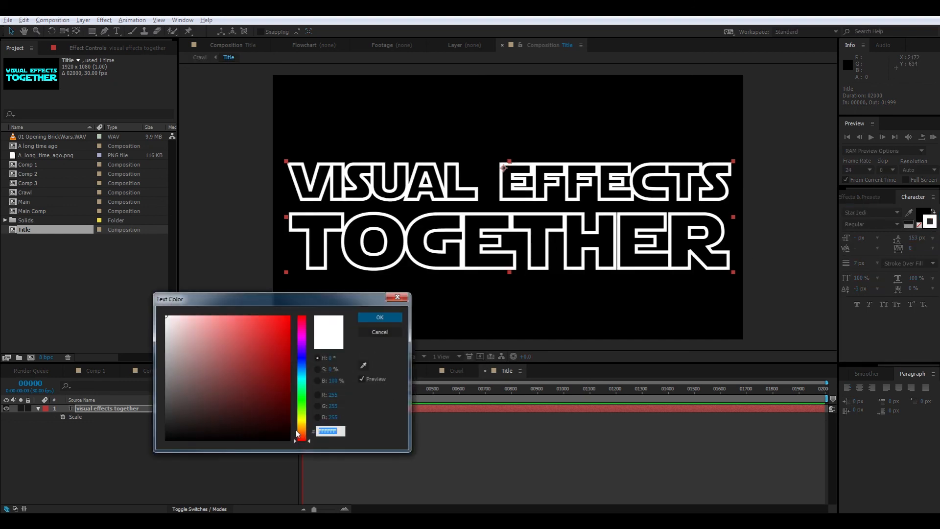
mouse_move(301, 435)
left_mouse_down()
mouse_move(303, 416)
mouse_move(304, 424)
left_mouse_up()
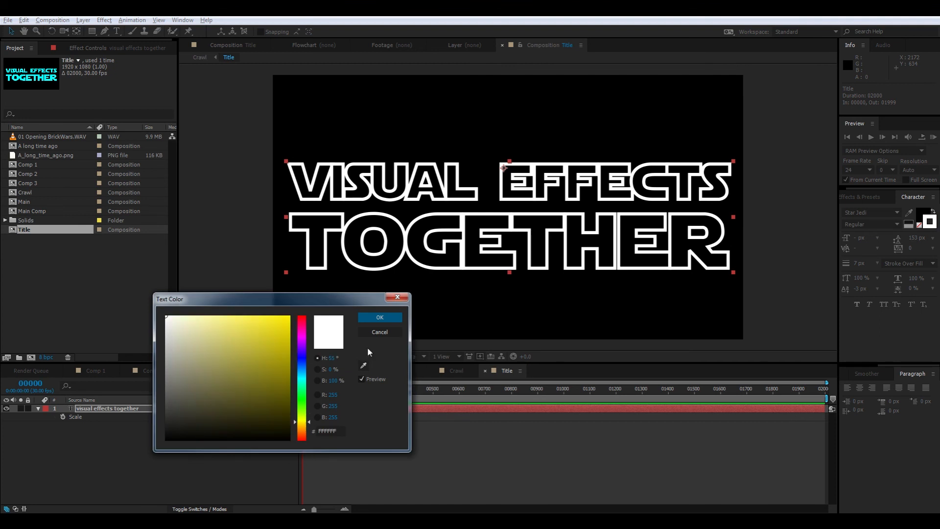
left_click(380, 317)
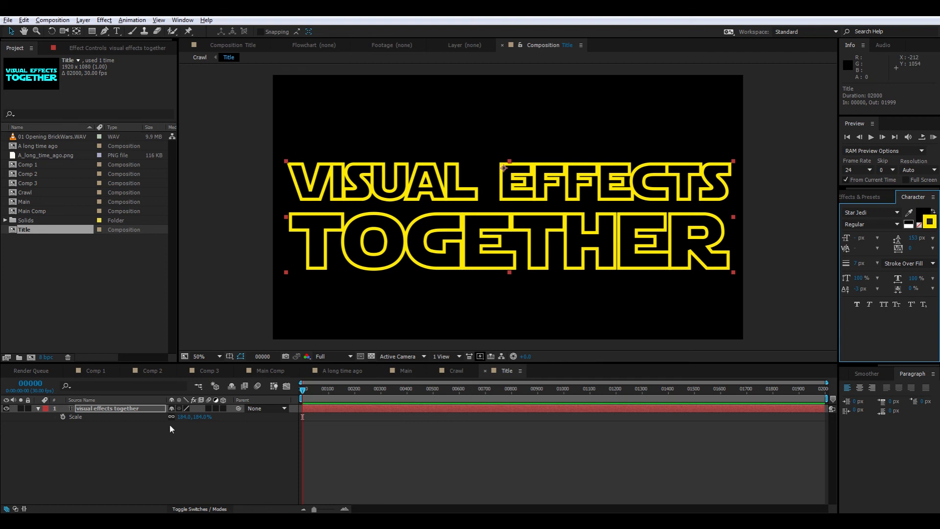
- Thin the stroke of the "visual effects" line to 4 px
double_click(401, 173)
left_click(387, 204)
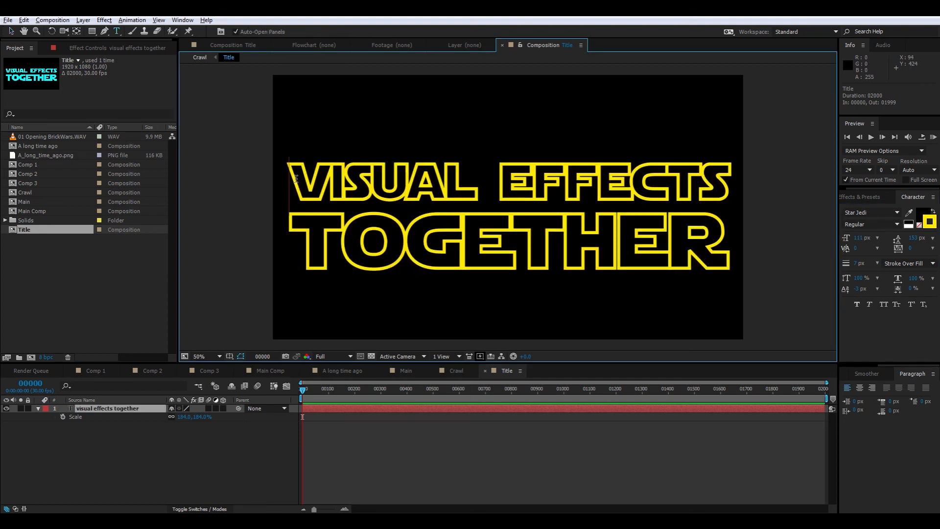
left_click_drag(290, 181, 761, 195)
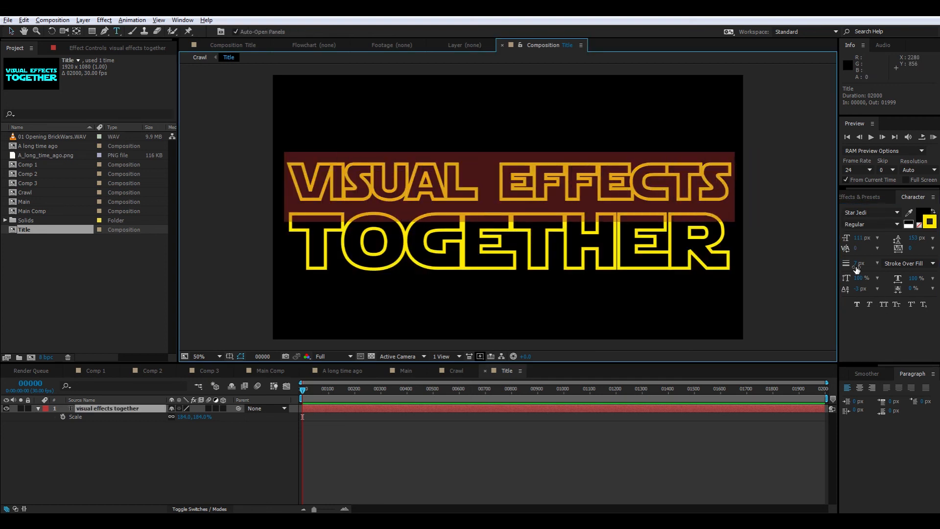
left_click_drag(856, 269, 853, 265)
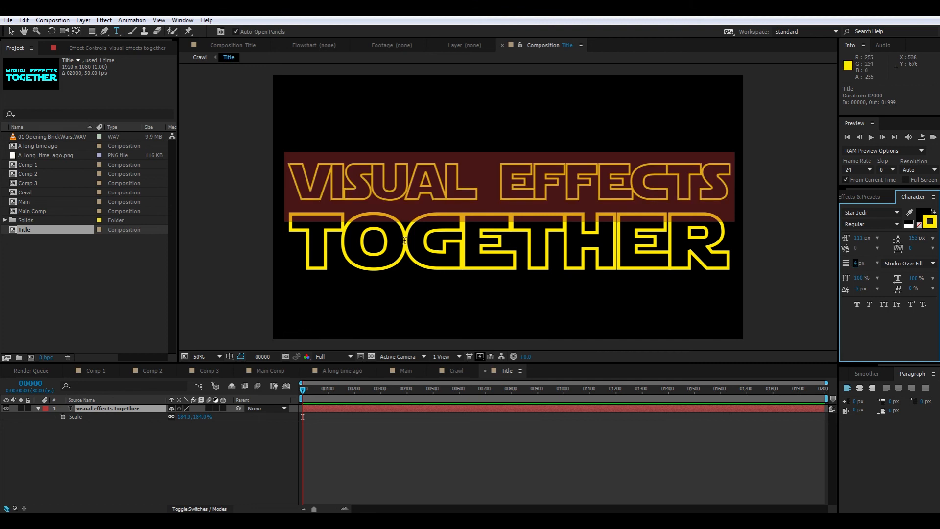
left_click_drag(286, 242, 718, 255)
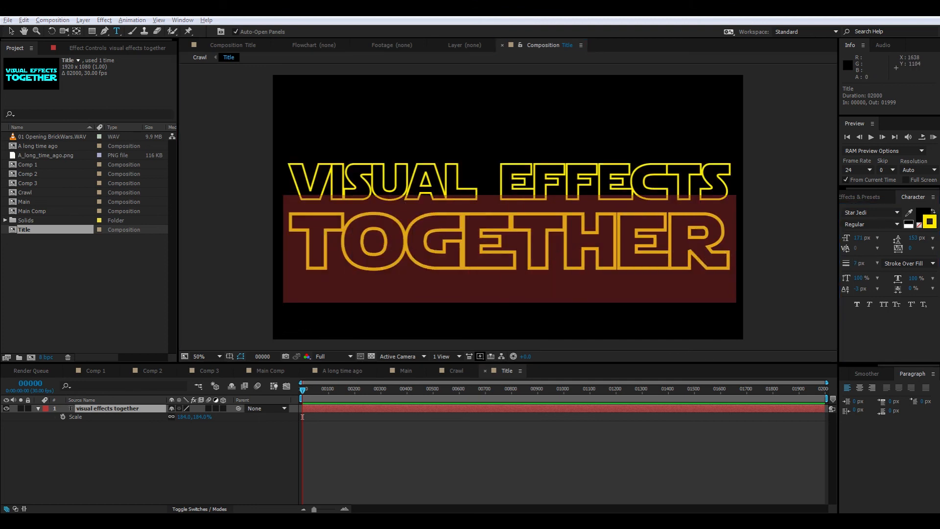
left_click(503, 498)
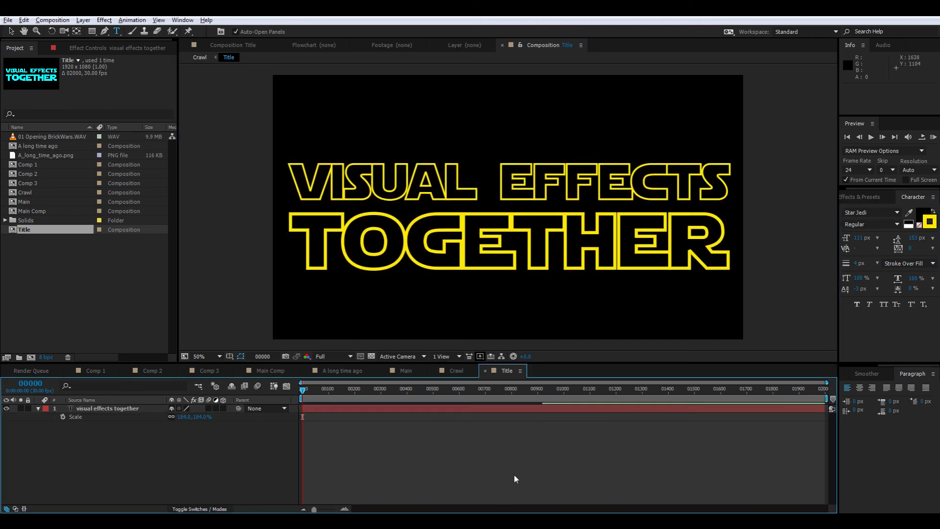
- In the Crawl composition, keyframe the Title layer's scale from 107% at frame 0 to 0% at frame 202
left_click(199, 57)
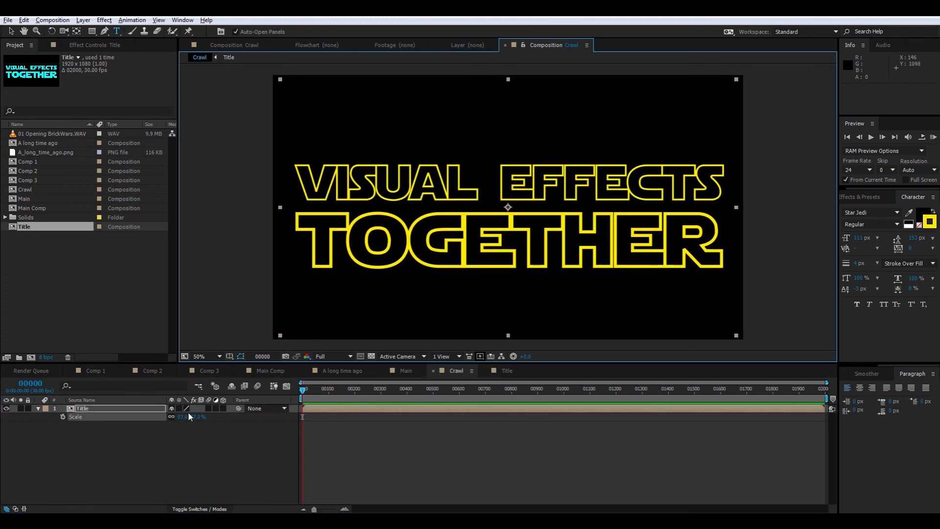
left_click_drag(181, 420, 209, 420)
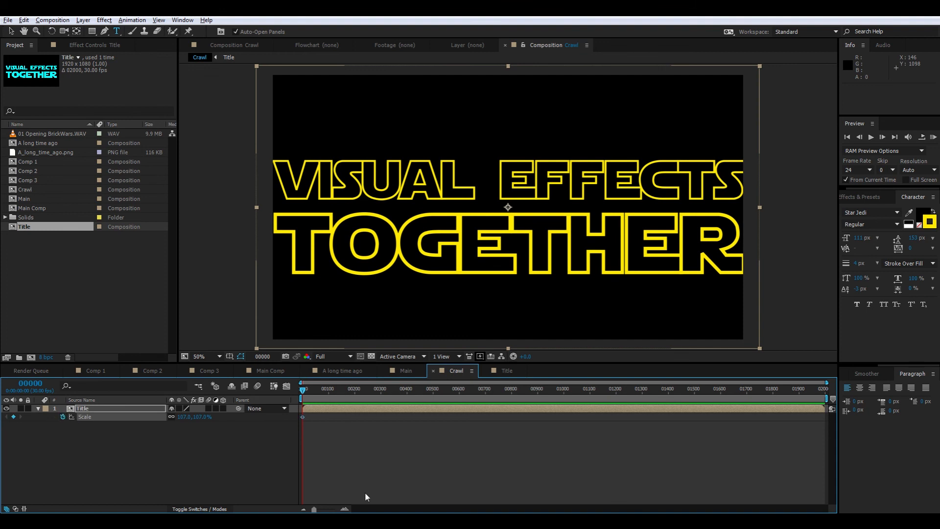
left_click_drag(369, 390, 355, 410)
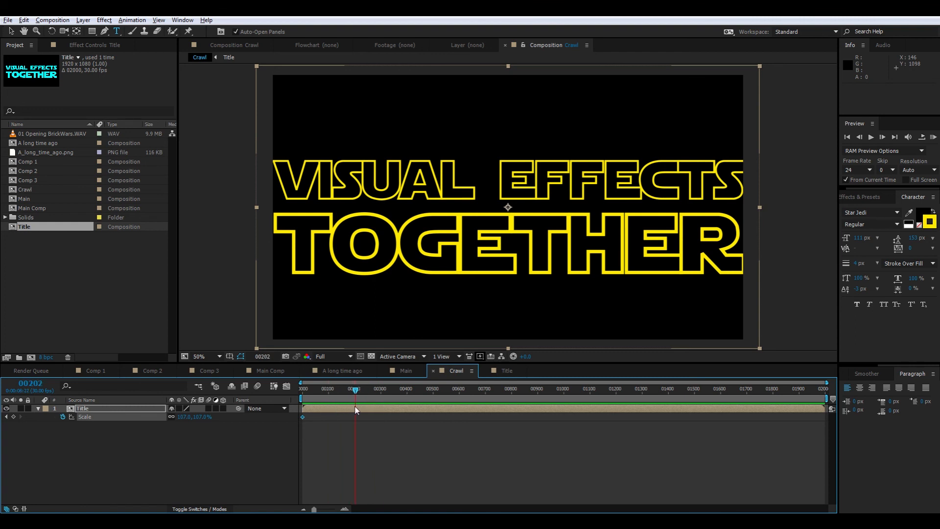
left_click_drag(182, 416, 171, 417)
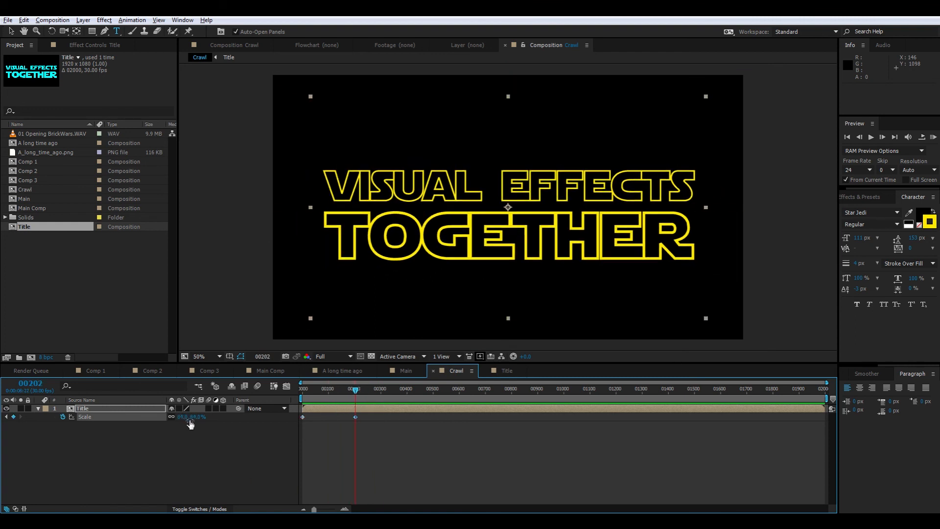
left_click(198, 417)
type("0")
key("Return")
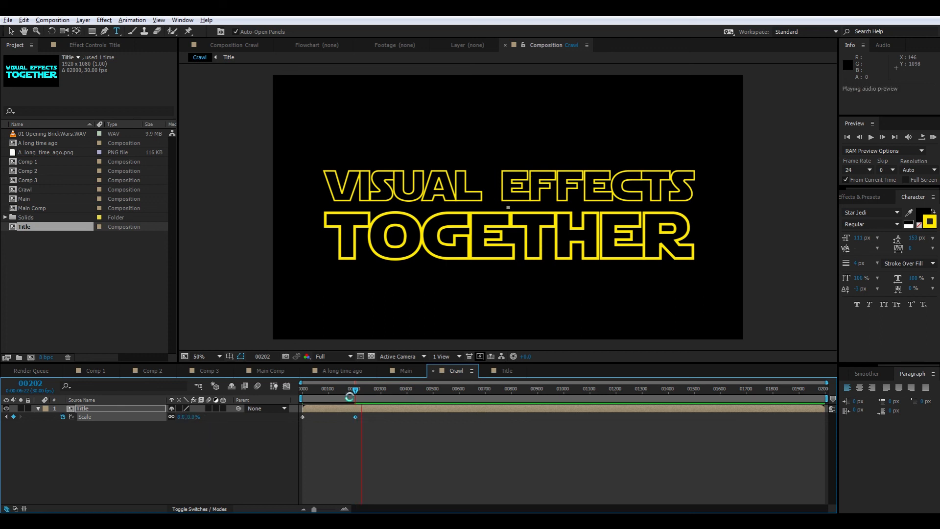
- Preview the shrinking title from the beginning and scrub the timeline to about frame 169
key("Home")
key("KP_0")
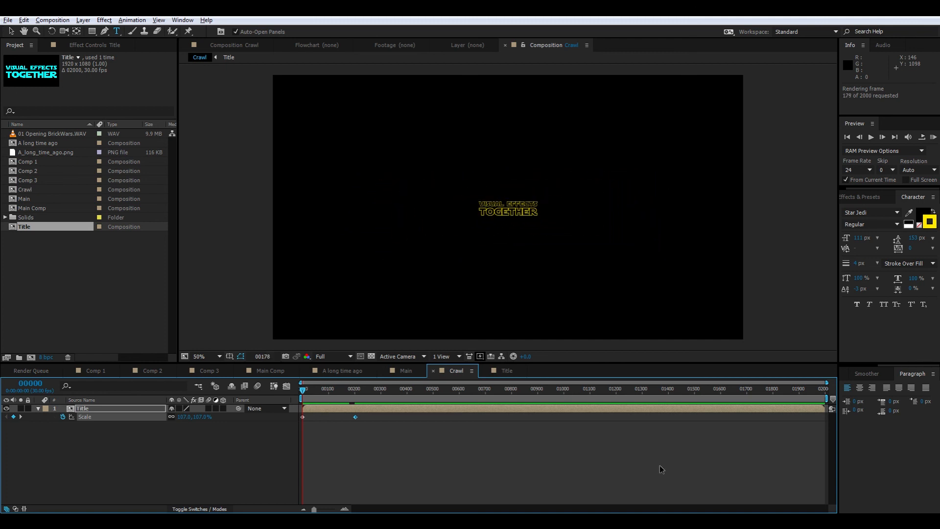
key("space")
left_click_drag(304, 390, 345, 400)
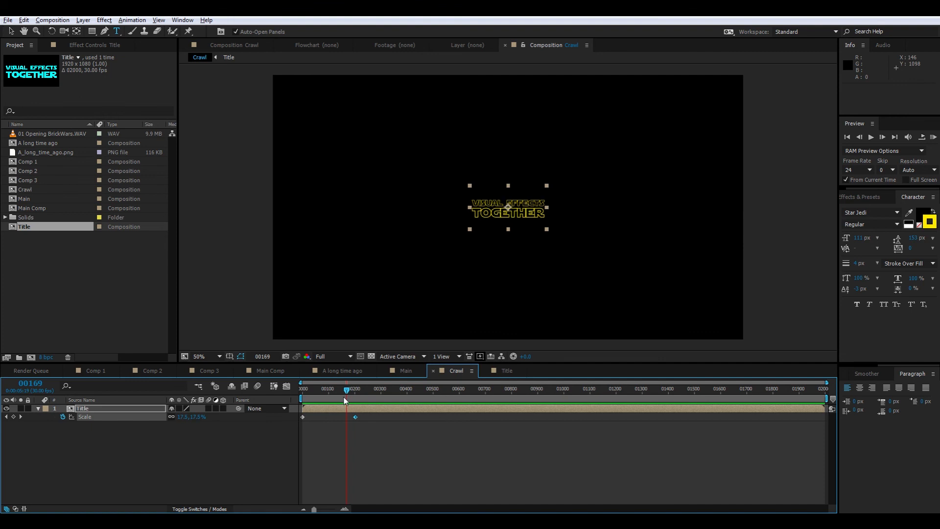
- Keyframe the Title layer's opacity from 100% at frame 169 to 0% at frame 202
left_click(131, 408)
key("t")
left_click(63, 417)
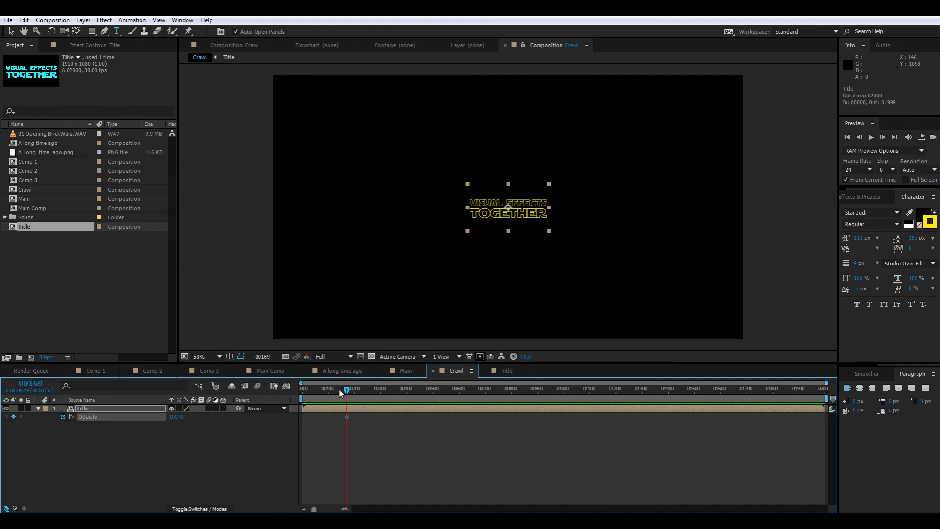
key("shift+s")
left_click_drag(346, 388, 353, 391)
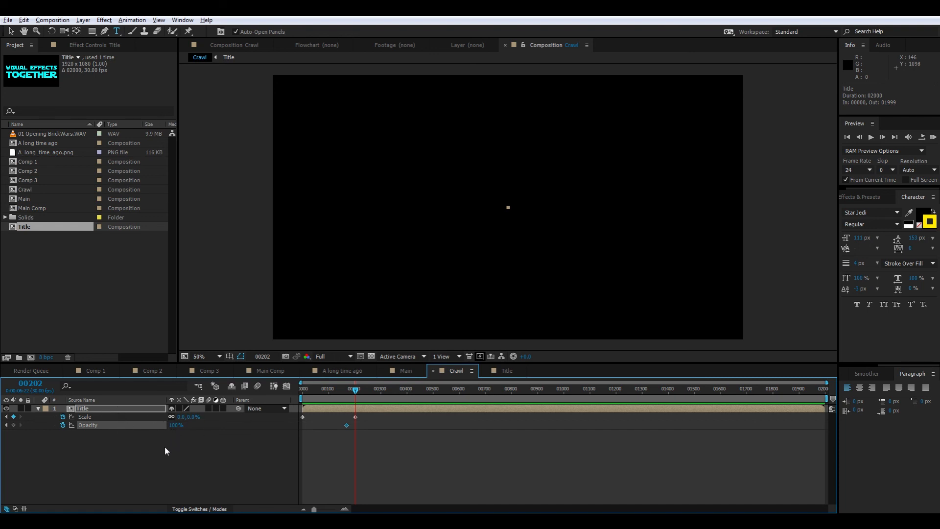
left_click(175, 425)
type("0")
key("Return")
left_click(329, 431)
- Preview the shrinking and fading title from frame 0
left_click_drag(354, 395, 271, 398)
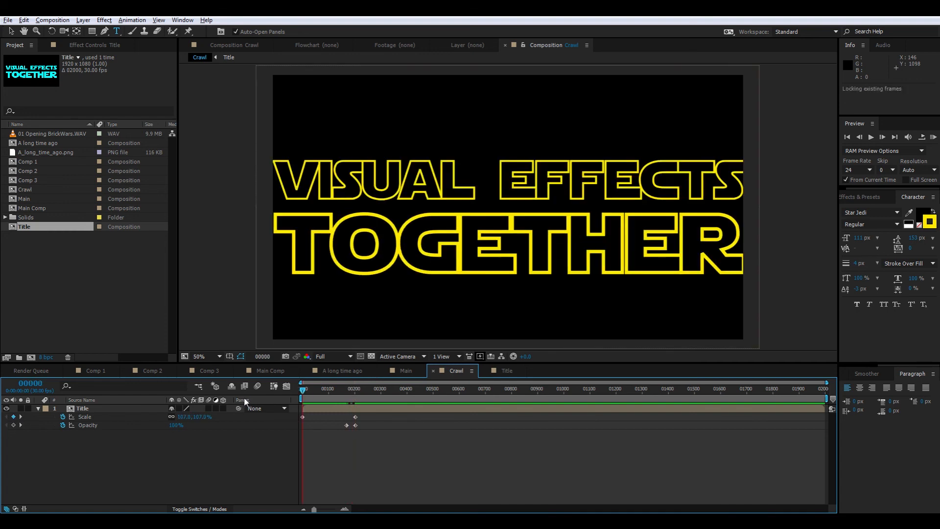
key("KP_0")
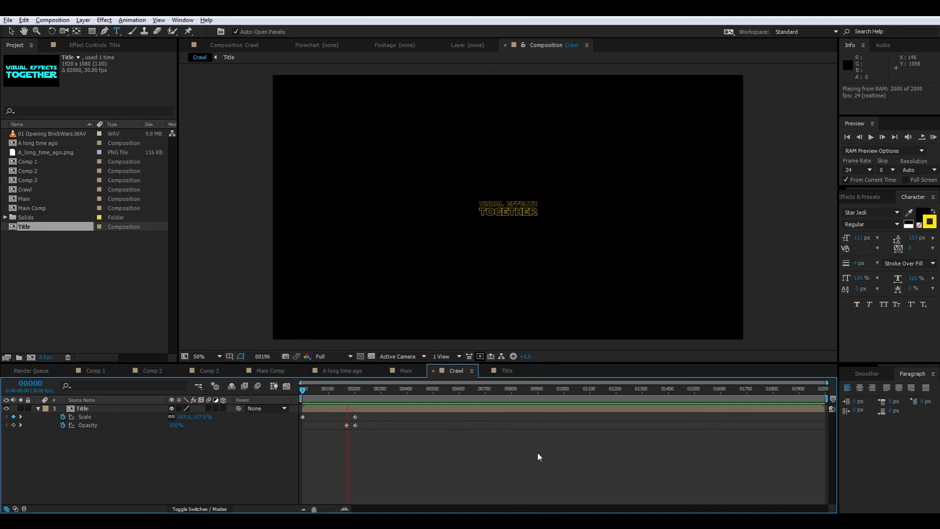
left_click(364, 464)
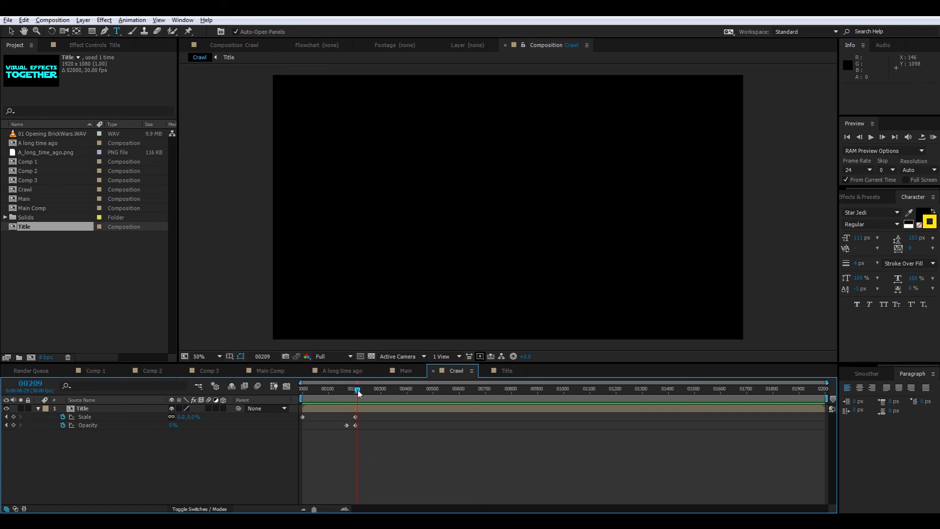
- Trim the end of the Title layer to frame 202, where its scale and opacity animations finish
left_click_drag(358, 391, 355, 401)
left_click(92, 409)
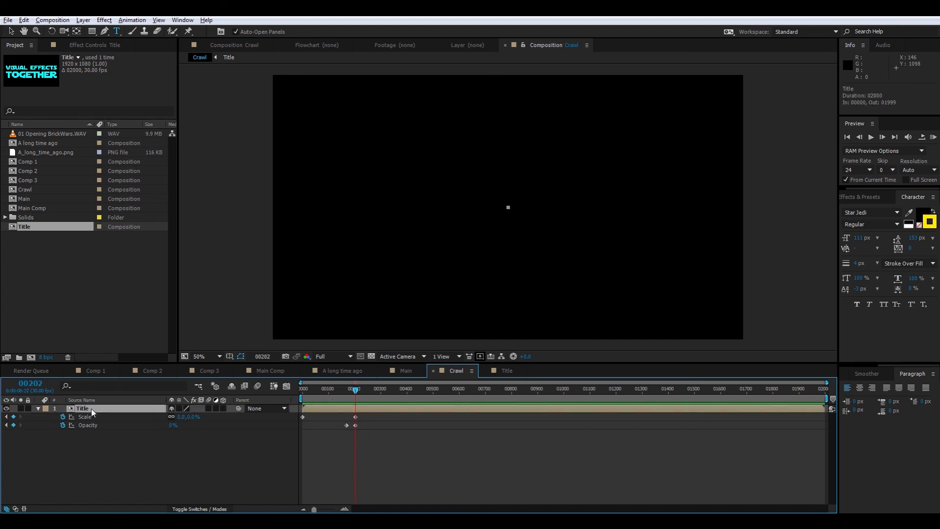
key("alt+bracketright")
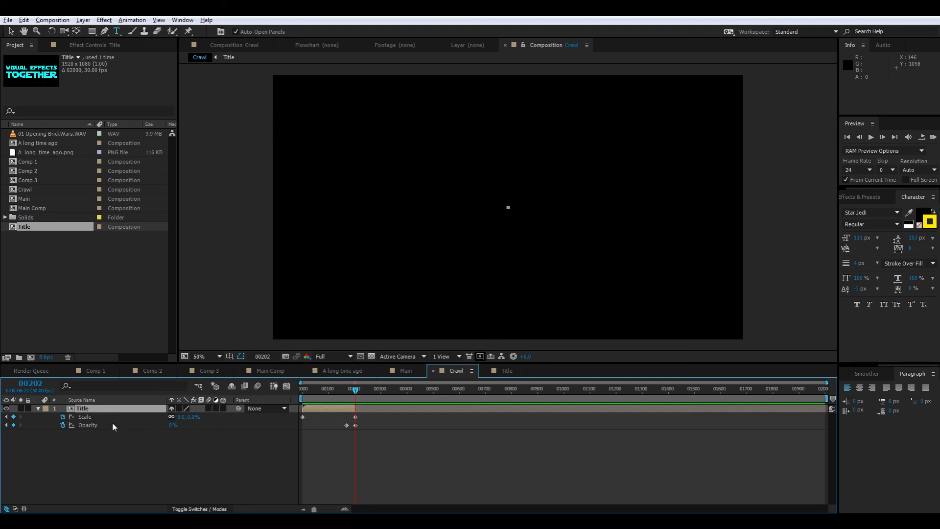
left_click(166, 448)
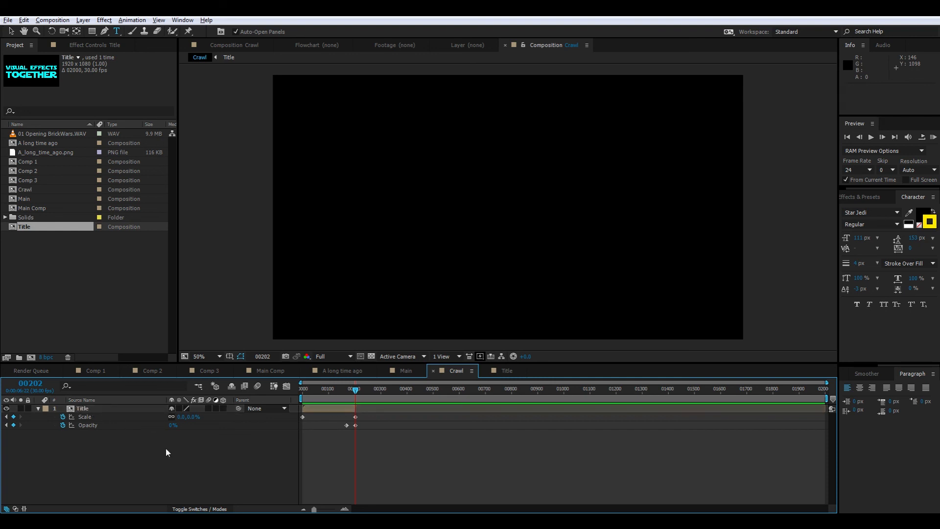
left_click_drag(356, 396, 368, 395)
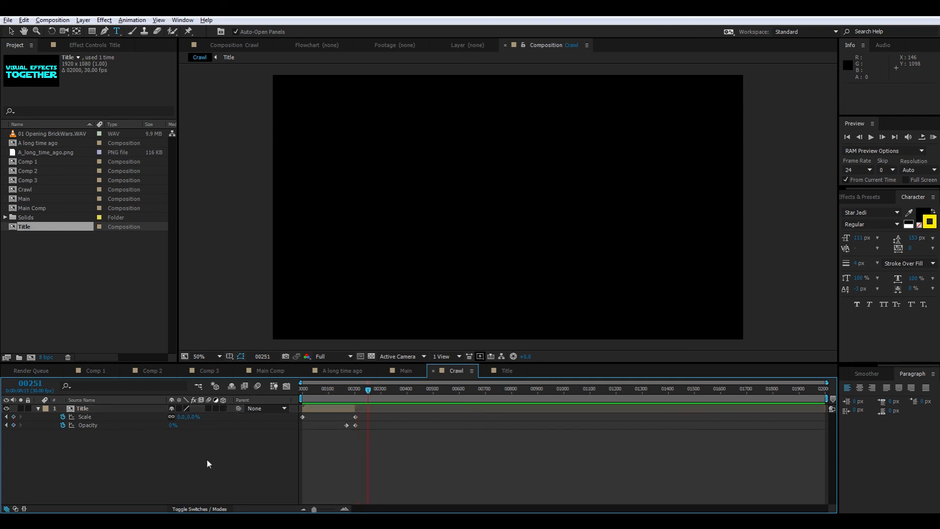
- Create a new composition named Text with a height of 3000 px
left_click(63, 299)
right_click(77, 277)
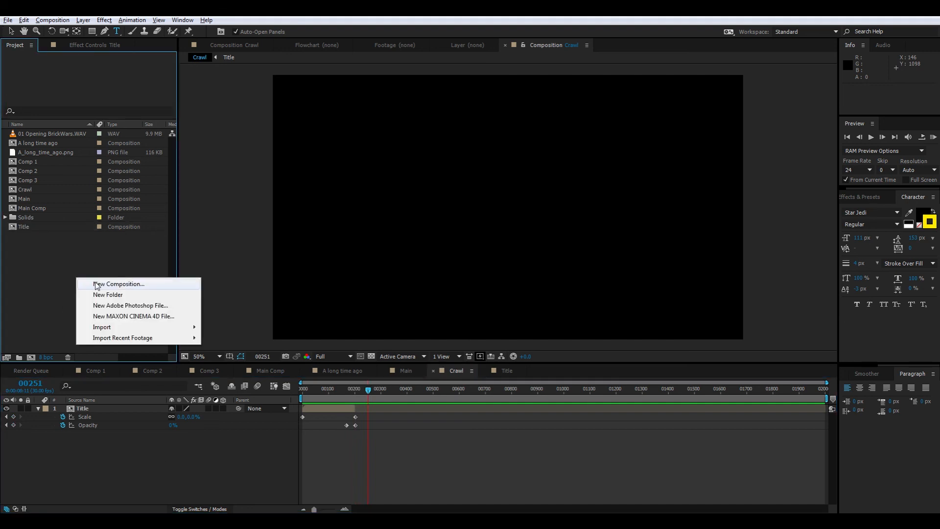
left_click(96, 284)
type("Text")
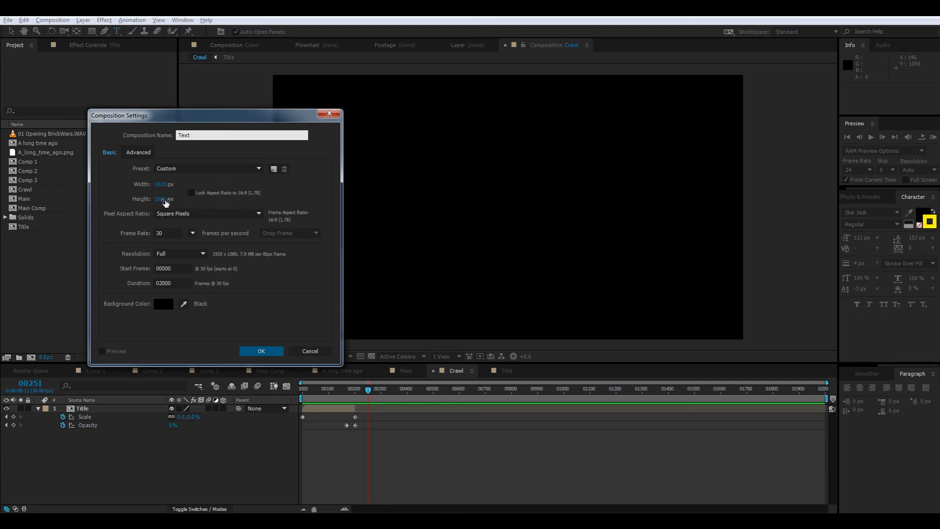
left_click(162, 199)
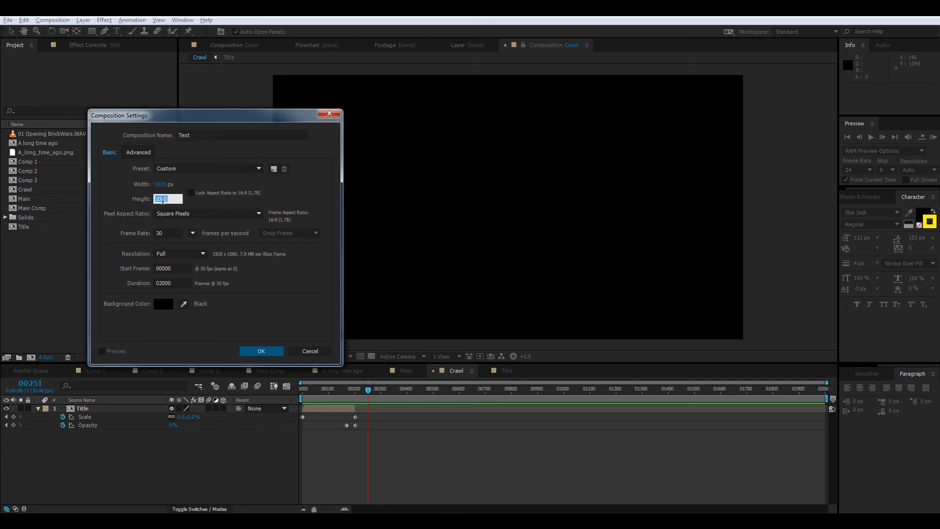
type("3000")
left_click(243, 353)
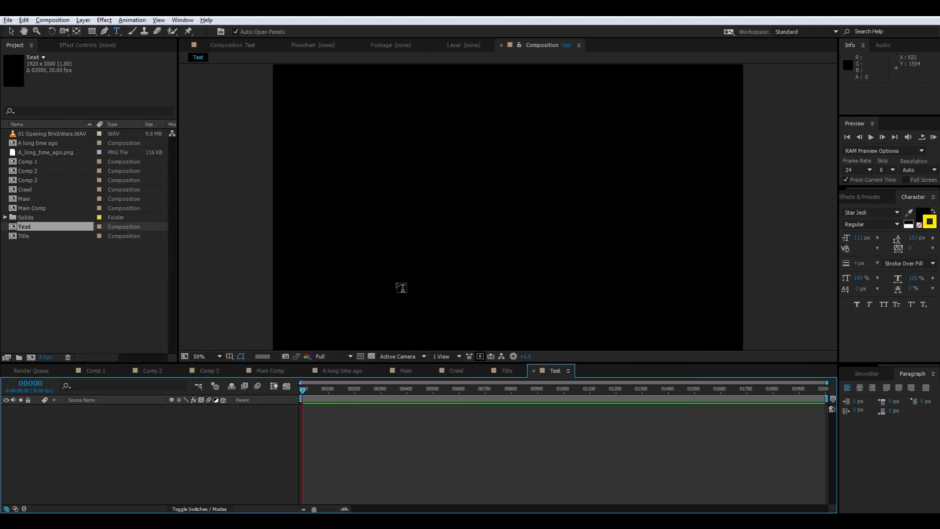
- Draw a paragraph text box of about 1776 by 2816 px filling most of the Text composition and enter "Episode I"
left_click_drag(538, 189, 507, 189)
scroll(510, 192, "up", 1)
scroll(510, 193, "down", 1)
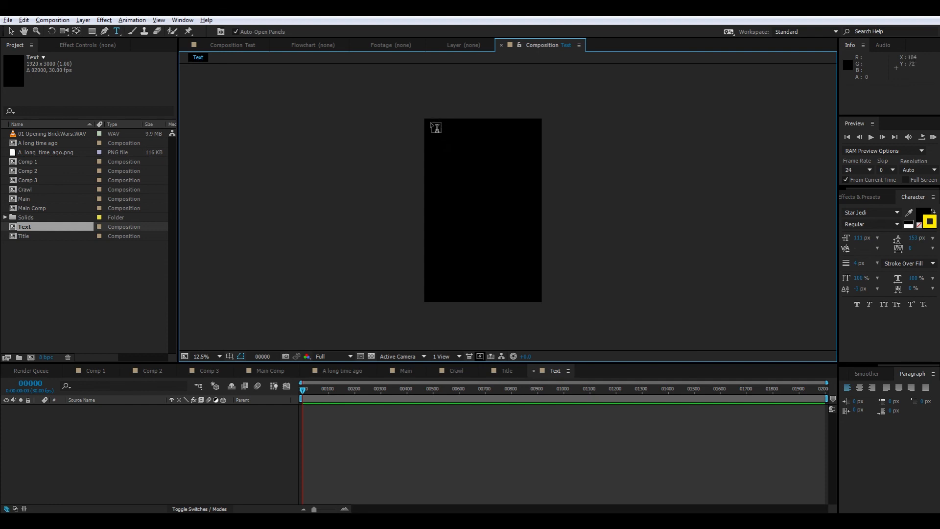
left_click_drag(428, 123, 537, 296)
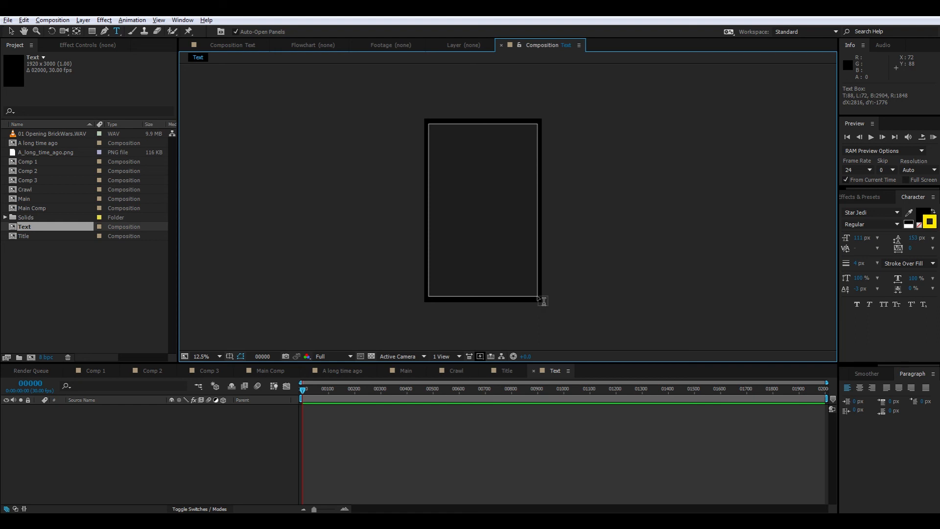
left_click_drag(539, 297, 538, 297)
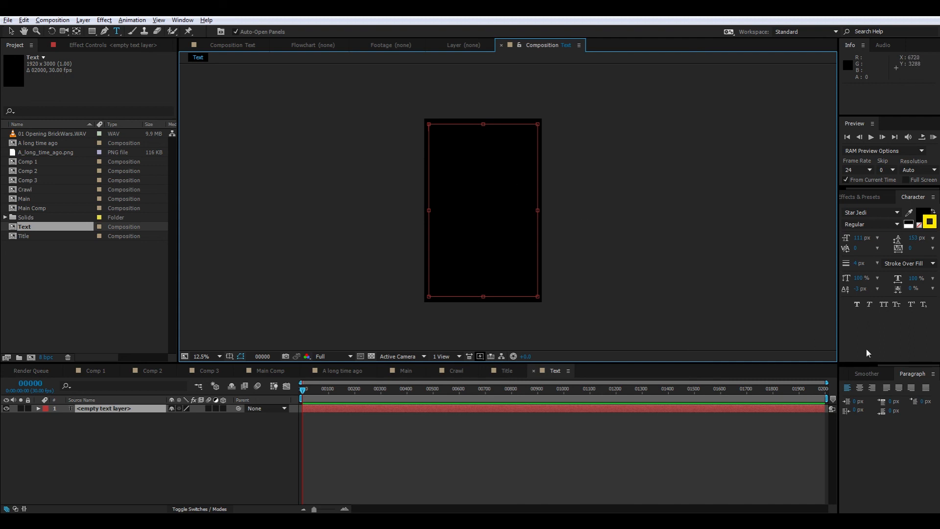
left_click(483, 152)
type("EPISODE II")
- Set the font of the whole "Episode I" text to Franklin Gothic Demi Cond
key("ctrl+a")
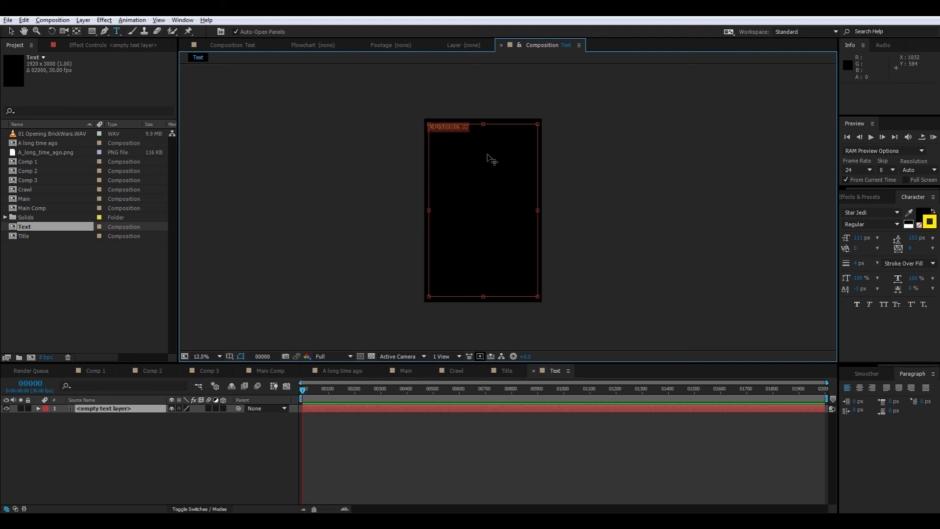
left_click(900, 212)
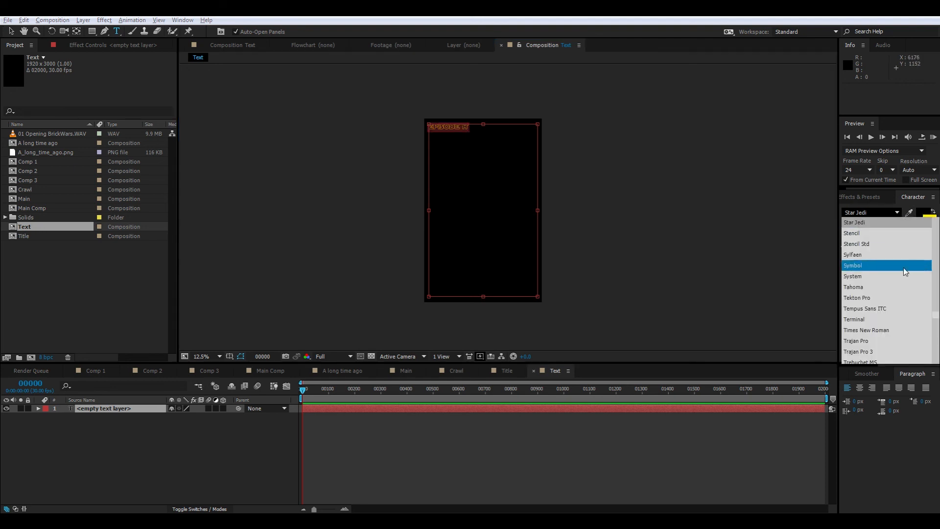
scroll(908, 269, "up", 15)
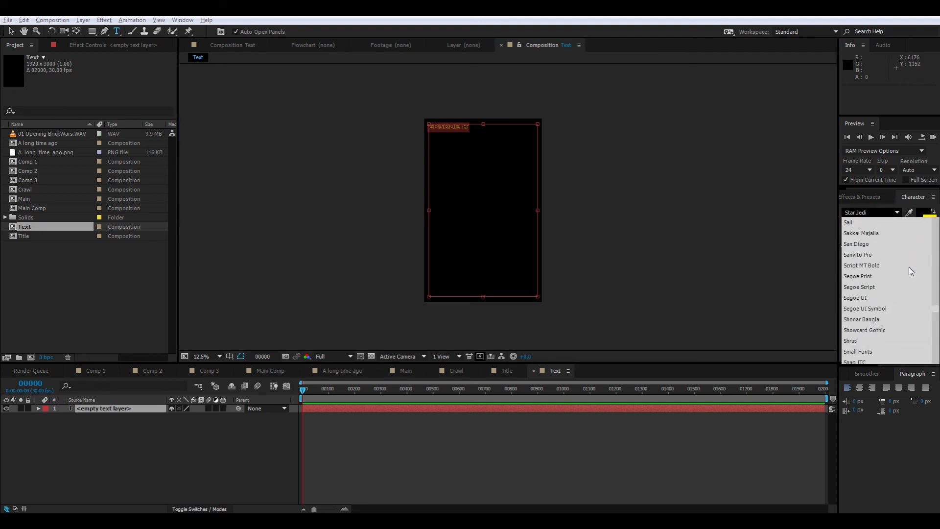
left_click(877, 212)
type("Franklin Gothic Book")
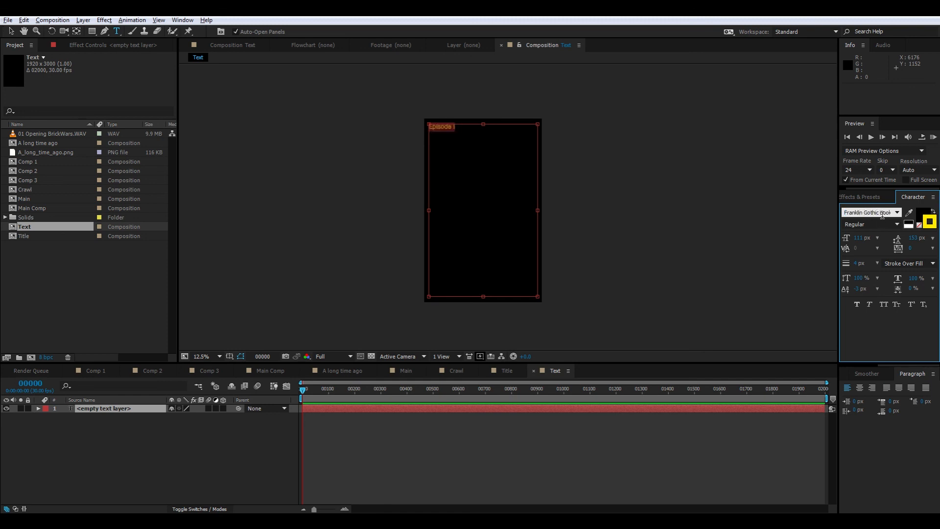
left_click(896, 213)
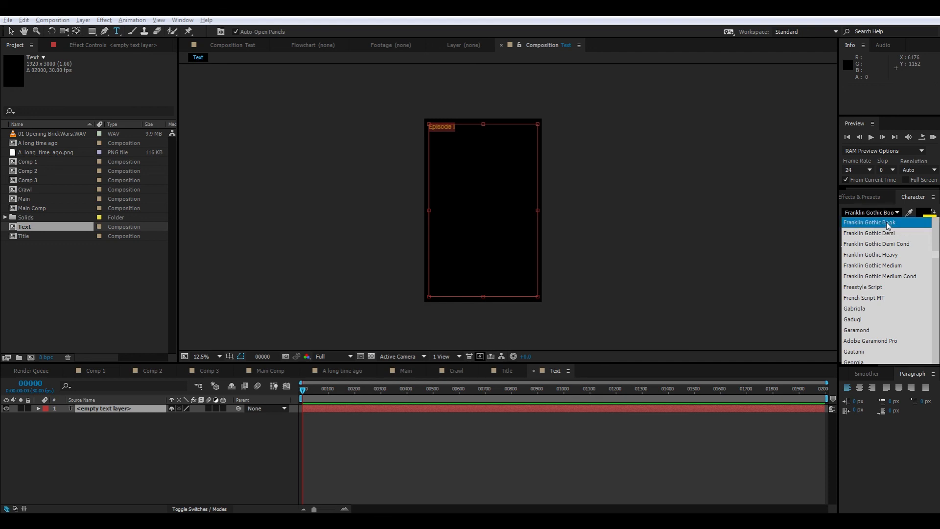
left_click(904, 244)
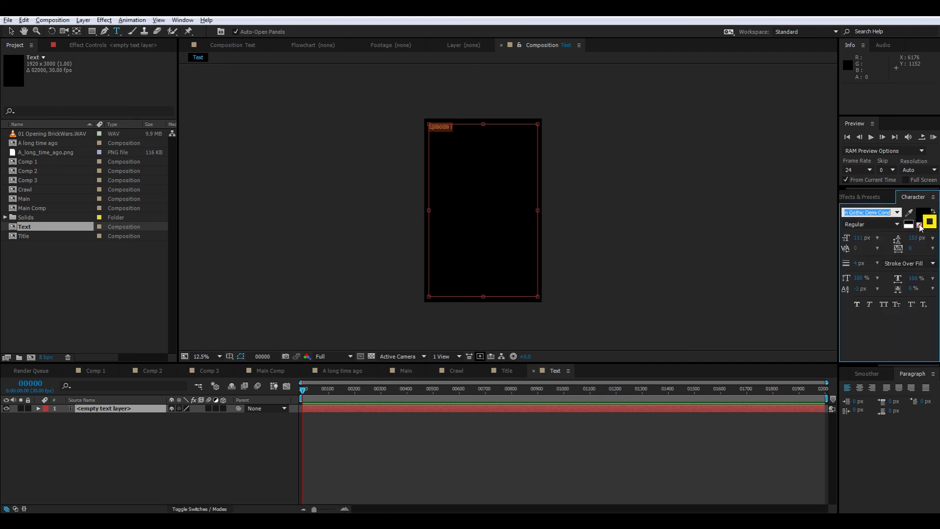
- Give the "Episode I" text a yellow fill with no stroke and center-align it
left_click(933, 211)
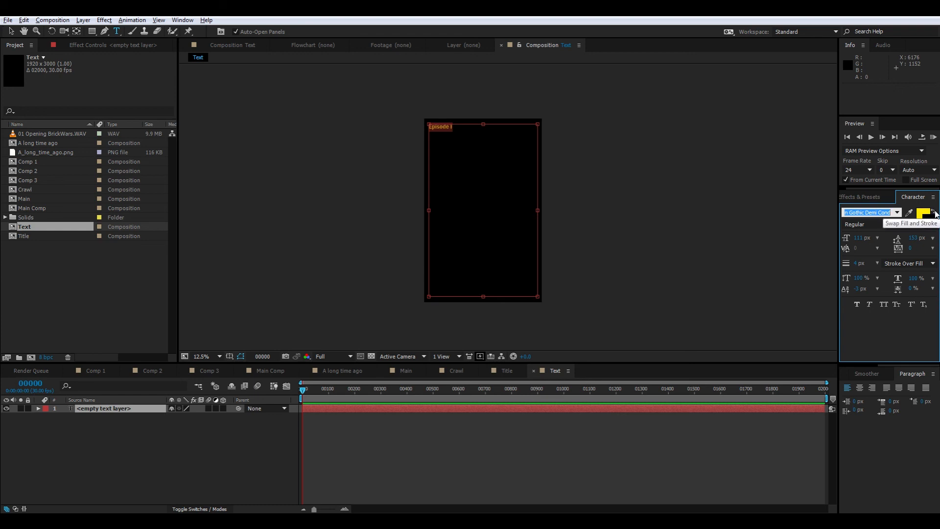
left_click(935, 226)
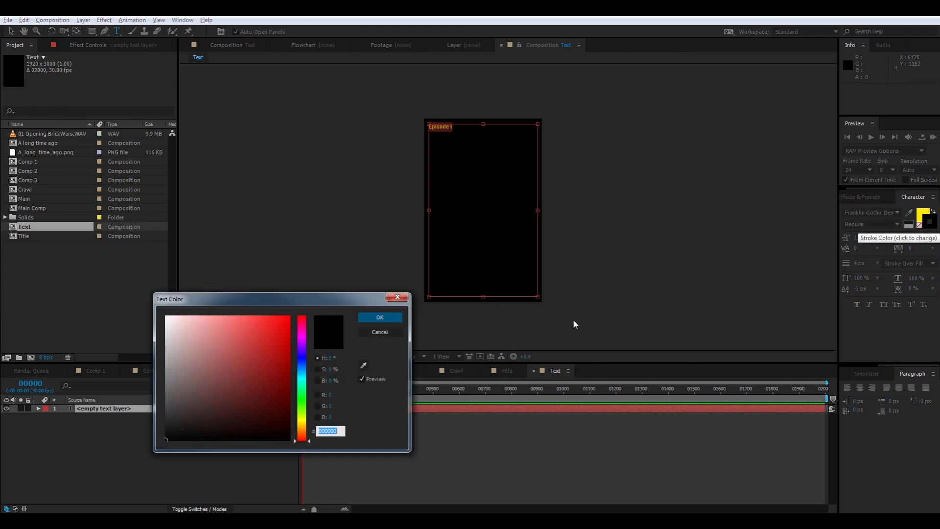
left_click(366, 334)
left_click(919, 225)
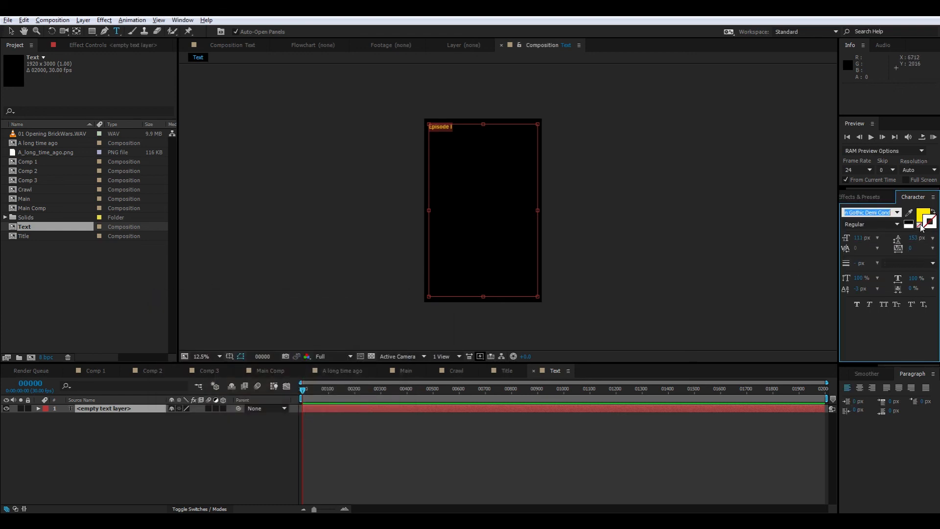
left_click(861, 388)
- Add a second line reading "OPENING TITLE CRAWL" below "Episode I"
scroll(560, 185, "up", 3)
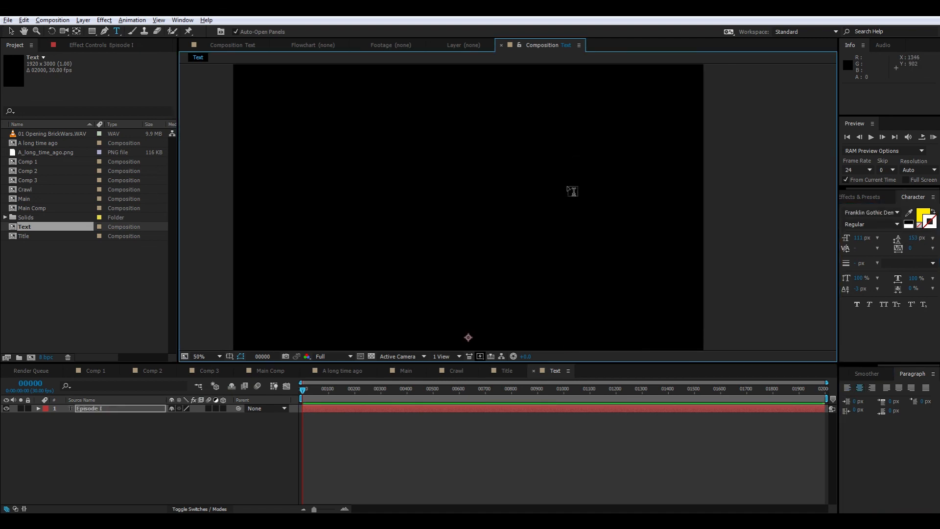
scroll(572, 190, "up", 4)
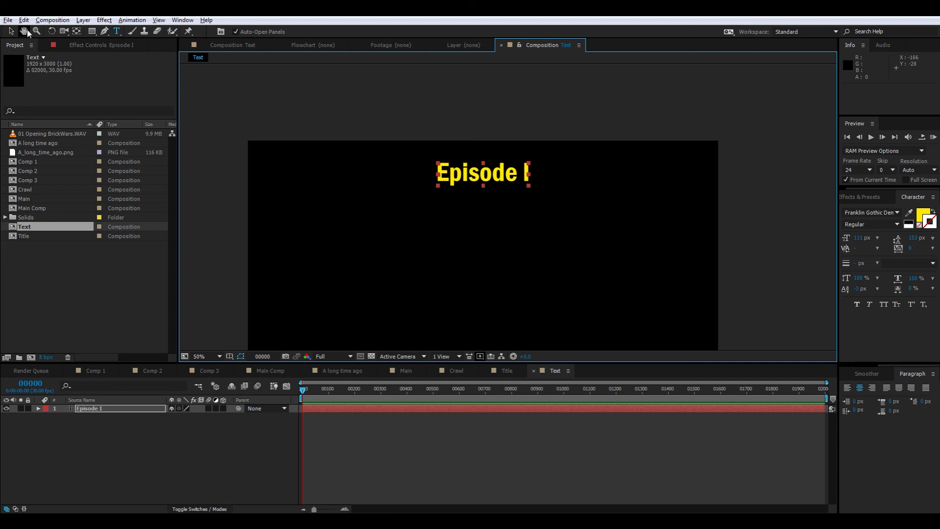
double_click(524, 176)
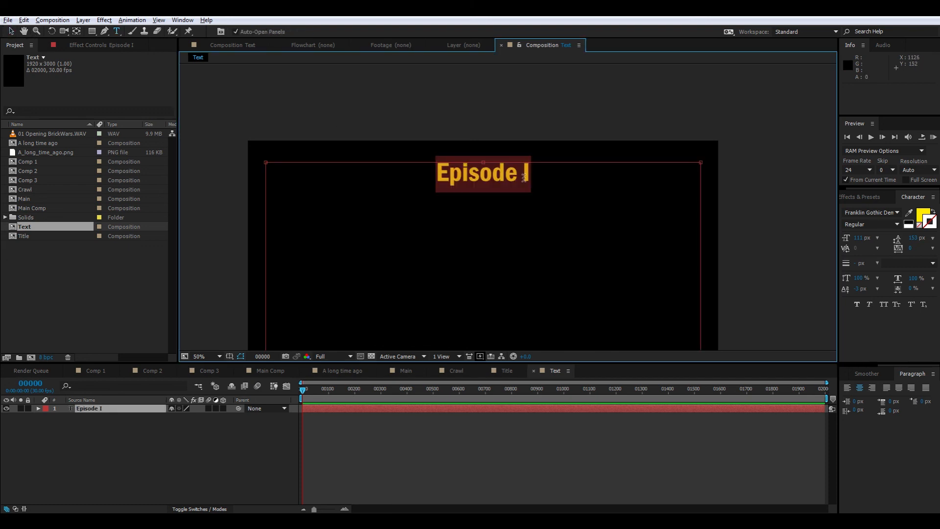
left_click(530, 177)
key("Return")
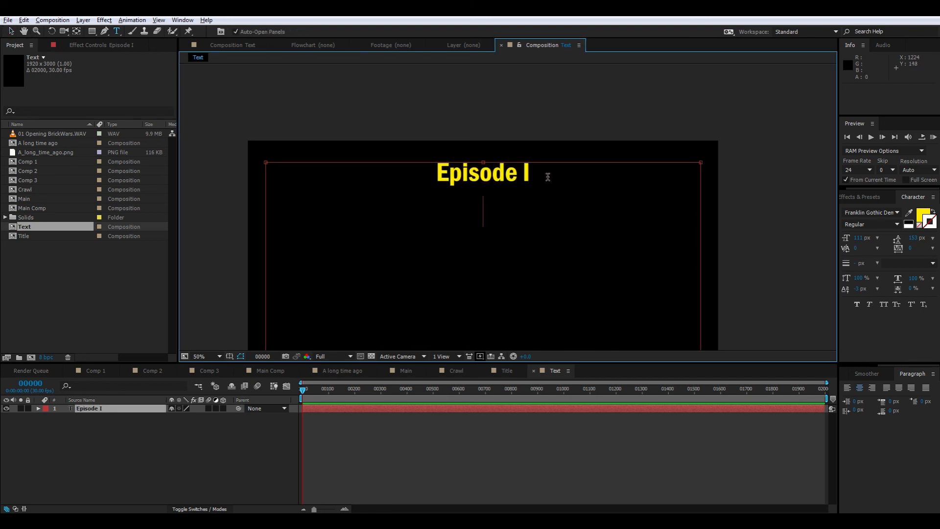
type("TITLE")
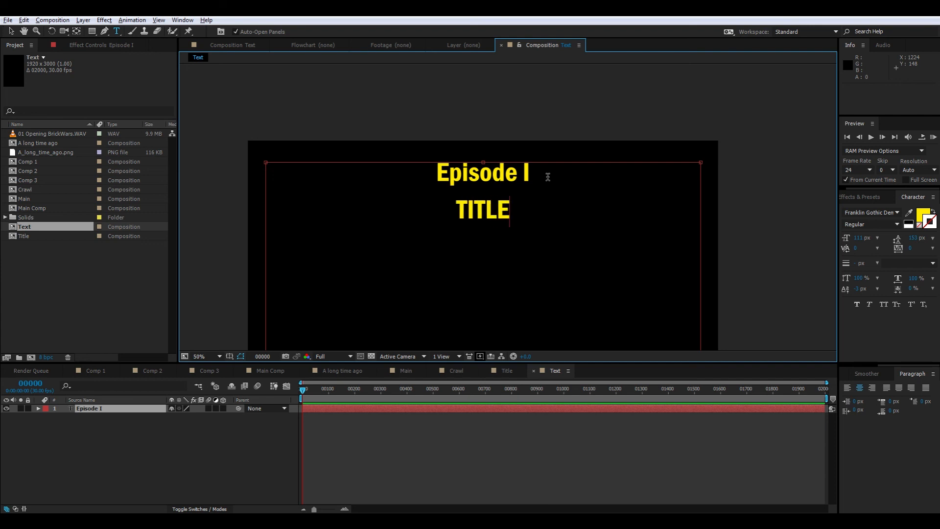
type(" CRAWL")
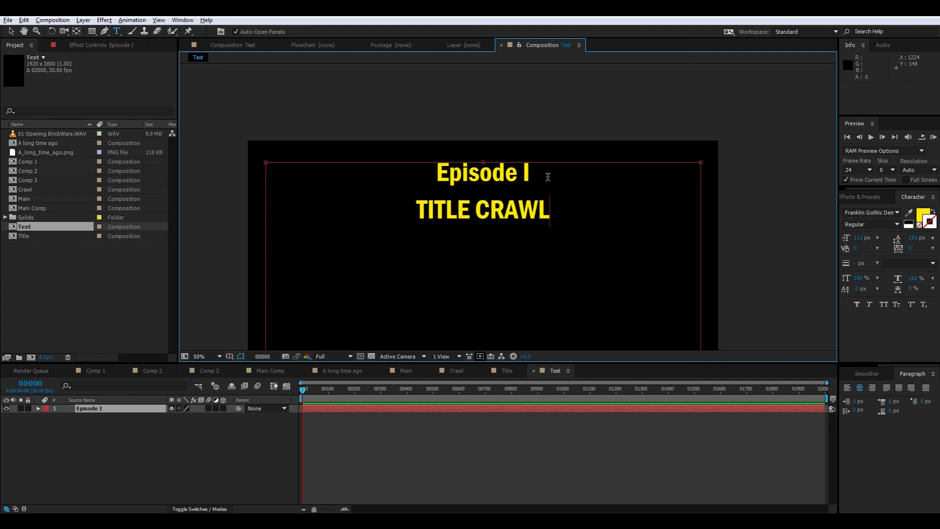
key("Home")
type("IO")
key("BackSpace")
key("BackSpace")
type("OPENING")
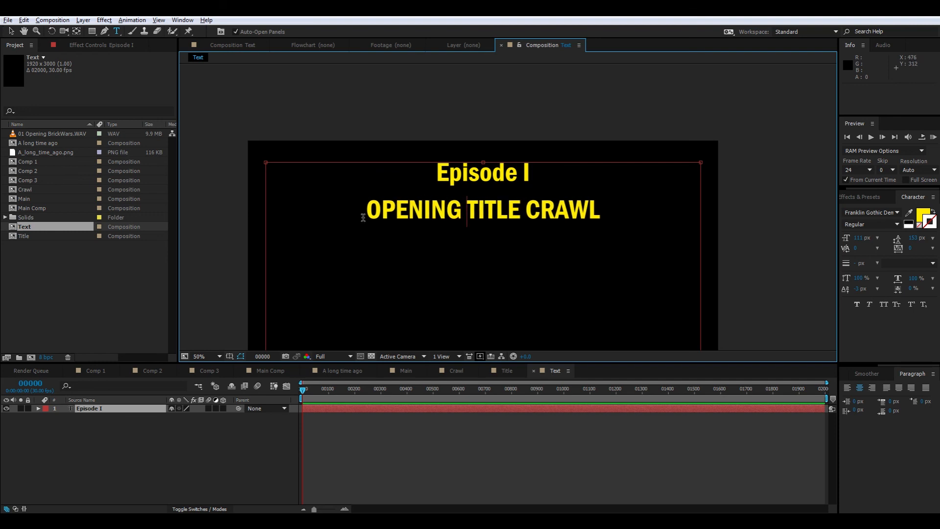
- Enlarge the "OPENING TITLE CRAWL" line to about 180 px, with 222% vertical scale and about 358 px leading
left_click_drag(365, 215, 645, 201)
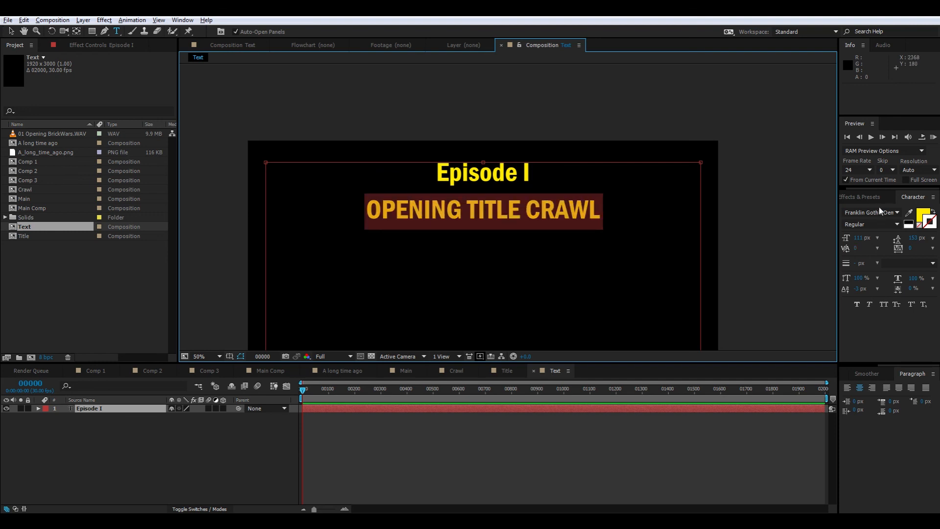
left_click_drag(849, 239, 936, 238)
left_click_drag(858, 279, 914, 269)
left_click_drag(935, 239, 936, 239)
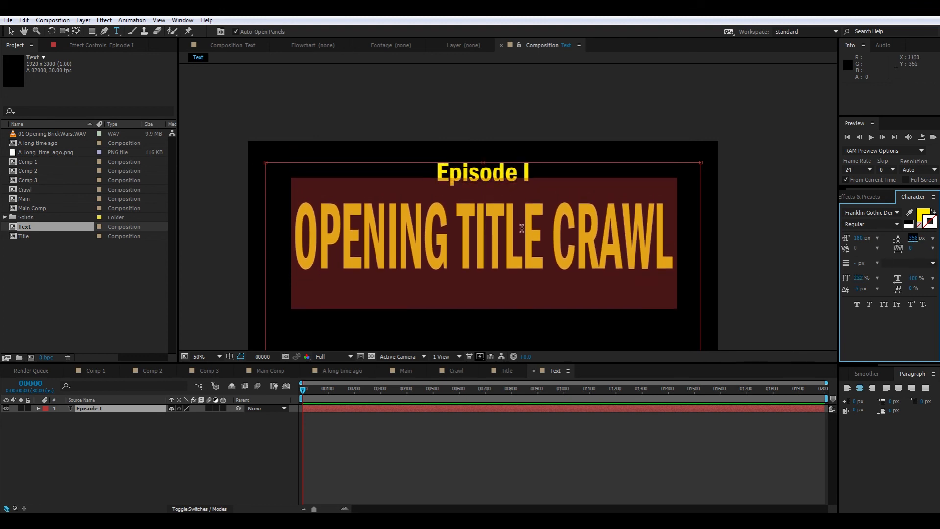
left_click(728, 210)
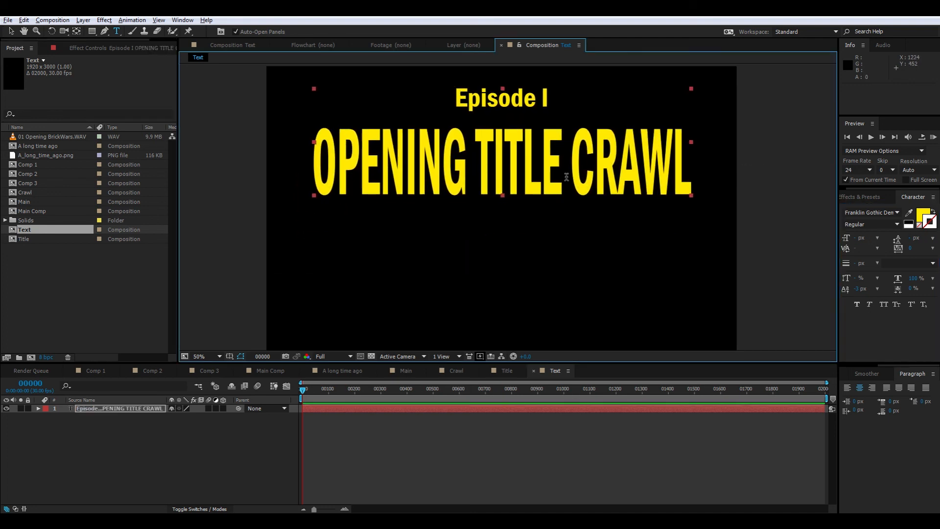
- Start a new line below "OPENING TITLE CRAWL" with 100% vertical scale, justified with the last line left-aligned
left_click(668, 154)
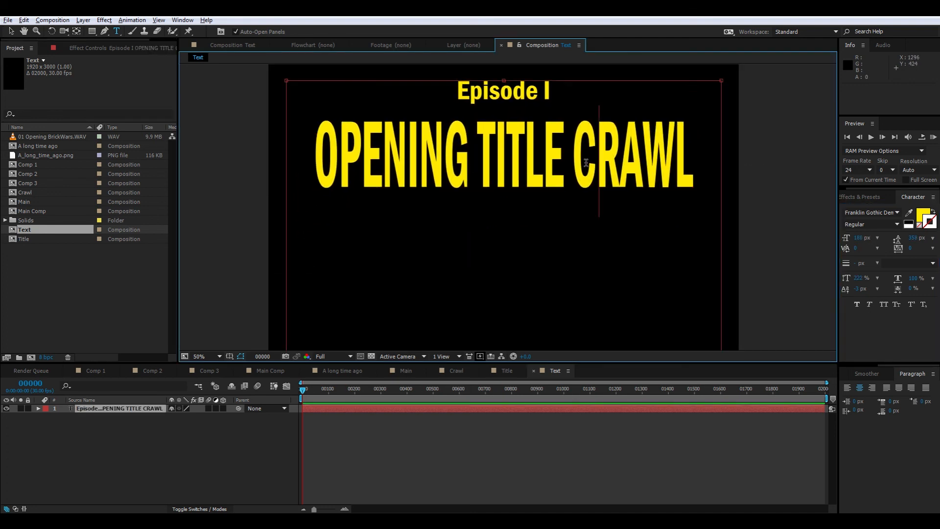
key("Right")
key("Return")
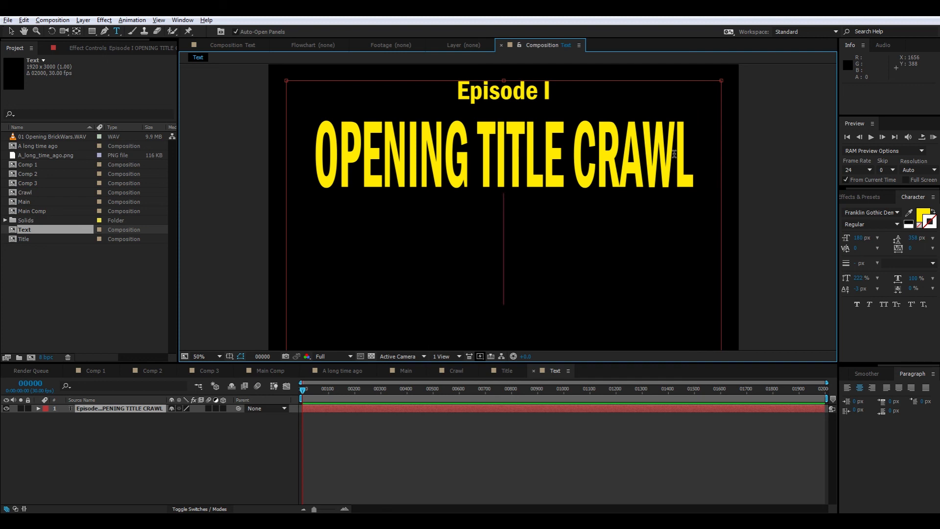
scroll(761, 298, "down", 1)
type("S")
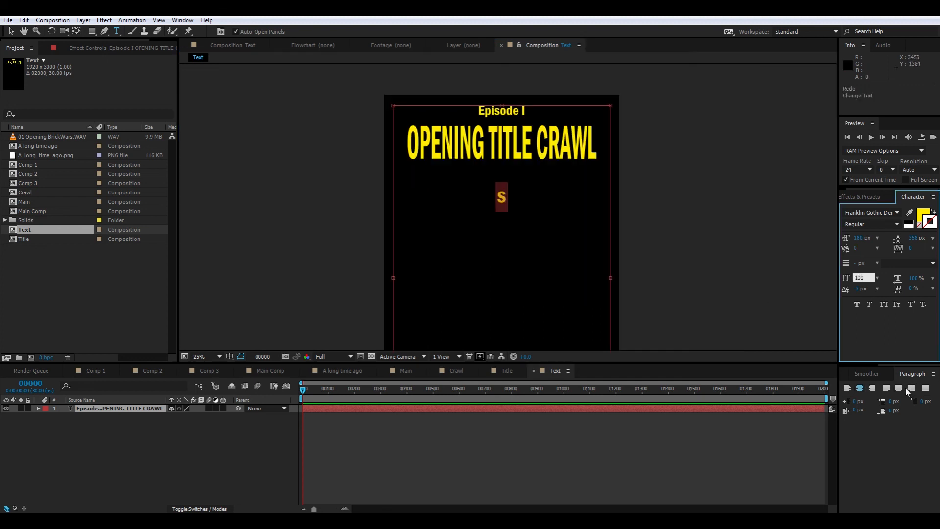
left_click(886, 388)
left_click(415, 197)
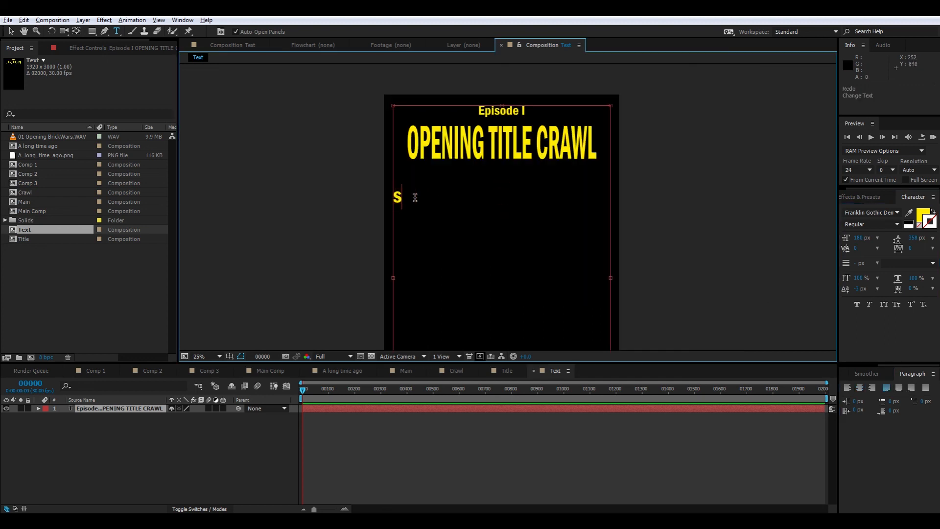
- Write the first body paragraph, "Each block of text is basically one or two sentences."
double_click(414, 198)
type("Each block o")
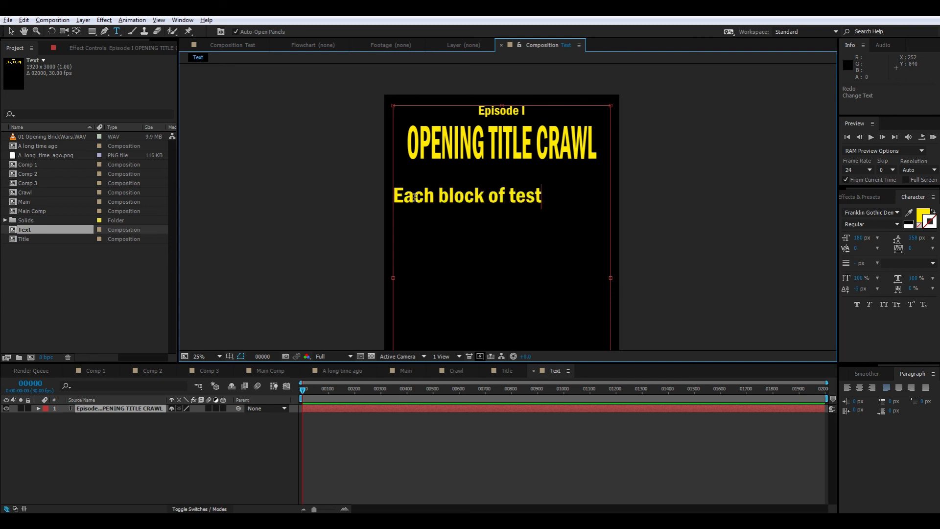
key("BackSpace")
key("BackSpace")
type("xt is basica")
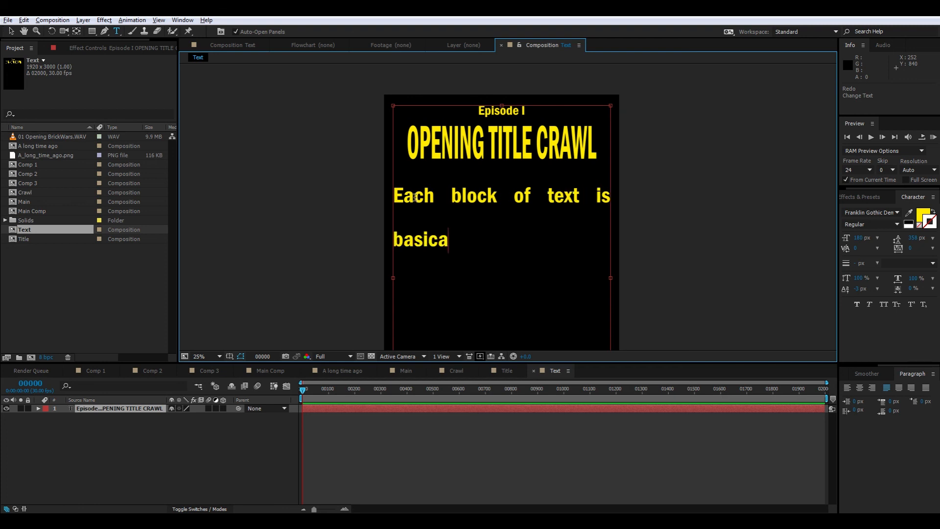
type("lly one or two s")
key("BackSpace")
type("two sentences")
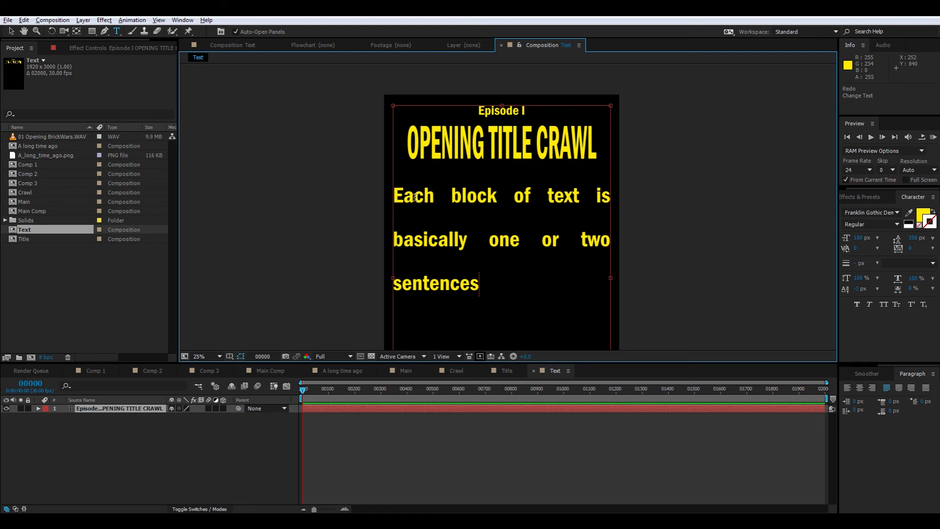
type(".")
- Set the leading of the whole first body paragraph to Auto
left_click(394, 195, "shift")
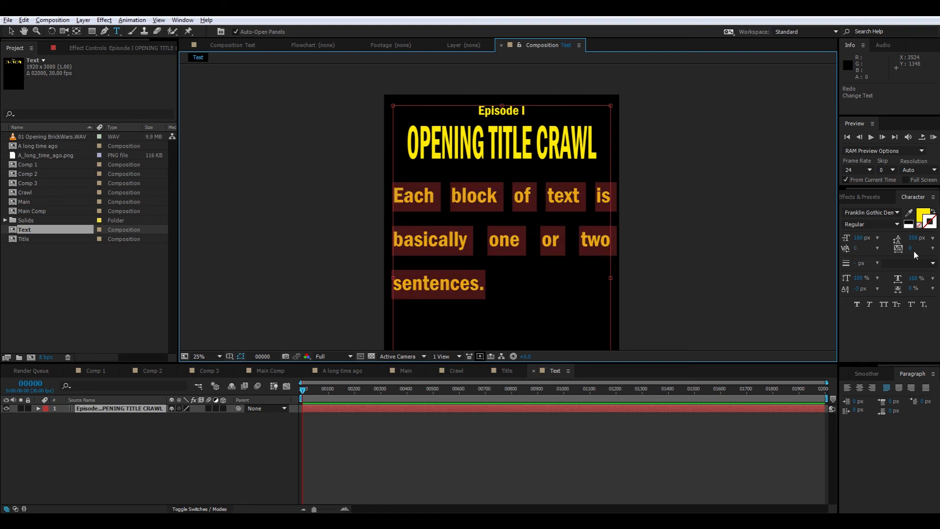
left_click(932, 240)
left_click(887, 247)
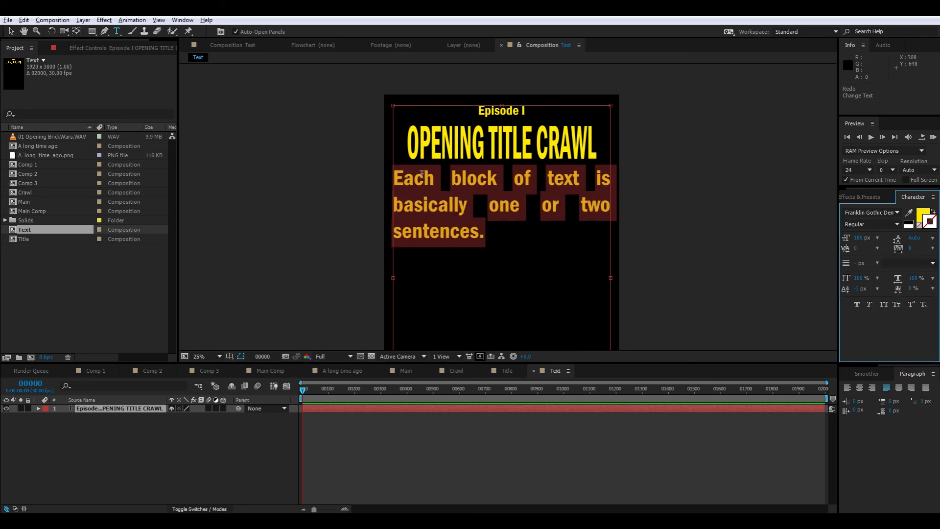
key("Left")
left_click(484, 231)
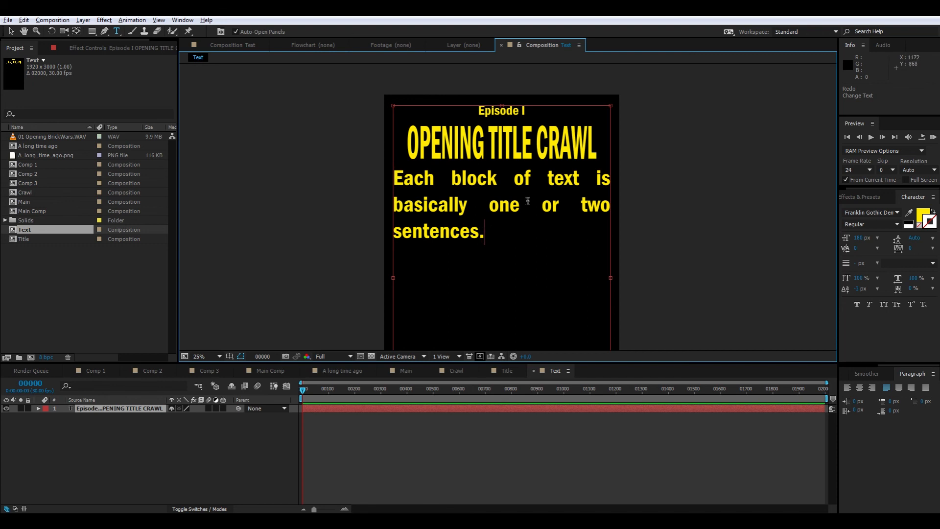
scroll(527, 200, "down", 1)
scroll(527, 201, "up", 1)
scroll(505, 201, "down", 1)
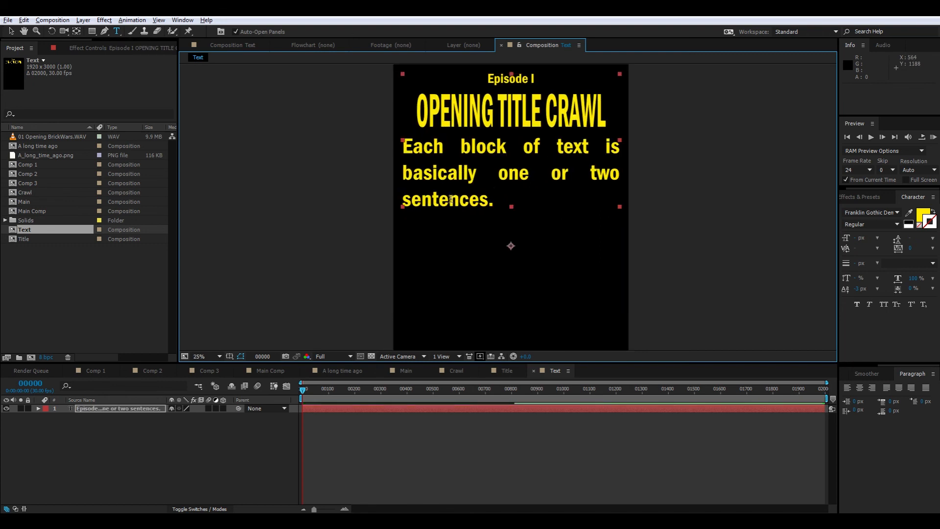
- Add a second paragraph after a blank line, reading "This is the next sentence."
triple_click(484, 201)
left_click(497, 175)
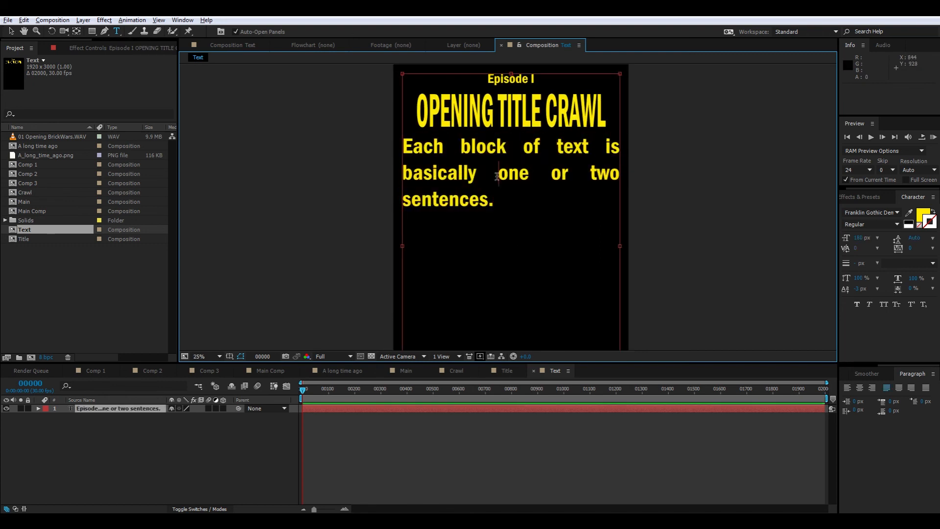
left_click(491, 204)
key("Return")
key("Return")
type("E")
key("BackSpace")
type("This is the ")
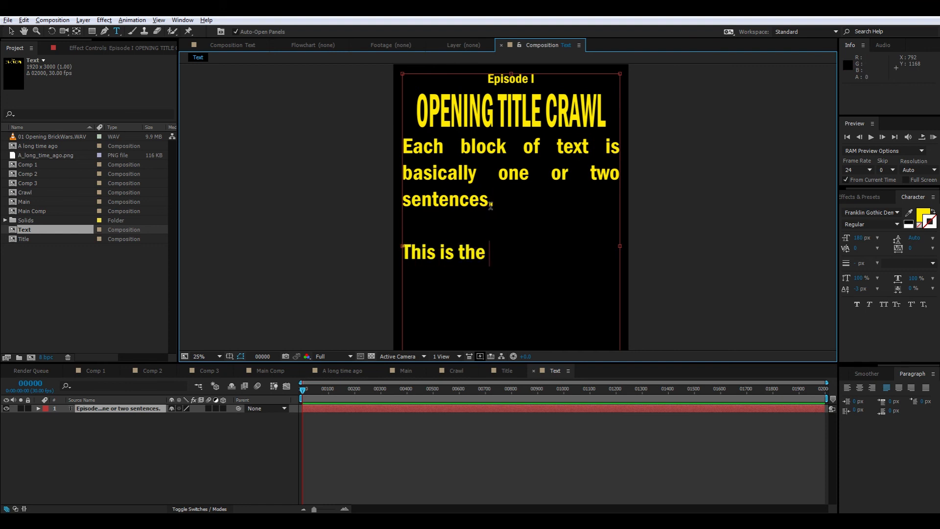
type("next sentence.")
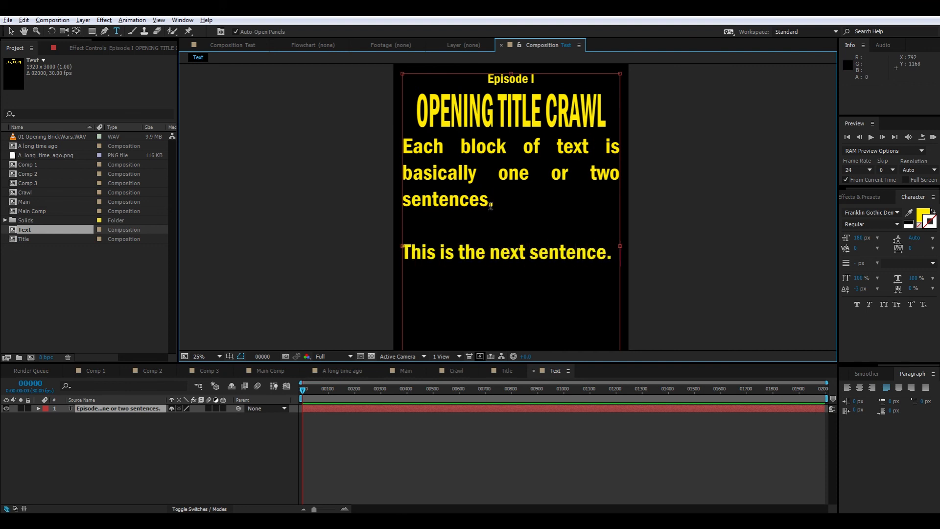
key("Return")
type("TLo")
key("BackSpace")
key("BackSpace")
key("BackSpace")
key("BackSpace")
key("Return")
type("SOmet")
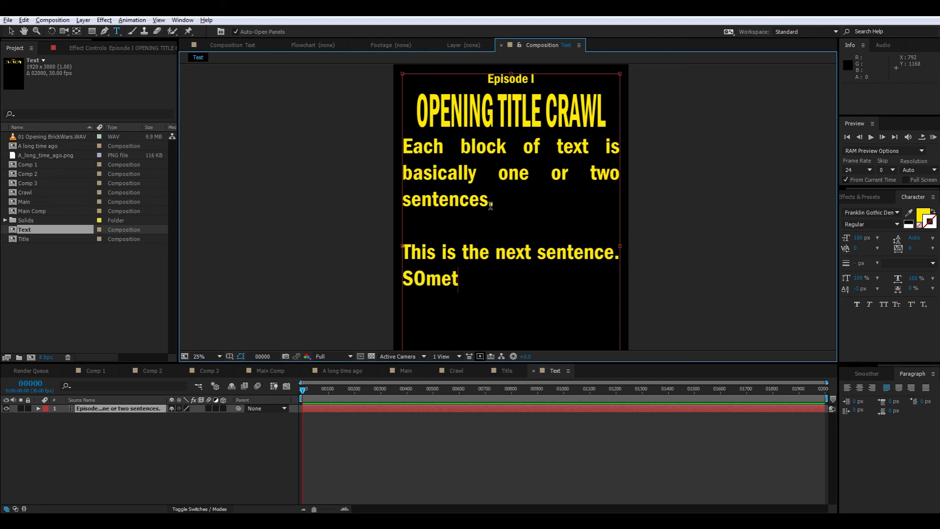
type("hin")
key("BackSpace")
key("BackSpace")
key("BackSpace")
key("BackSpace")
key("BackSpace")
key("BackSpace")
key("BackSpace")
key("BackSpace")
key("BackSpace")
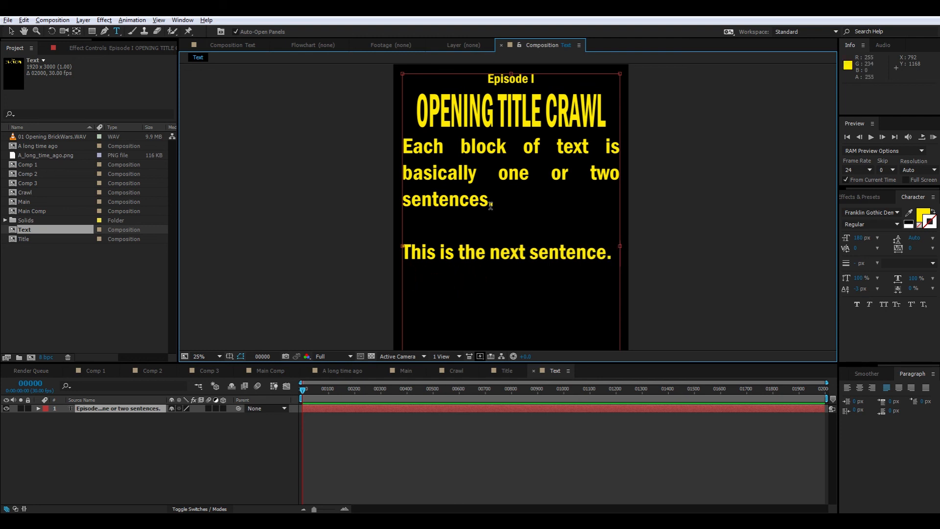
- Continue the second paragraph with "Something about Rebels and the Evil Empire."
key("Return")
type("Something a bout Reb")
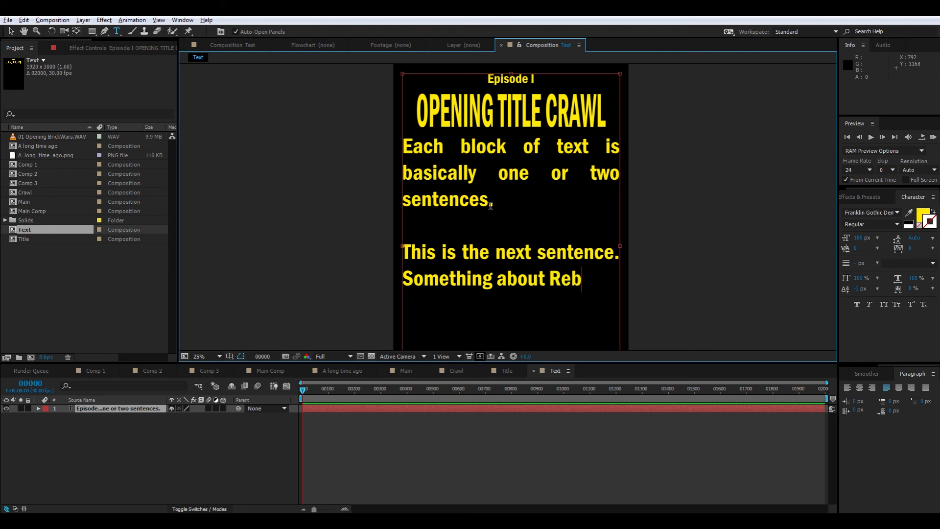
type("els and ")
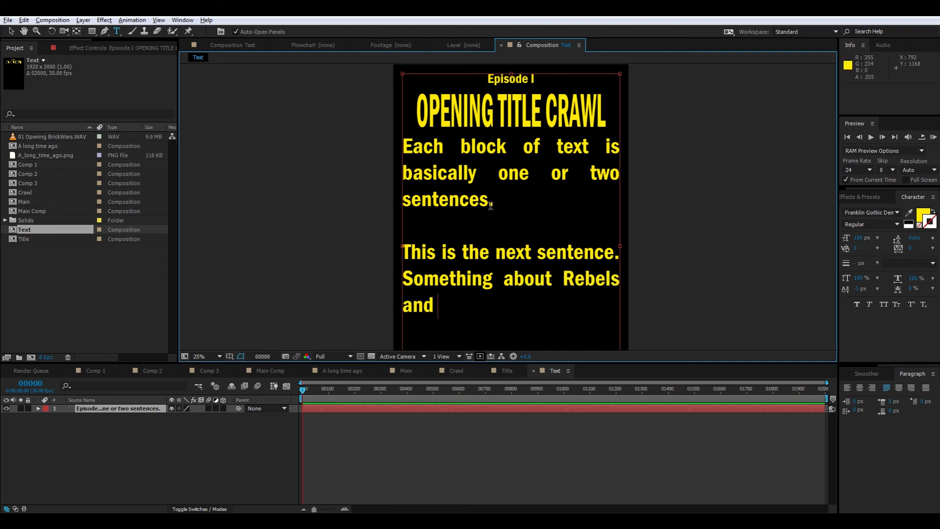
type("the Evil E")
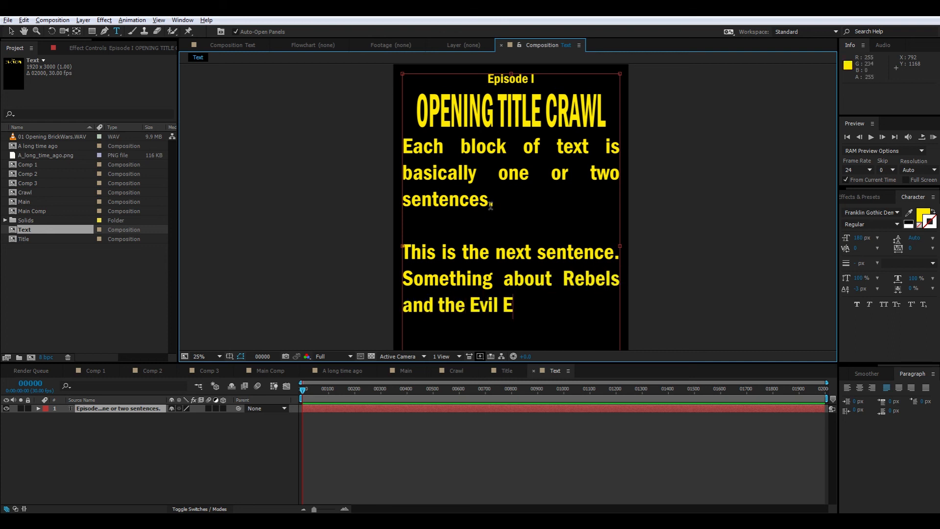
type("mpire")
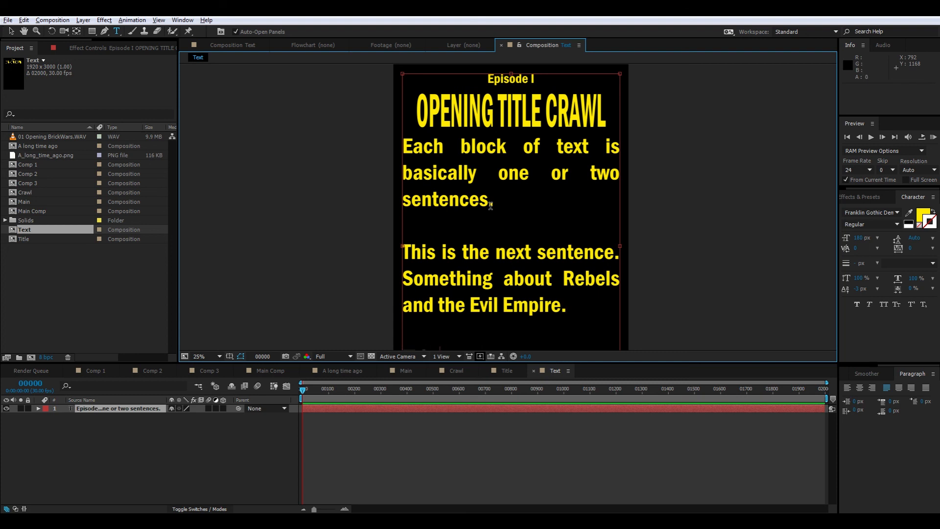
type(".")
- Add a third paragraph after a blank line, reading "This is the last sentence. Who will save us all....", and finish editing the text
key("Return")
key("Return")
type("This is the last")
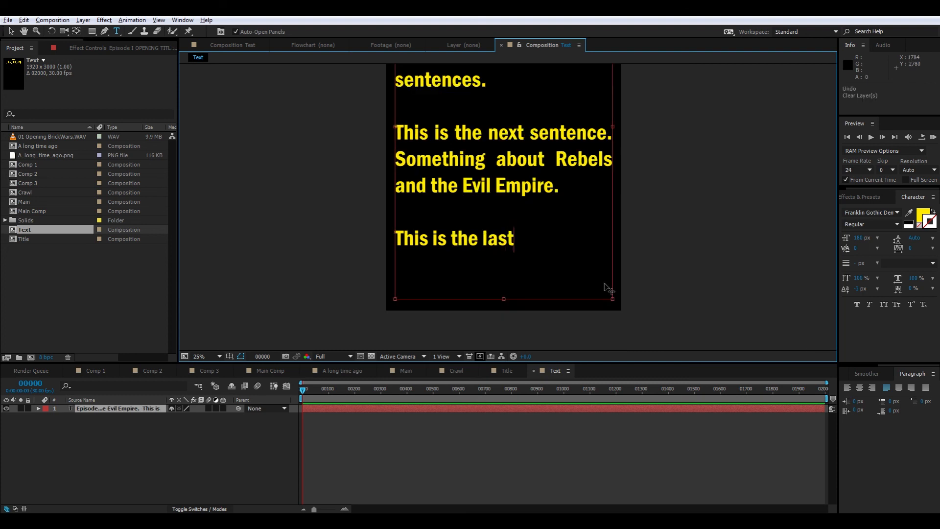
type(" sentence. Who ")
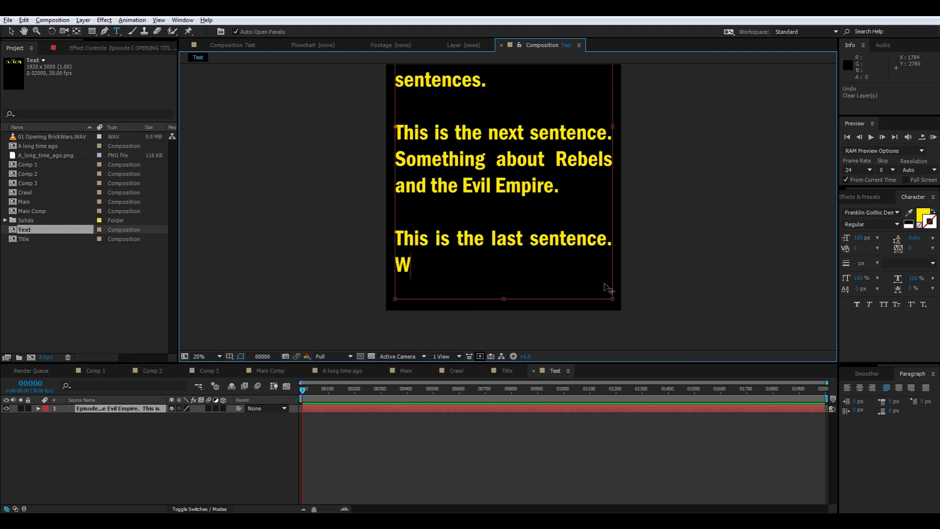
type("will save us a")
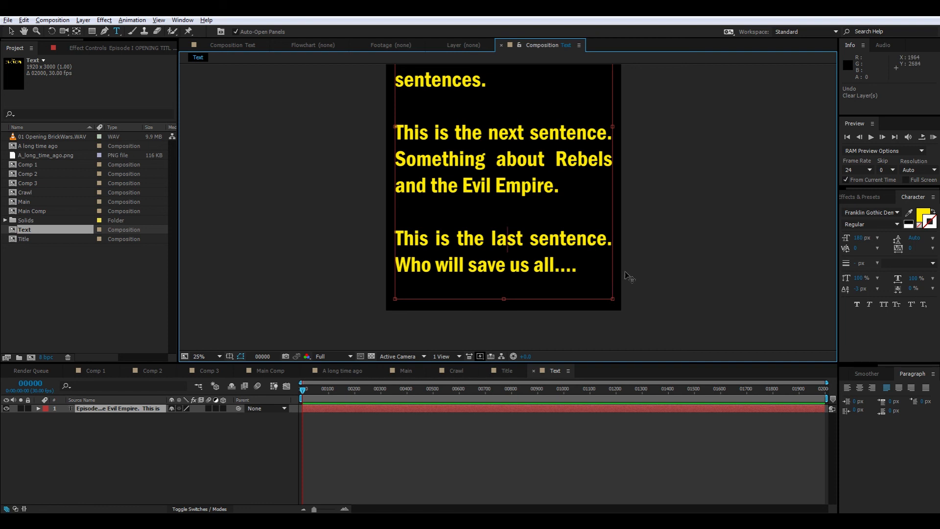
key("Escape")
scroll(671, 235, "up", 6)
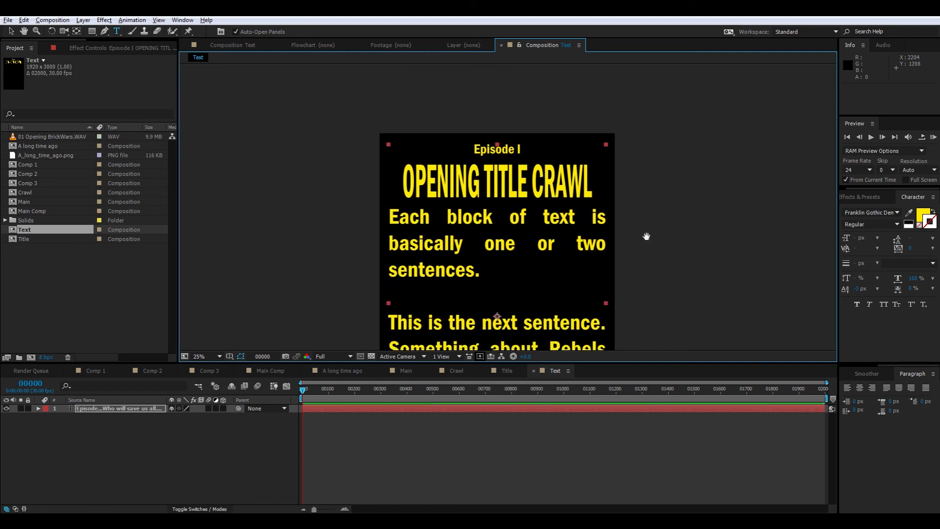
scroll(646, 235, "down", 4)
scroll(632, 235, "down", 4)
scroll(676, 196, "up", 3)
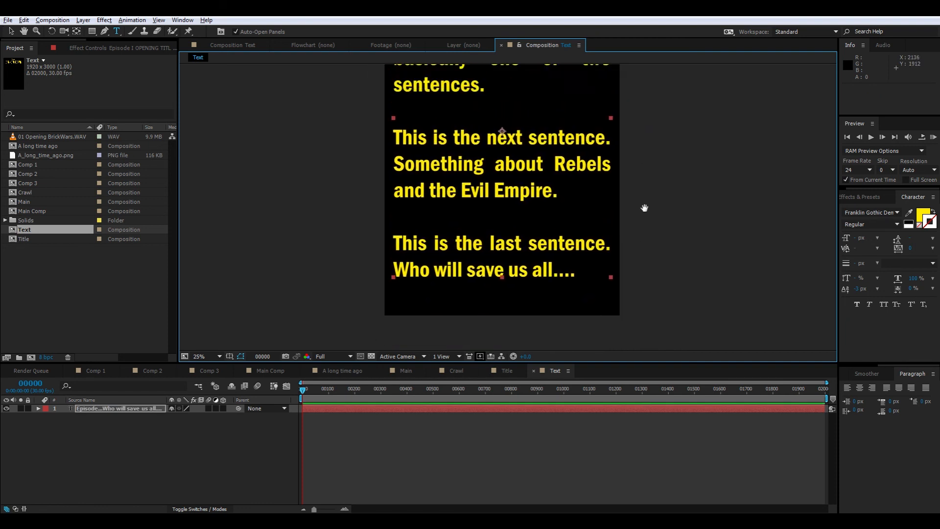
- Place the Text composition as a layer below the Title layer in the Crawl composition
left_click(505, 374)
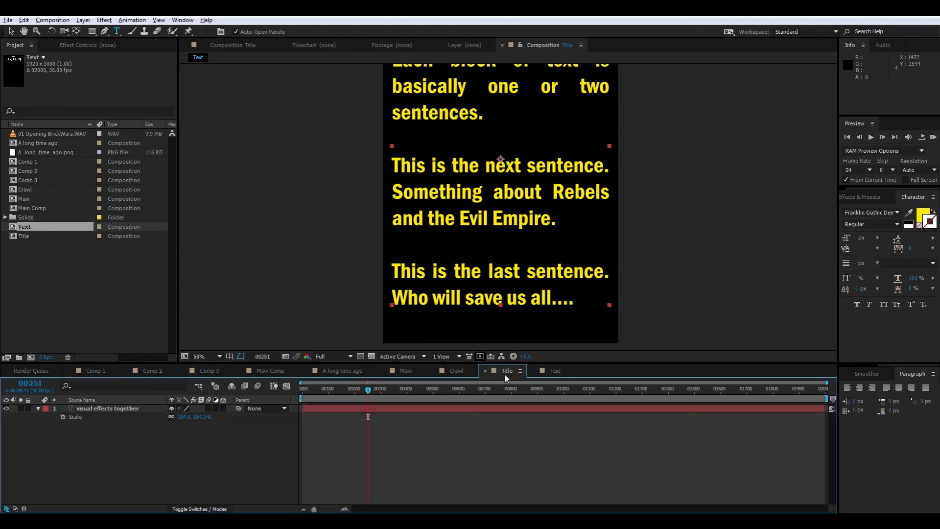
left_click(335, 406)
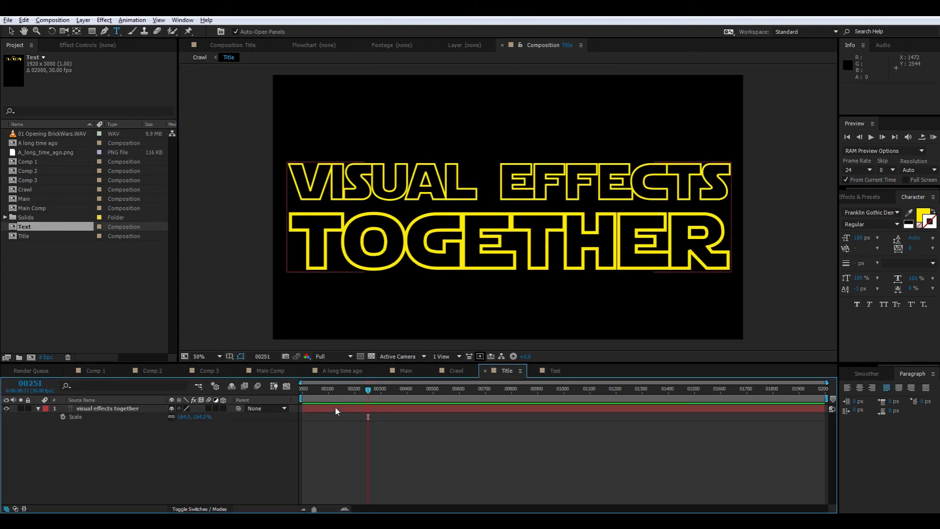
left_click(457, 370)
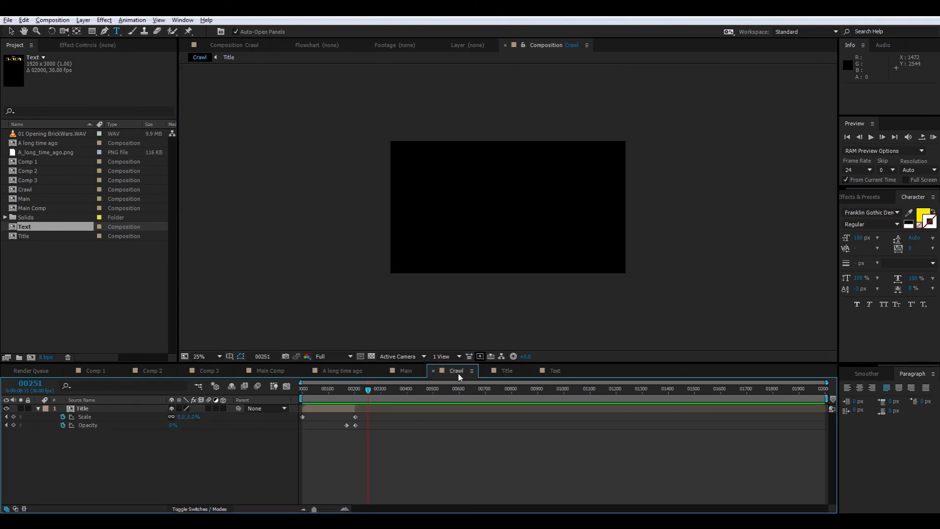
left_click(356, 388)
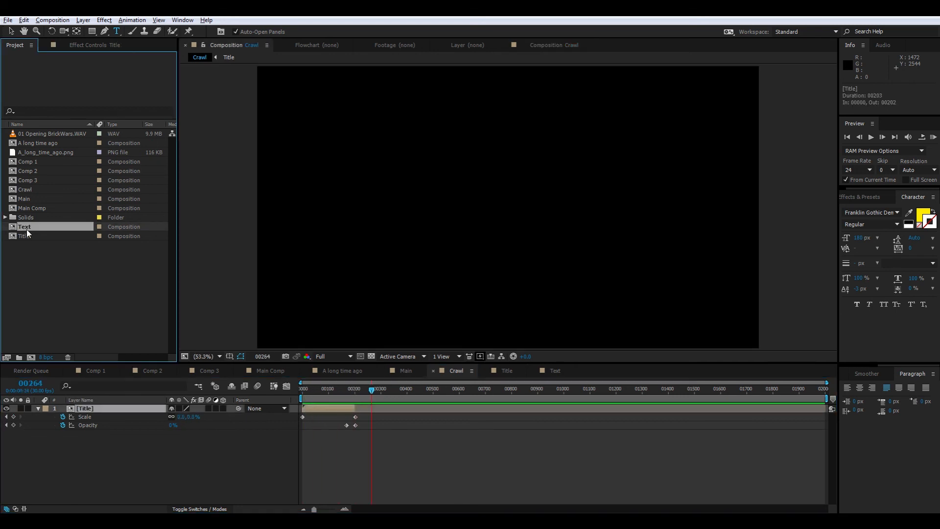
left_click_drag(27, 226, 98, 433)
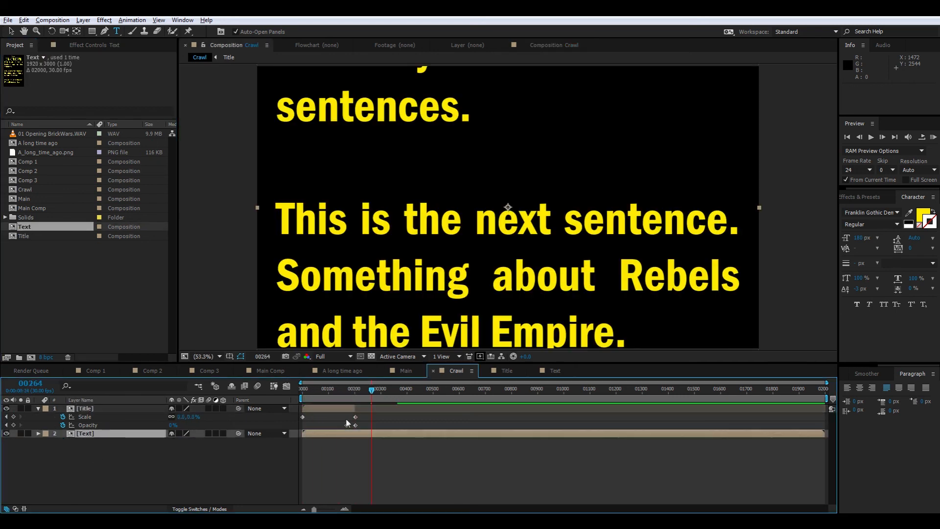
scroll(393, 324, "down", 1)
scroll(396, 325, "down", 4)
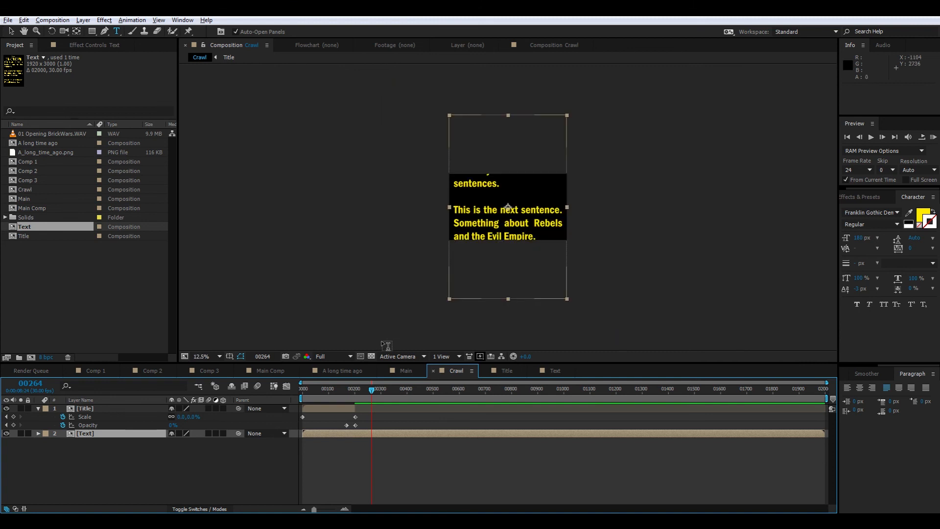
- Shift the Text layer in time to start at frame 249 and move the current time to frame 255
left_click_drag(312, 433, 371, 435)
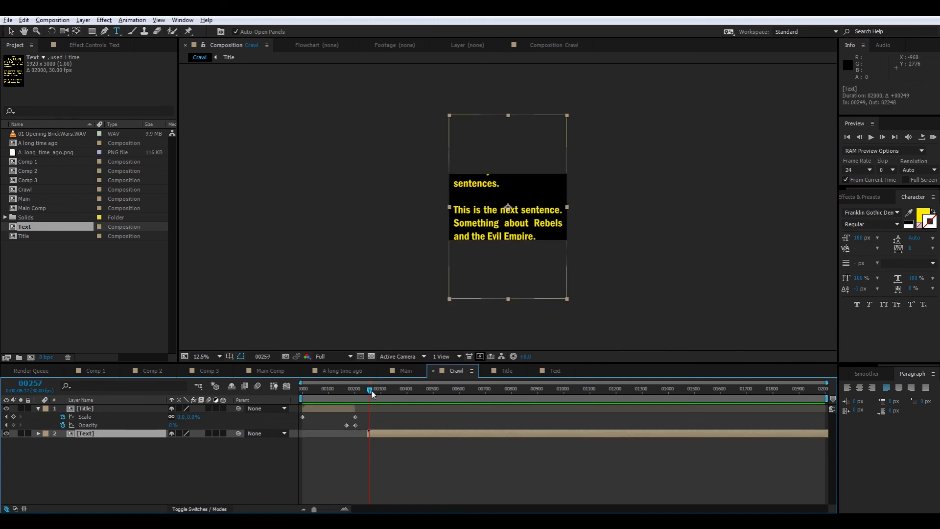
mouse_move(372, 394)
left_mouse_down()
mouse_move(362, 395)
mouse_move(372, 401)
left_mouse_up()
scroll(406, 290, "up", 2)
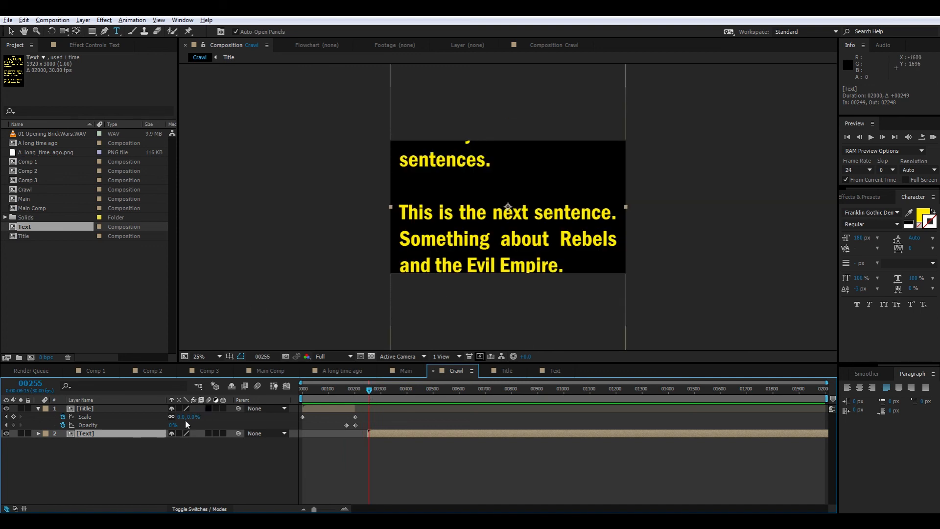
- Make the Text layer 3D and tilt it back to an X orientation of about 295°
left_click(223, 434)
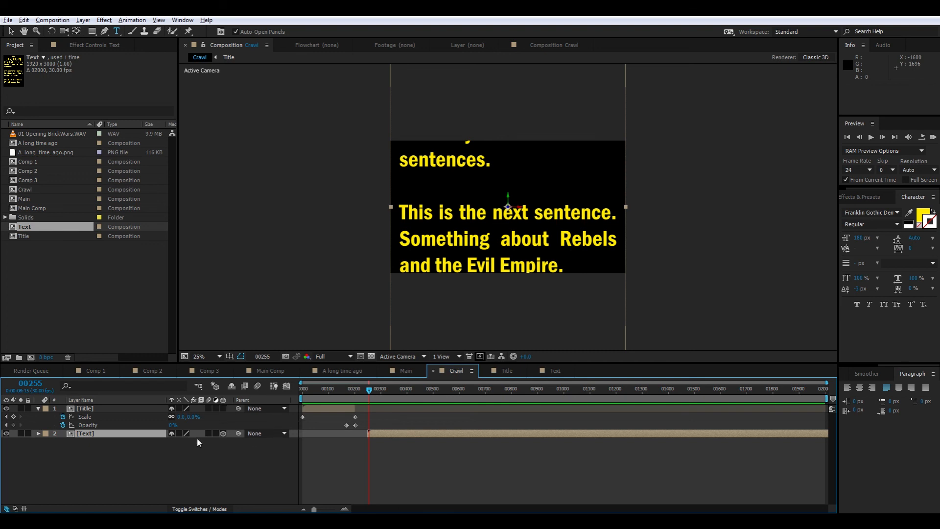
key("r")
left_click_drag(200, 444, 148, 453)
key("ctrl+z")
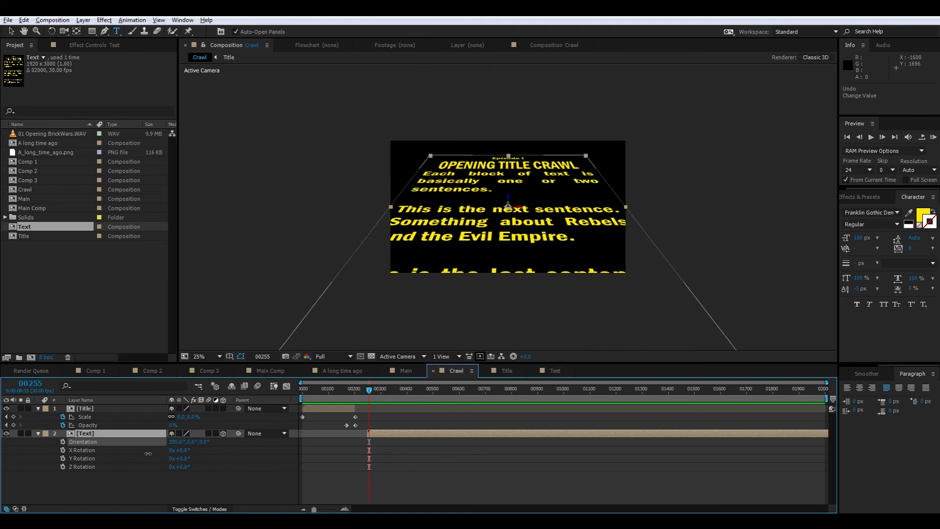
- Lower the tilted Text layer slightly and bring it closer, to a position of about 960, 580, -963
key("w")
key("p")
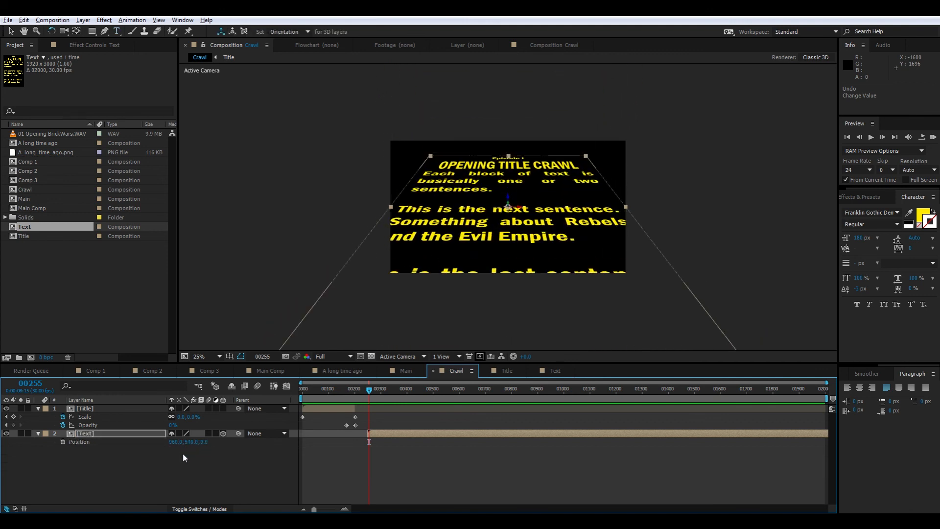
left_click_drag(190, 445, 227, 468)
- Try to slide the Text layer along its own Y axis in the camera view, and undo the move
scroll(510, 212, "up", 2)
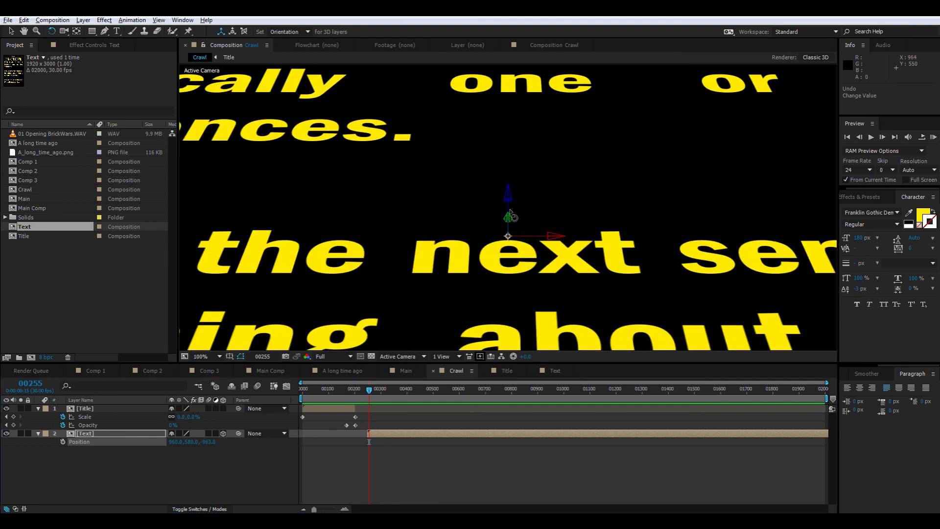
key("v")
left_click_drag(510, 224, 508, 183)
key("ctrl+z")
key("comma")
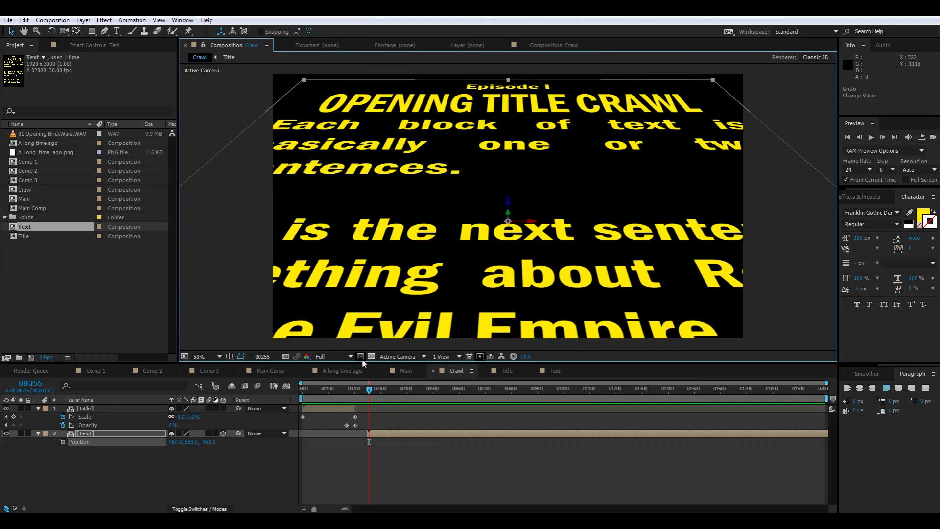
- Show the composition in Custom View 1 and slide the Text layer along its own Y axis to about 960, 786, -1405
left_click(401, 356)
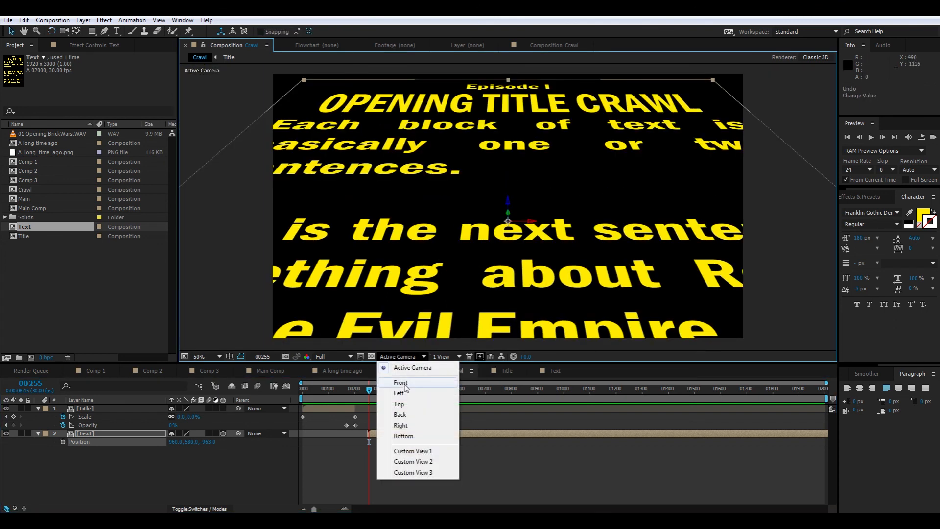
left_click(410, 450)
key("comma")
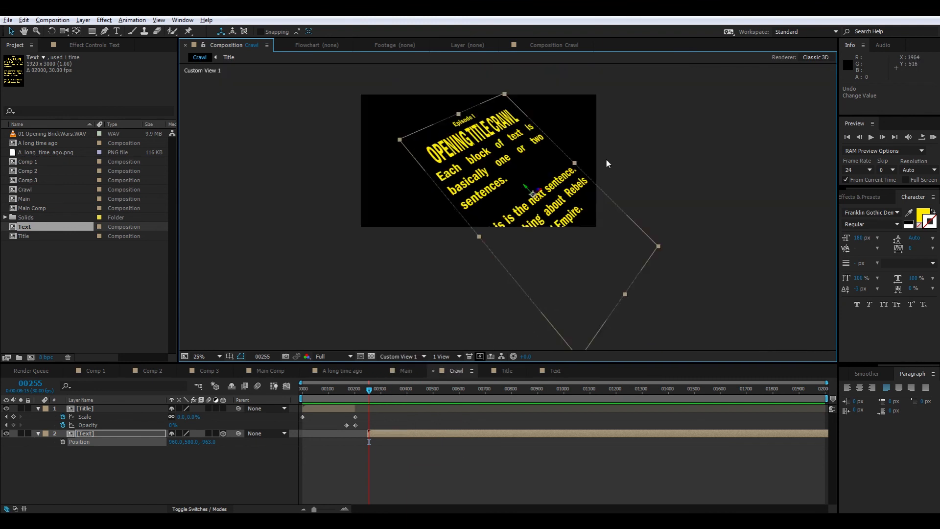
left_click_drag(522, 227, 601, 234)
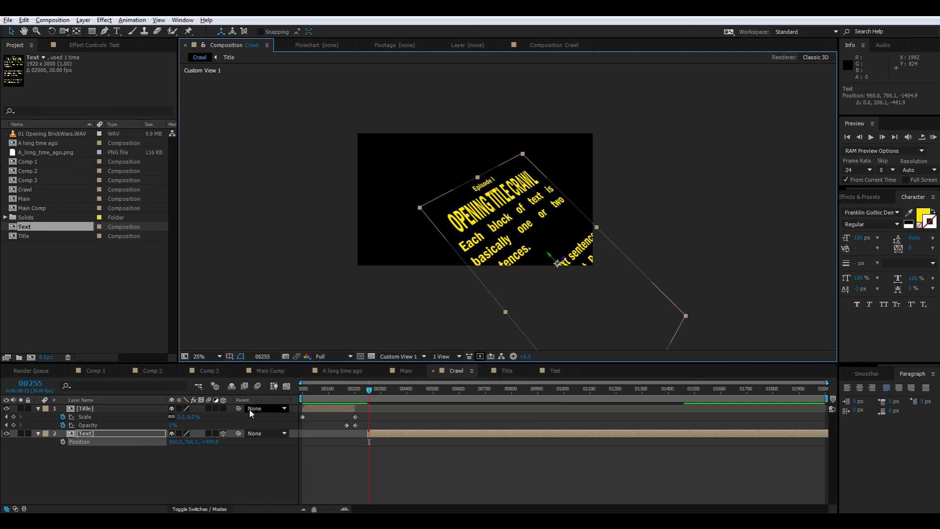
left_click(87, 444)
right_click(87, 445)
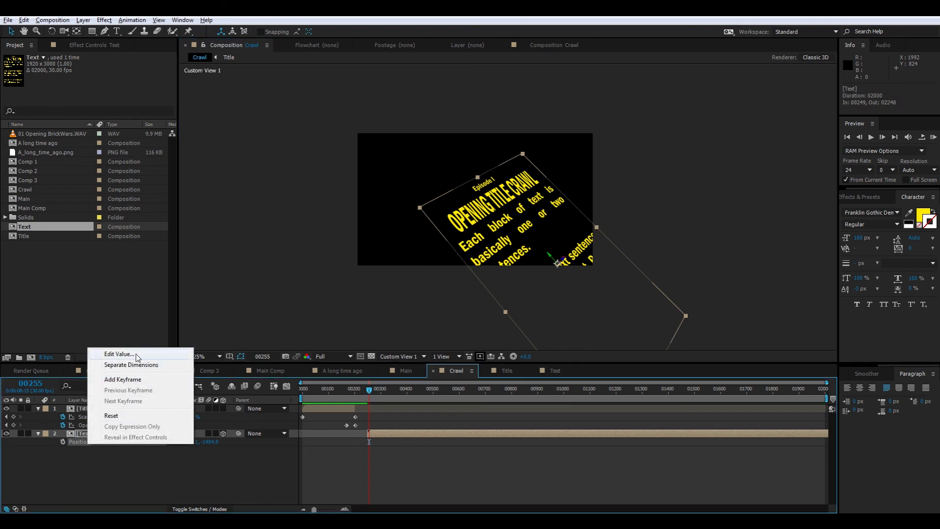
left_click(190, 460)
left_click(97, 443)
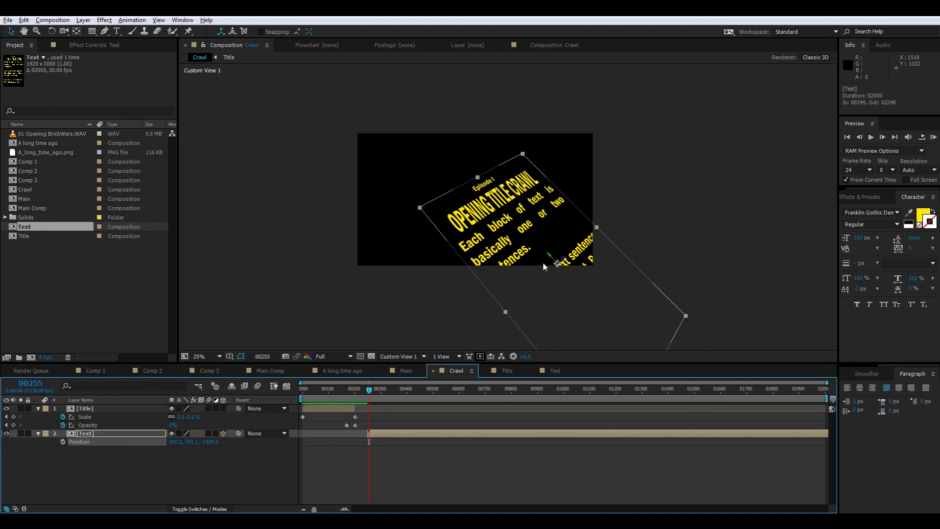
- Slide the Text layer up and back down its tilted plane to about 960, 672, -1160, and return to the Active Camera view
left_click_drag(547, 254, 458, 166)
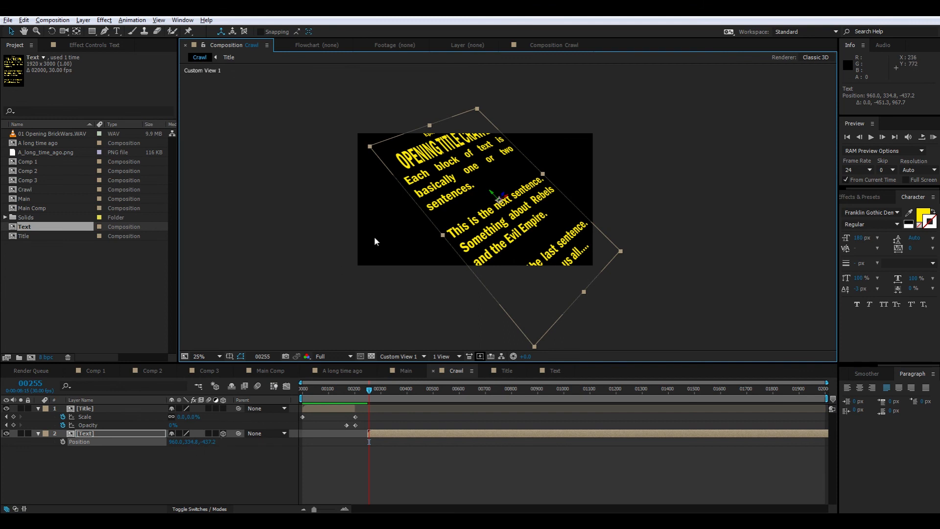
left_click_drag(491, 192, 559, 267)
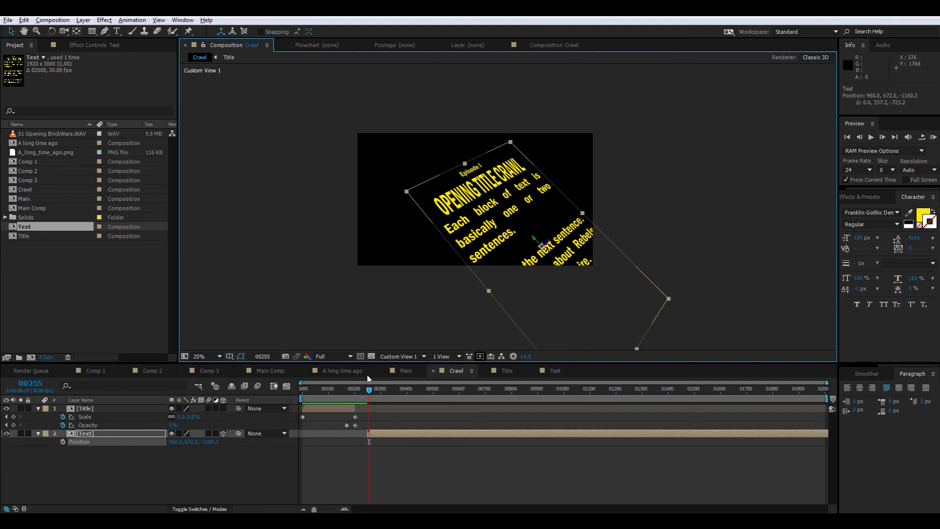
left_click(400, 356)
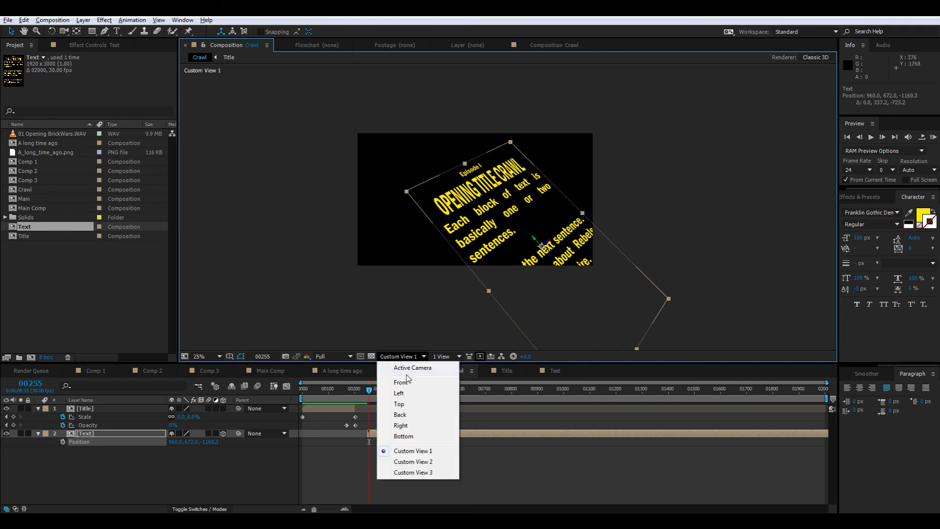
left_click(410, 367)
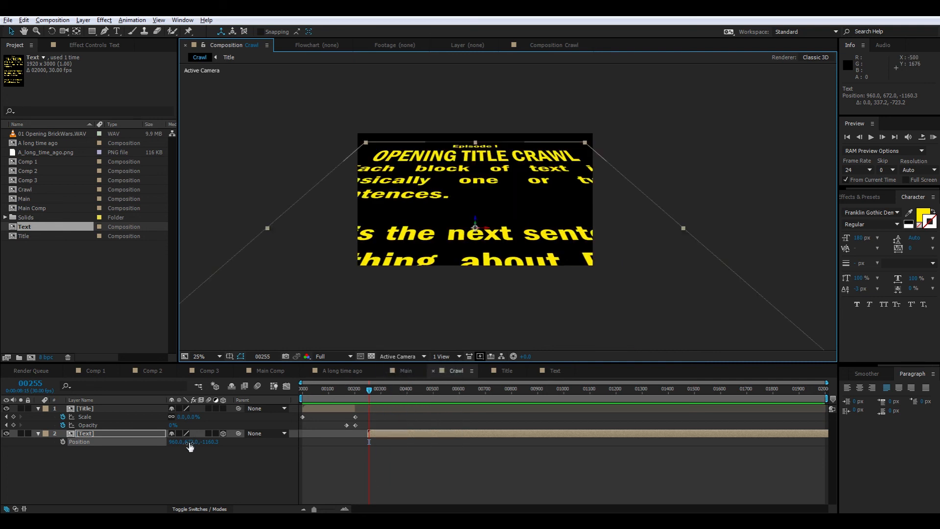
- Reset the Text layer's X orientation to 0°
key("r")
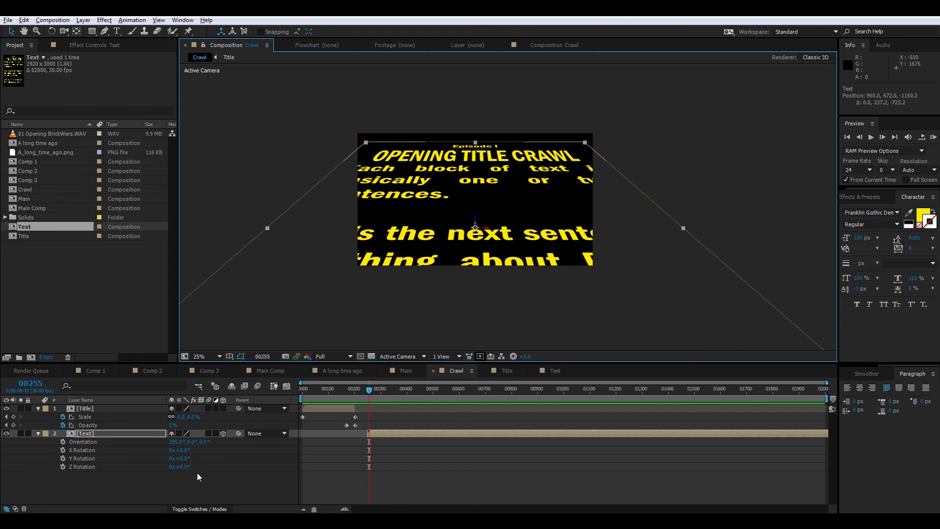
left_click(179, 442)
type("0")
key("Return")
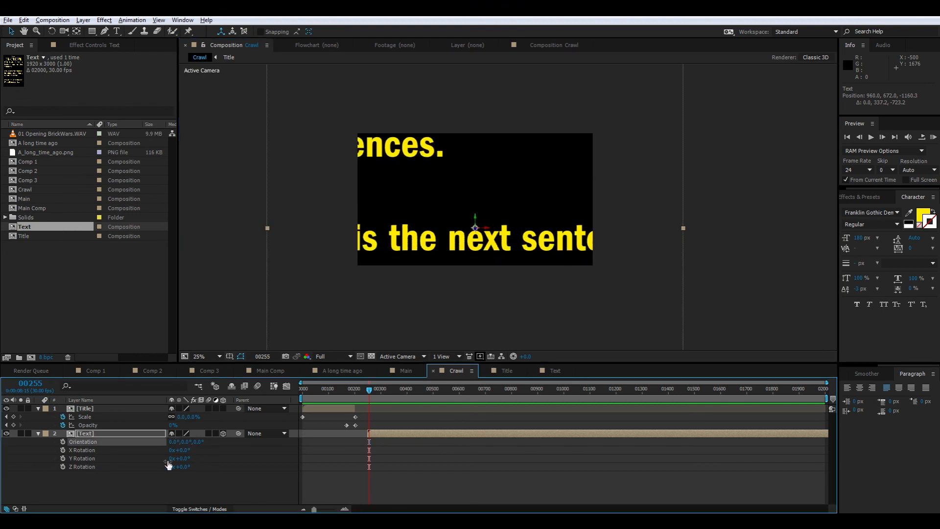
- Collapse the Text layer's properties and add a one-node camera with the default settings to the Crawl composition
left_click(21, 419)
left_click(38, 433)
right_click(53, 469)
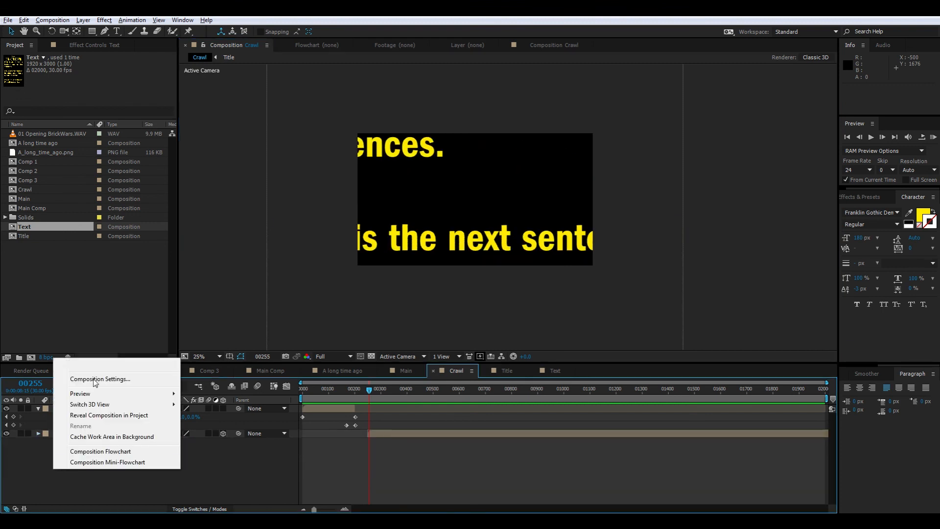
mouse_move(98, 364)
left_click(237, 412)
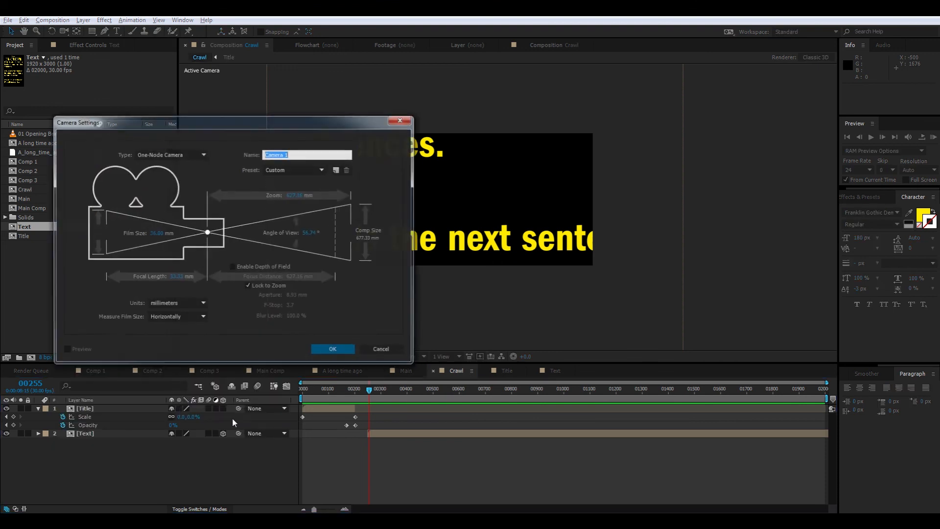
left_click(346, 351)
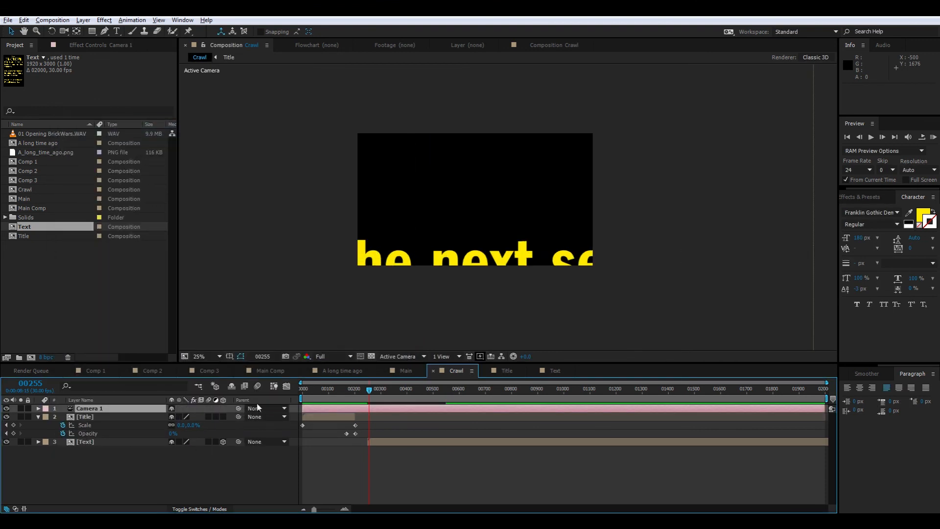
- Tilt the camera about its X axis and set its position to about 960, 106, -1631.8
key("r")
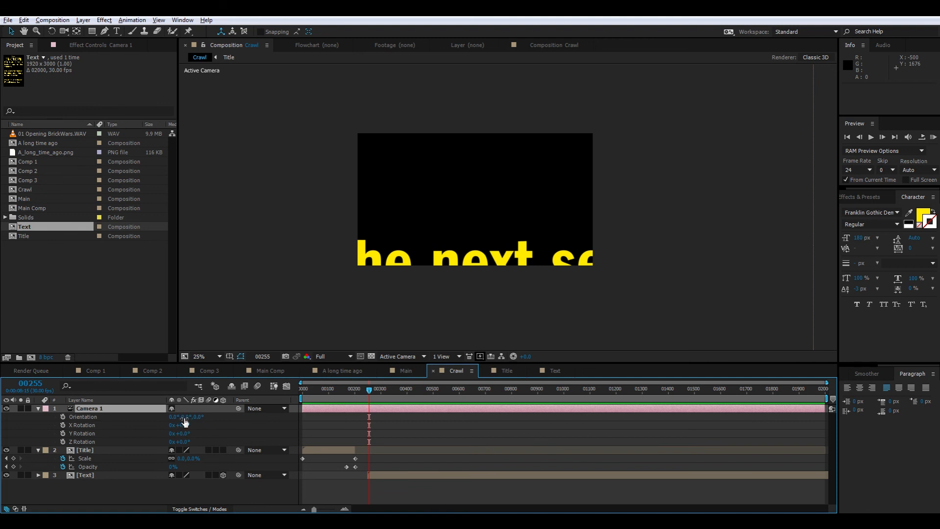
left_click_drag(174, 417, 275, 413)
key("p")
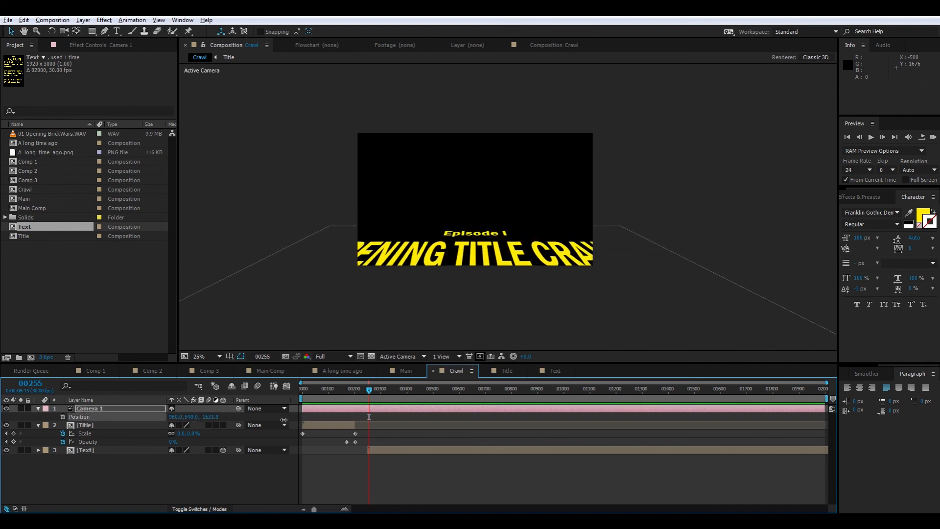
left_click_drag(185, 421, 133, 456)
left_click_drag(275, 462, 225, 462)
left_click_drag(368, 417, 206, 471)
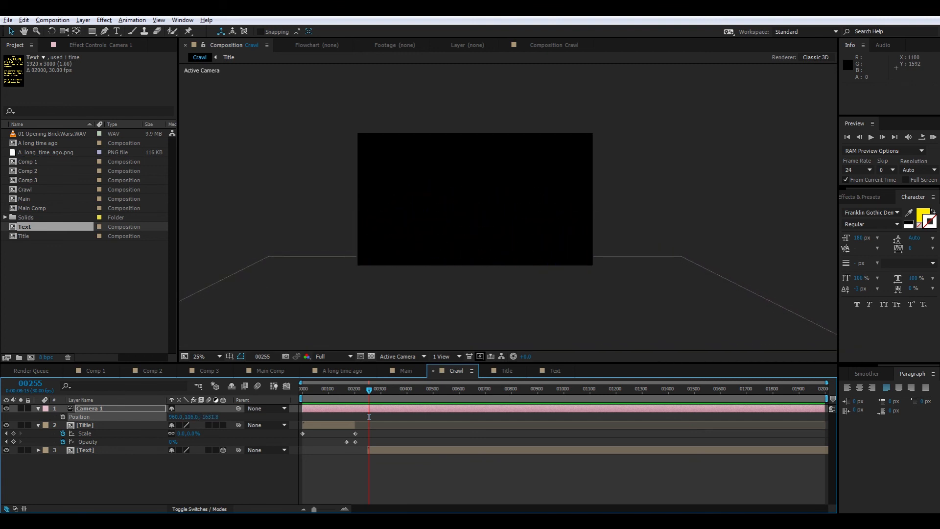
- Animate the camera's position with a keyframe at frame 249 and a second one at frame 1203 with Y at about 6070
left_click(367, 390)
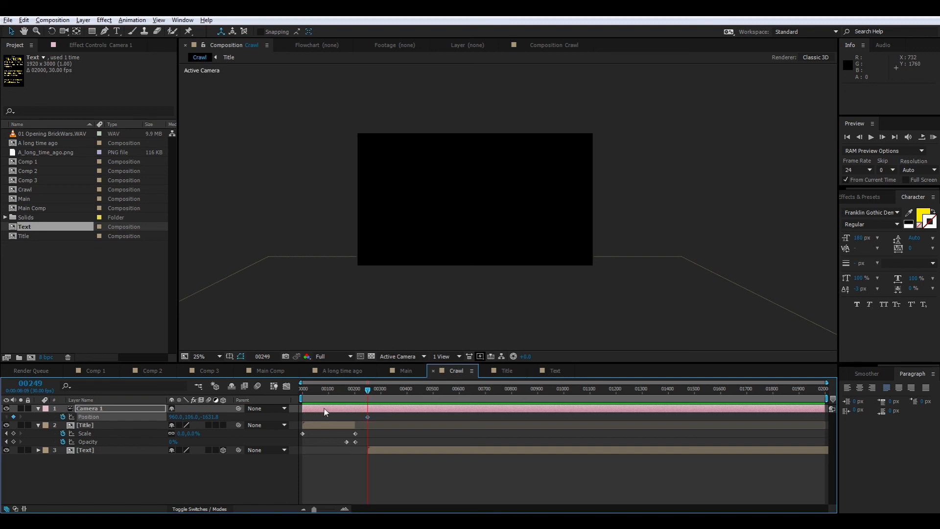
left_click_drag(370, 397, 564, 400)
left_click_drag(674, 404, 617, 416)
left_click_drag(200, 412, 300, 417)
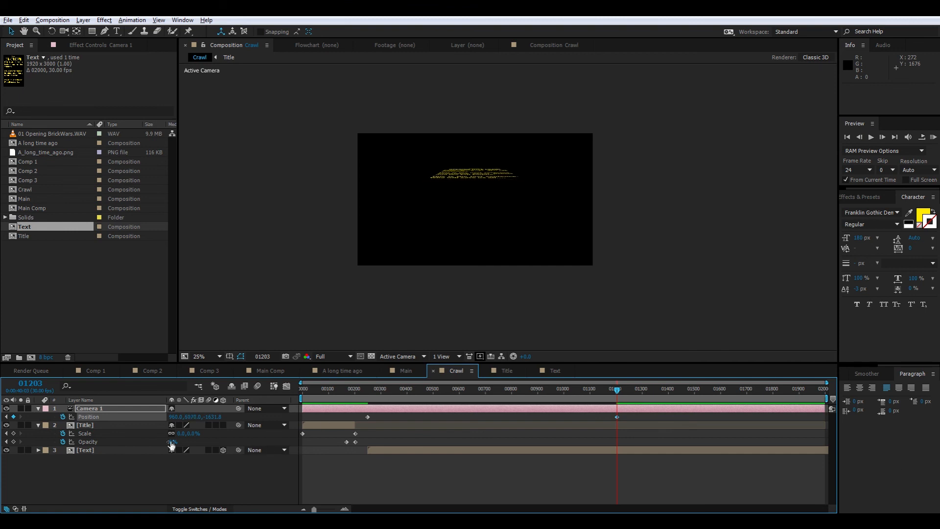
- Fade out the Text layer with opacity keyframes of 100% at frame 1168 and 0% at frame 1203
left_click(95, 451)
key("t")
left_click(62, 458)
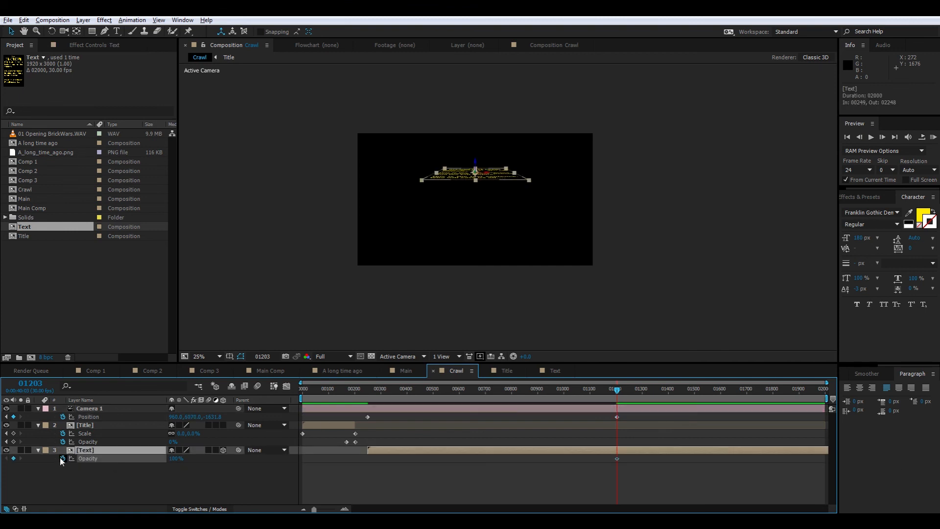
left_click_drag(174, 458, 127, 458)
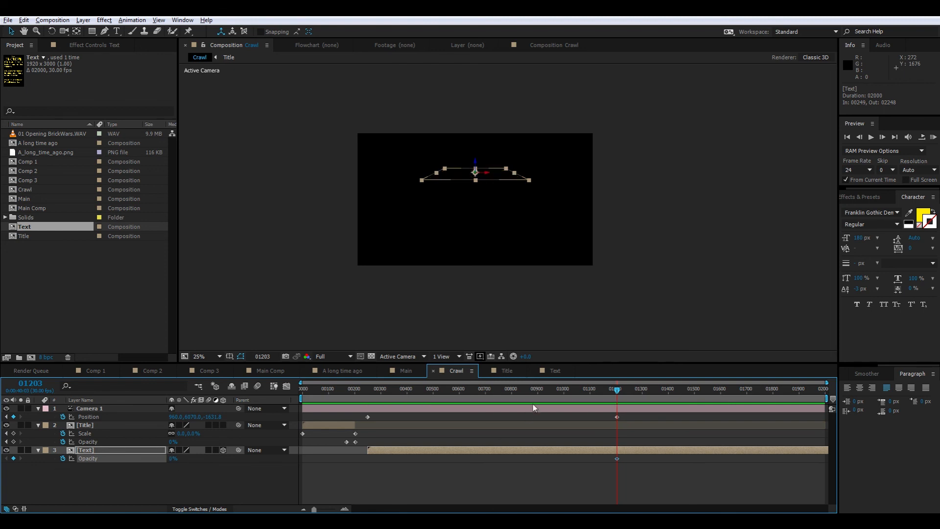
left_click_drag(619, 398, 598, 398)
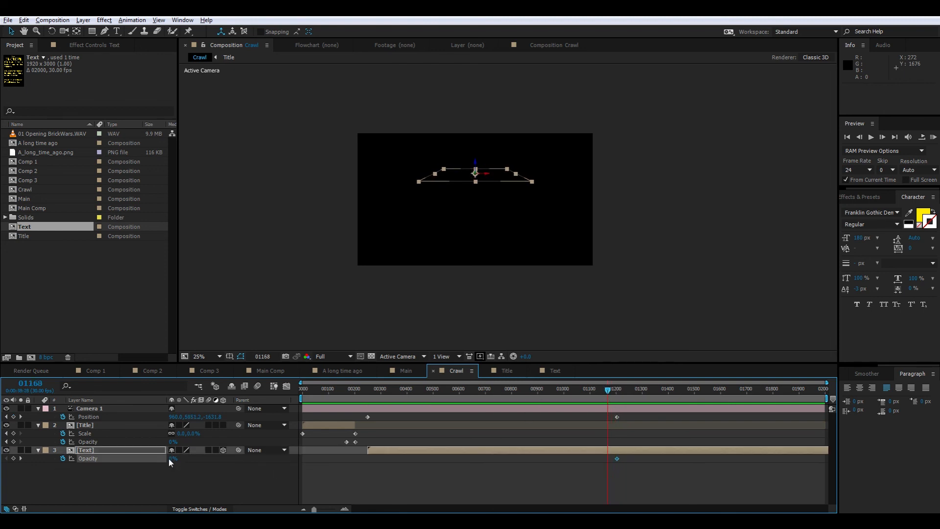
left_click_drag(168, 459, 210, 458)
left_click(418, 481)
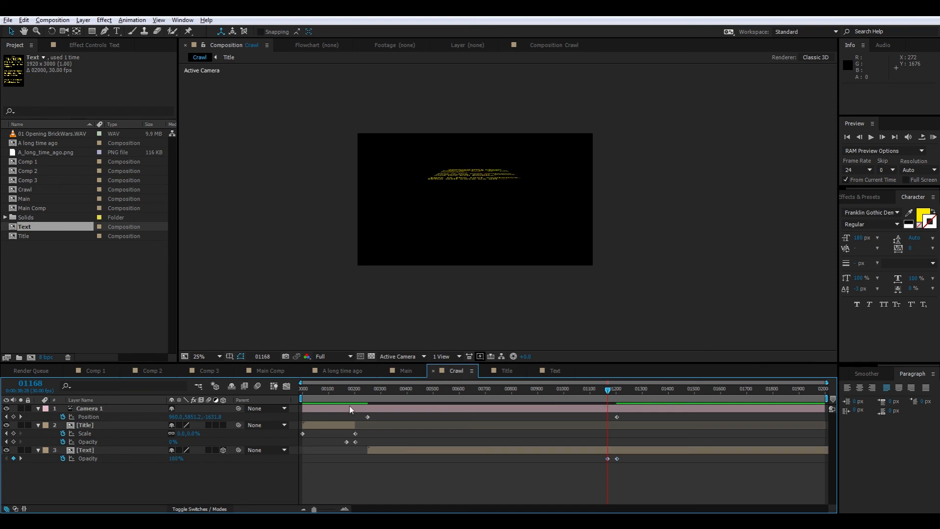
- Preview the crawl up to frame 512 and set the camera's X orientation to about 62°
left_click(304, 391)
left_click_drag(335, 401, 436, 434)
left_click(99, 409)
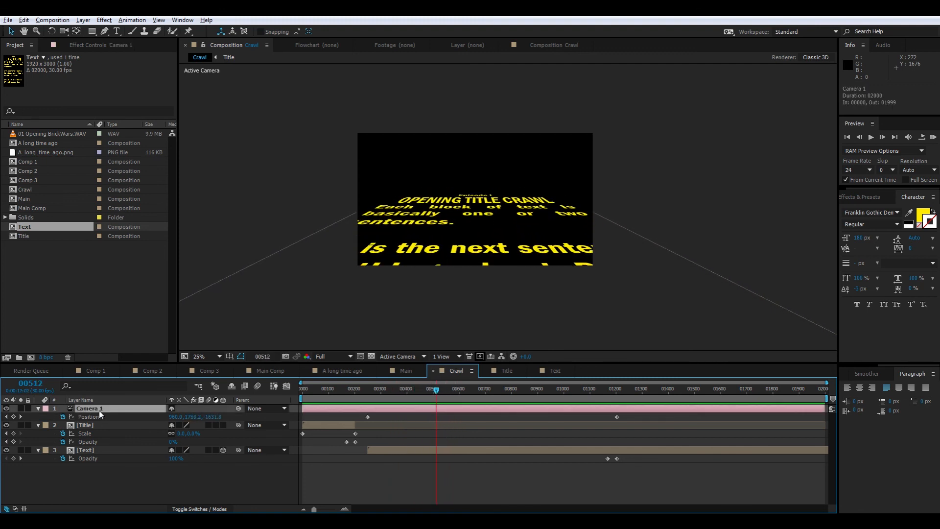
key("r")
left_click_drag(179, 417, 169, 420)
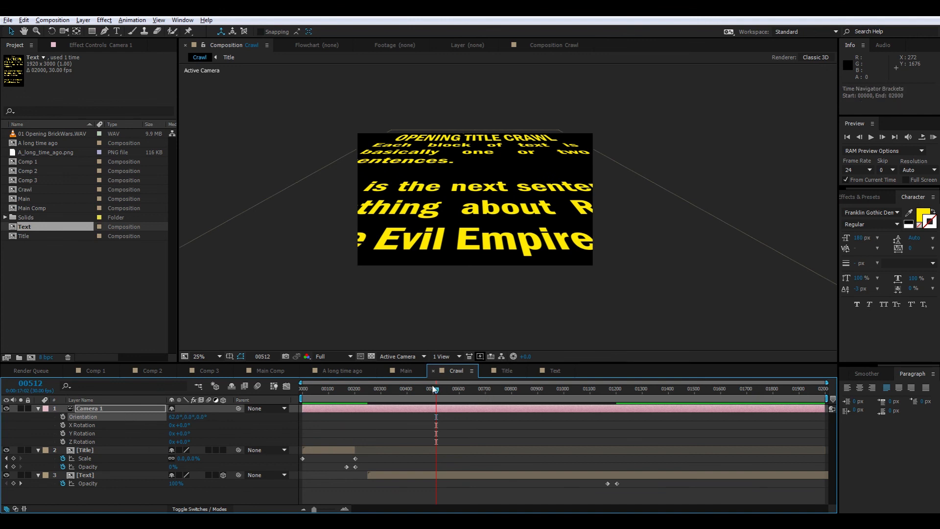
- Check the crawl's motion through frame 1203 and move both camera position keyframes back to a Z of about -1951.8
key("p")
key("space")
left_click_drag(356, 421, 629, 422)
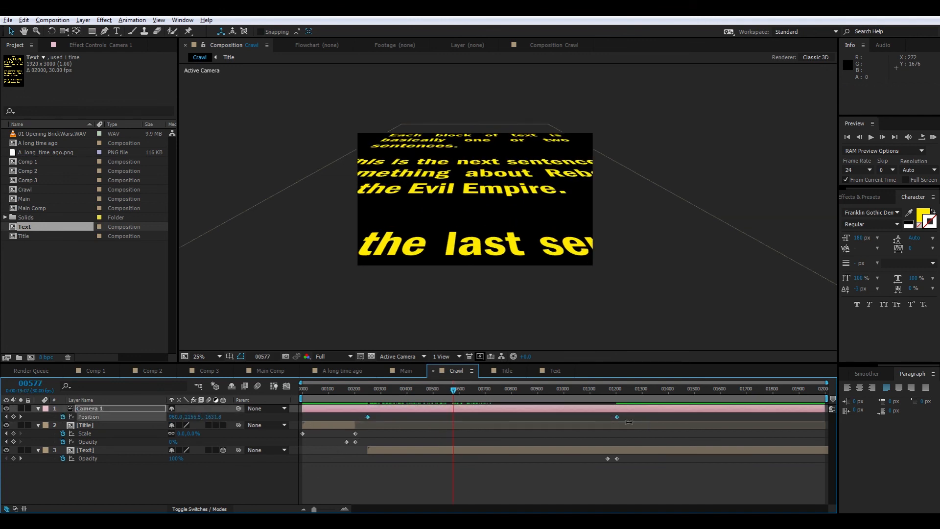
left_click_drag(448, 388, 349, 421)
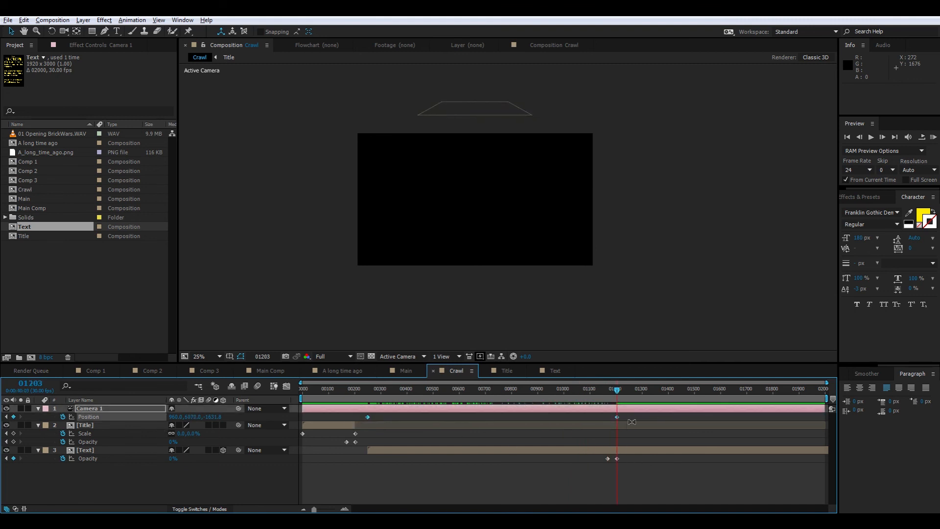
left_click_drag(215, 420, 70, 426)
- Set the camera's X orientation to about 68° while viewing frame 396, and show its position keyframes again
left_click_drag(618, 392, 406, 394)
key("r")
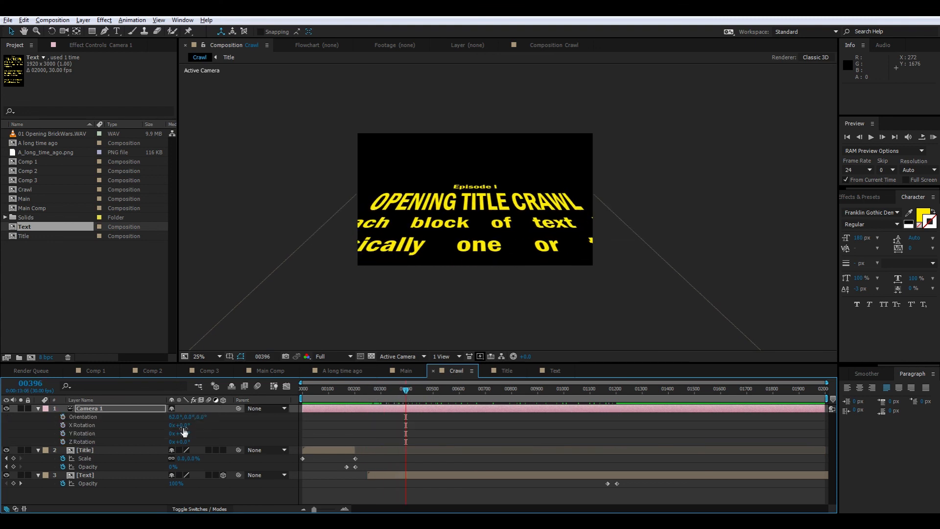
left_click_drag(180, 417, 179, 419)
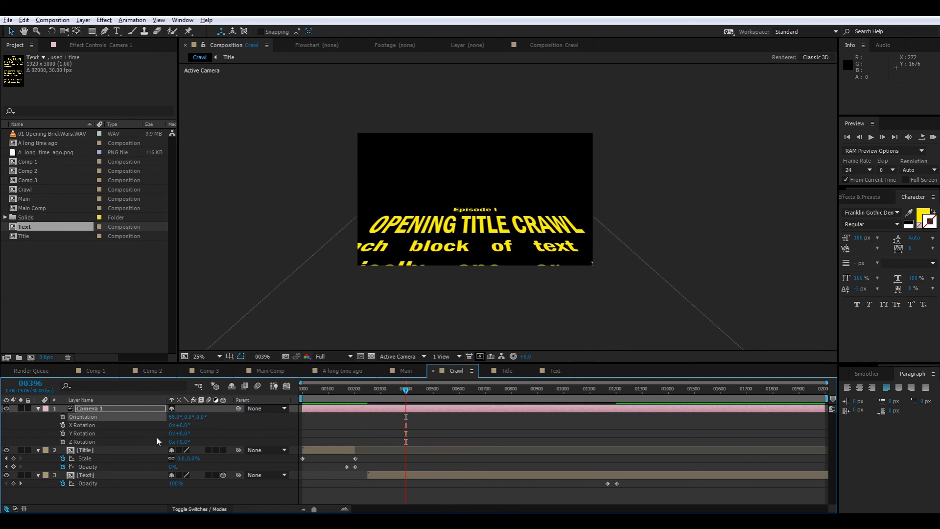
key("r")
key("p")
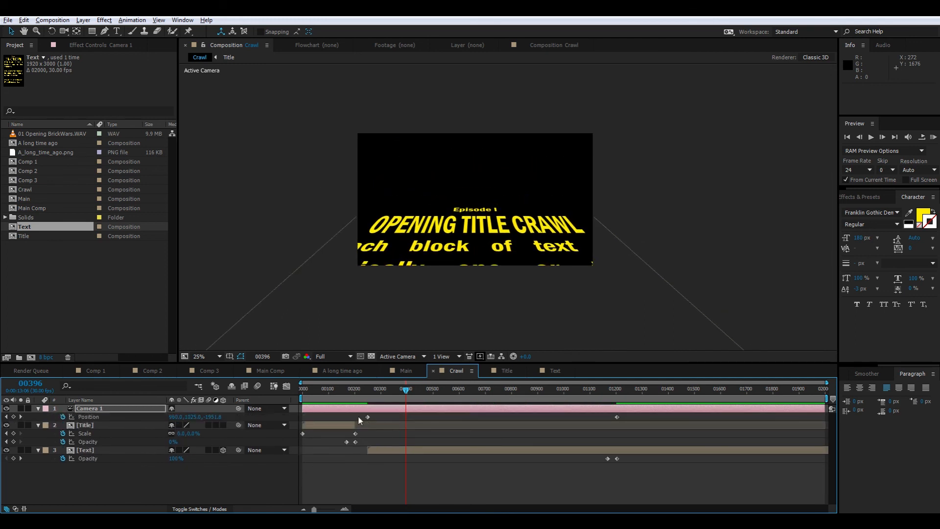
- Check the crawl text at the camera's last position keyframe at frame 1203 and scrub back to frame 605
left_click_drag(357, 415, 602, 420)
left_click(617, 389)
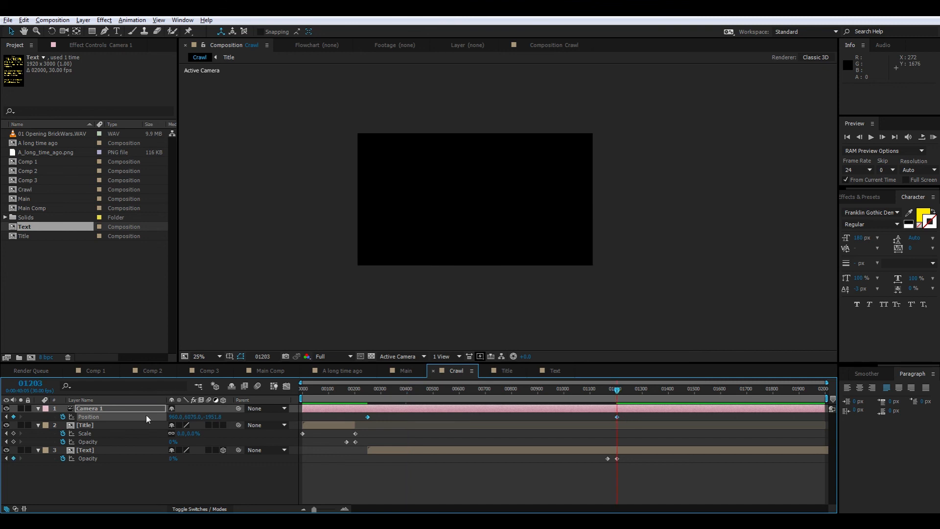
left_click_drag(600, 388, 461, 424)
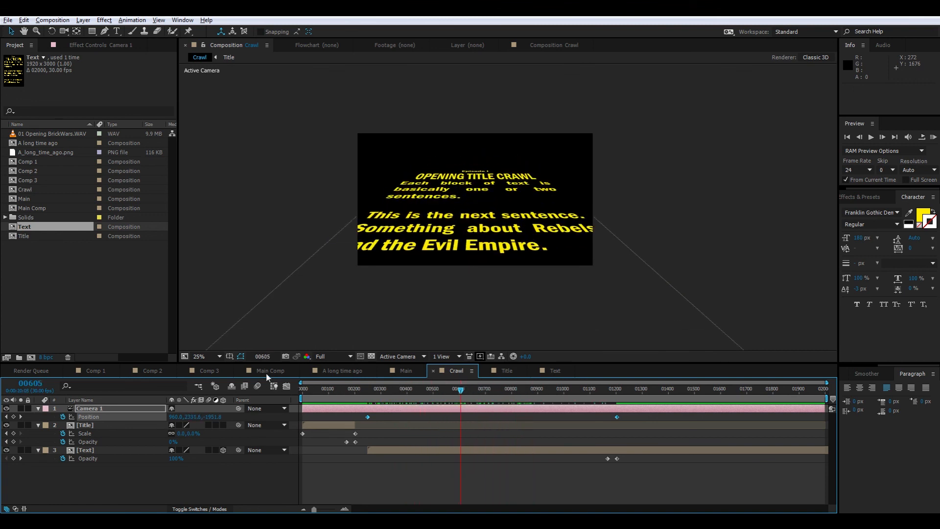
- Add the Crawl composition to Main beneath the A long time ago layer, starting at frame 174 where that layer ends
left_click(343, 370)
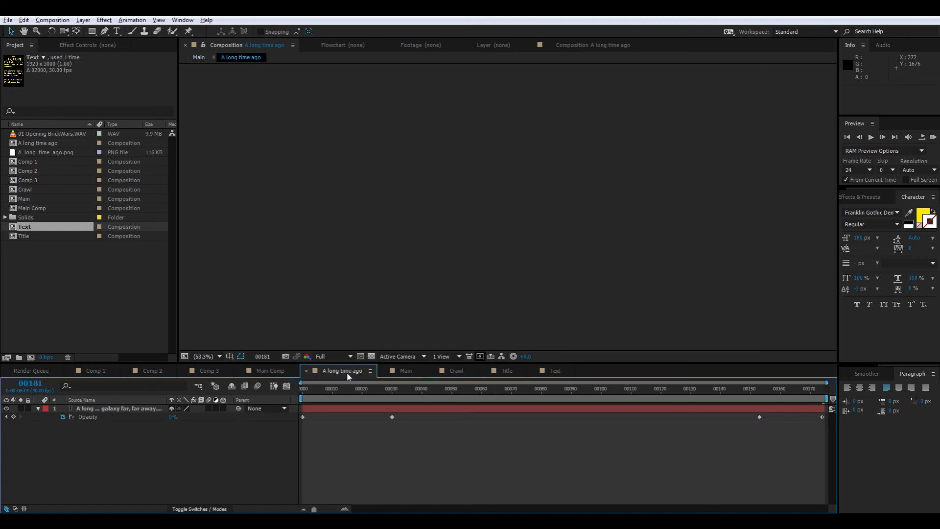
left_click(405, 370)
left_click_drag(372, 394, 376, 392)
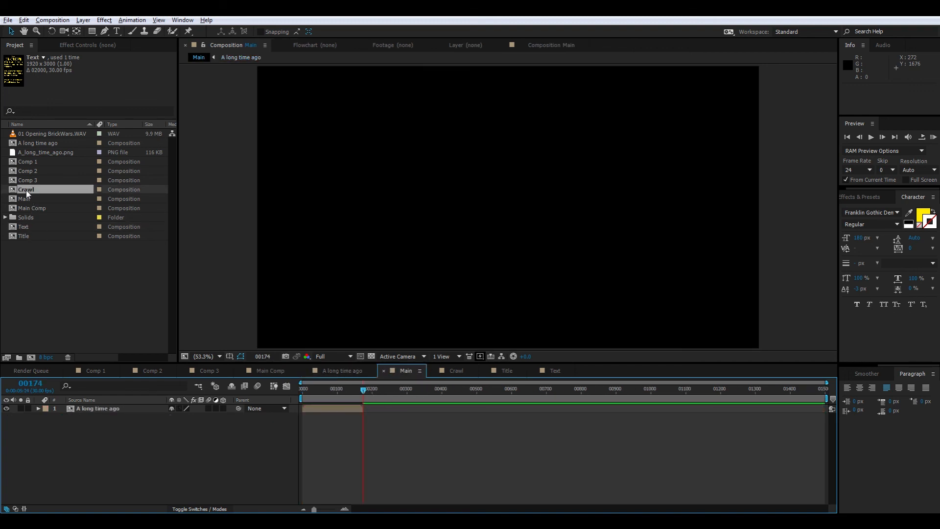
left_click_drag(25, 190, 377, 426)
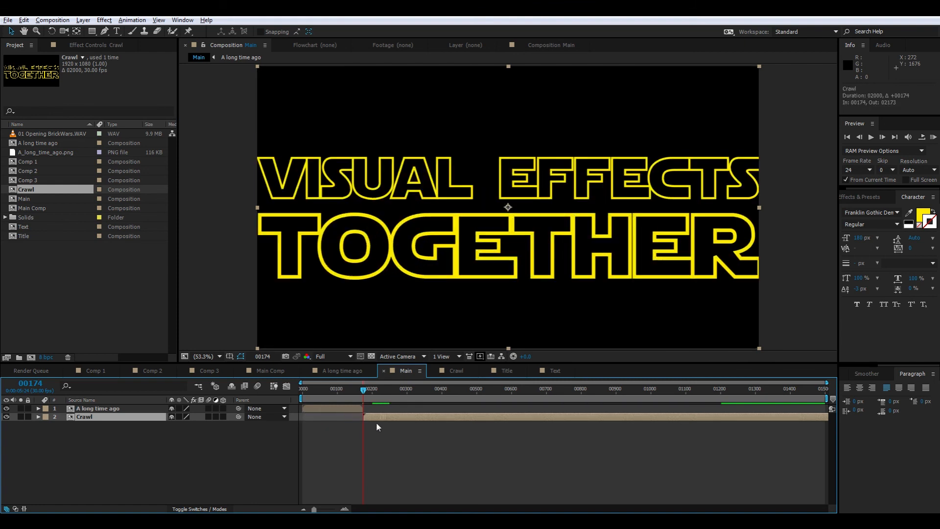
left_click(448, 463)
- Preview the Main composition from its first frame and scrub through the title and crawl to frame 662
key("Home")
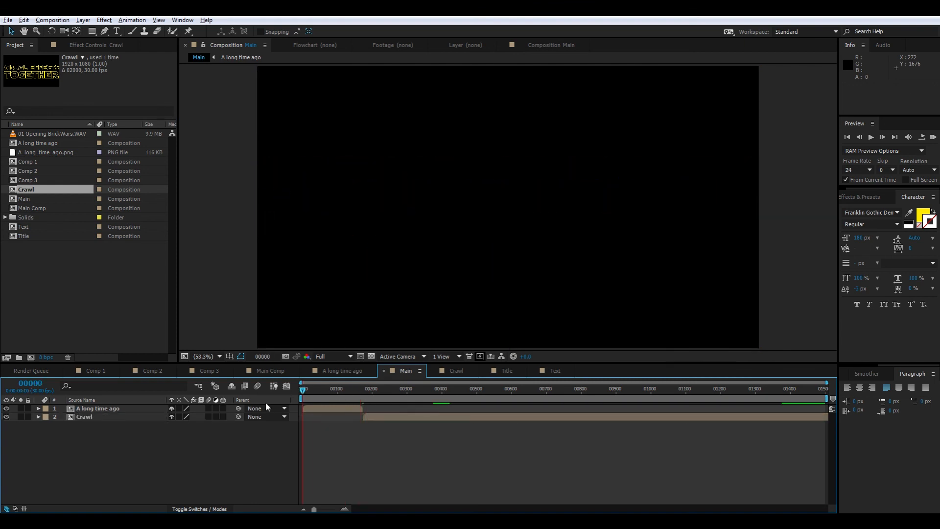
key("space")
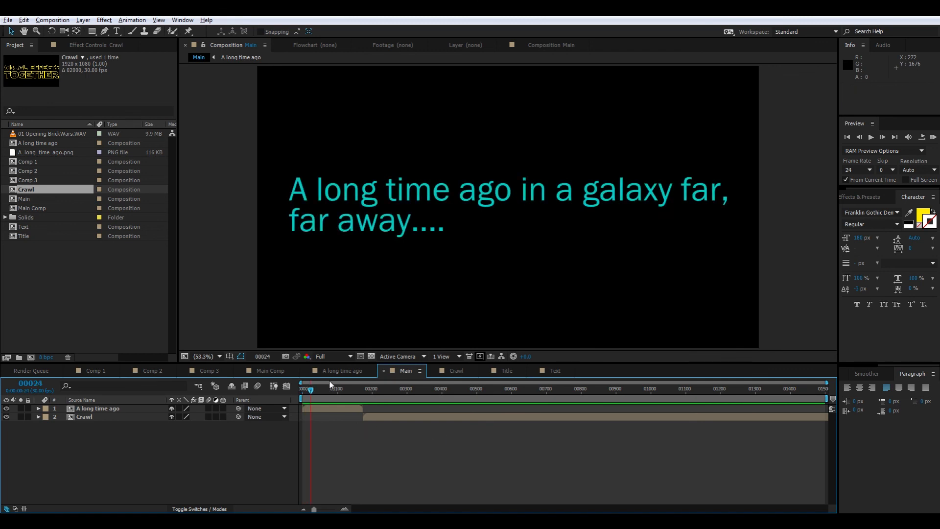
left_click_drag(330, 393, 533, 451)
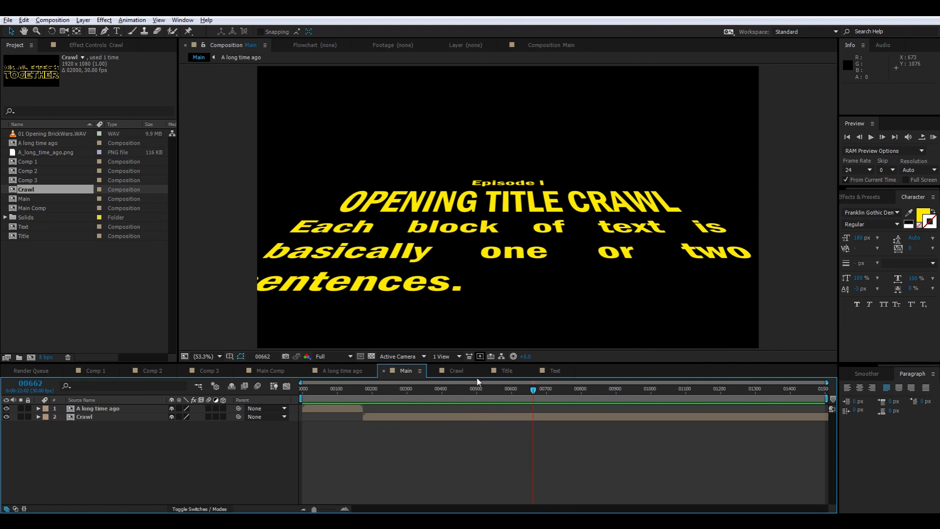
- Create a black solid named Starfield in the Crawl composition and place it beneath all the other layers
left_click(457, 371)
right_click(89, 486)
mouse_move(129, 377)
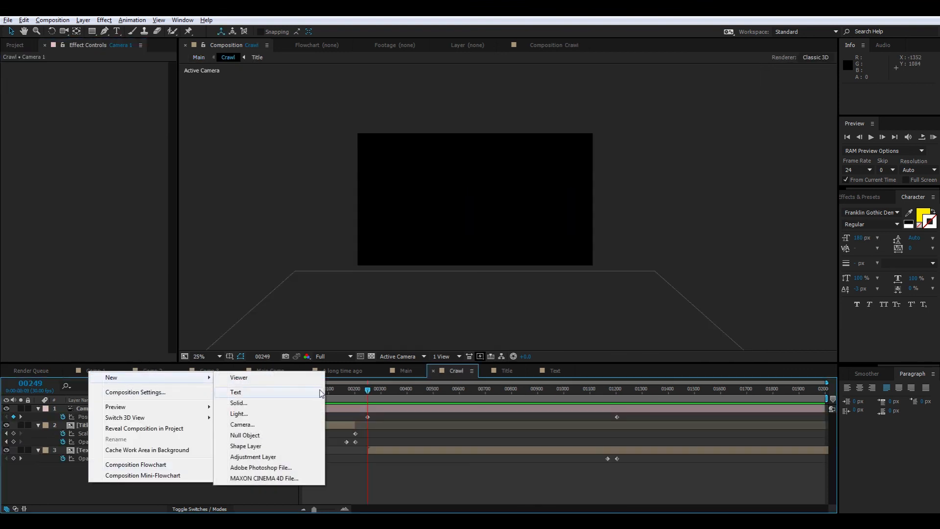
left_click(276, 406)
type("St")
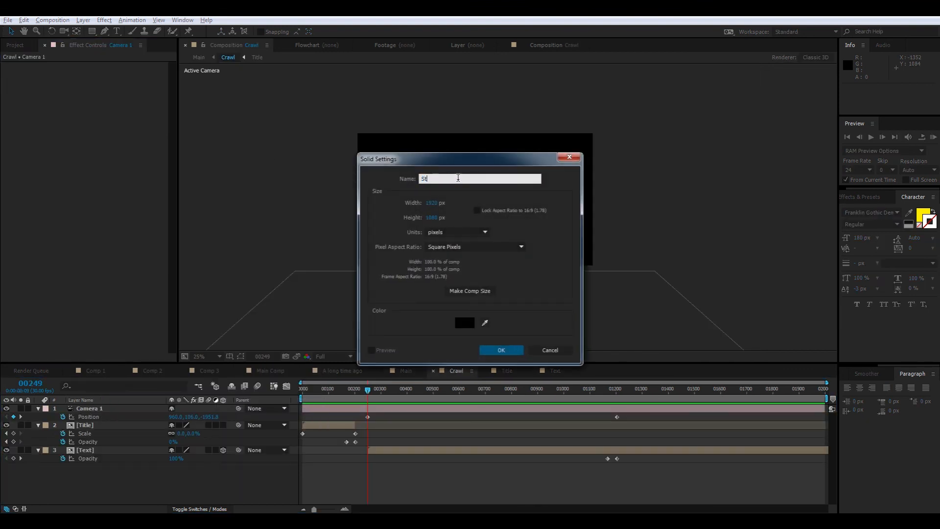
type("arfield")
key("Return")
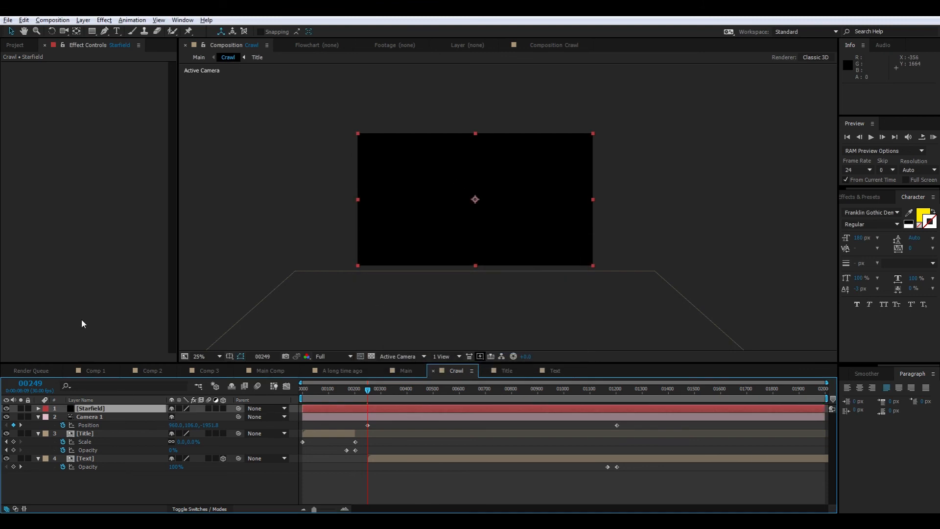
left_click_drag(89, 409, 92, 471)
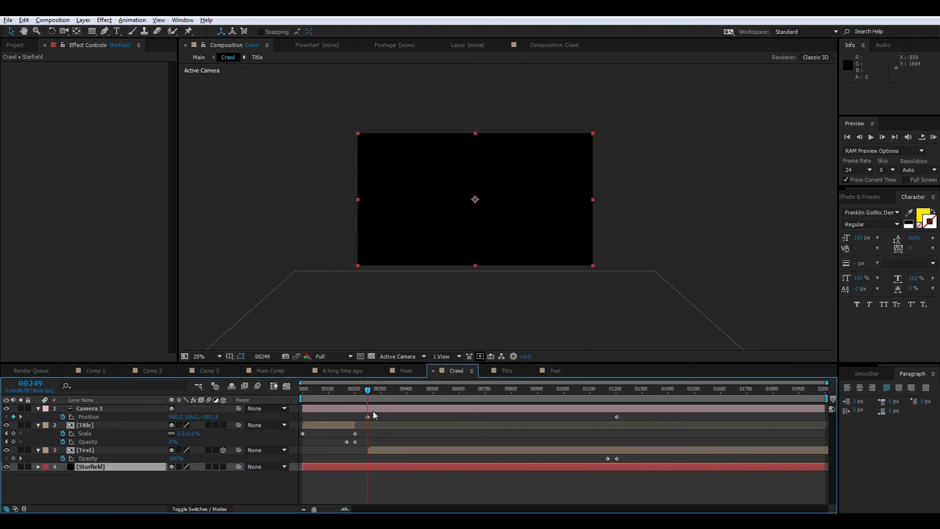
- Apply the Fractal Noise effect to the Starfield solid while viewing the title at frame 43
left_click_drag(367, 389, 314, 389)
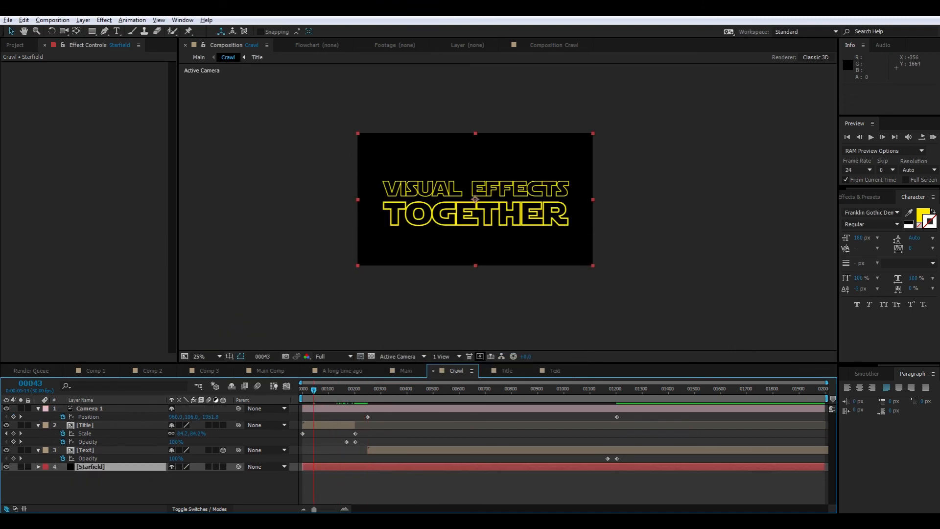
right_click(22, 102)
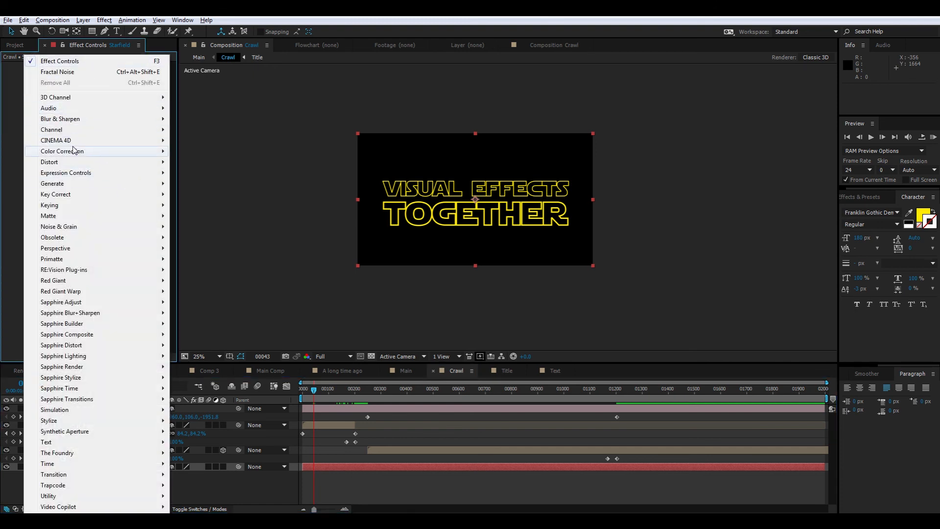
mouse_move(72, 185)
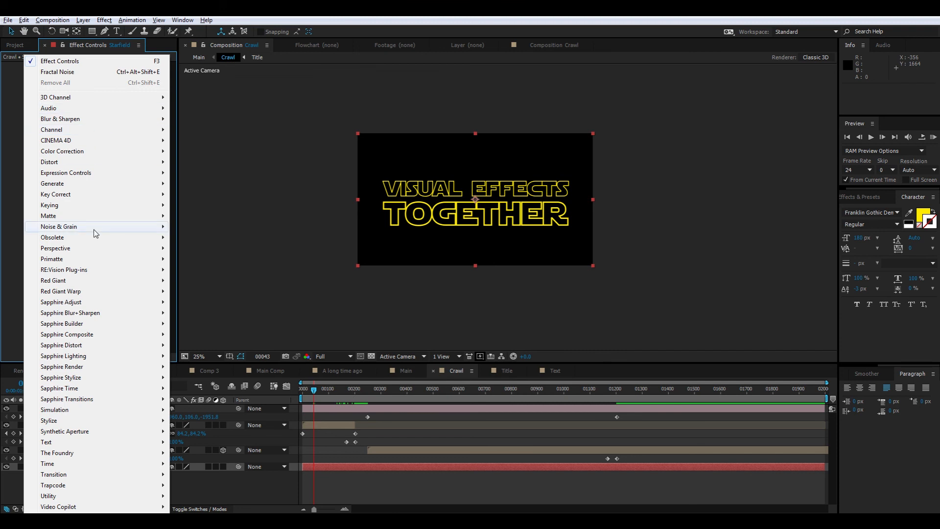
mouse_move(96, 233)
left_click(201, 248)
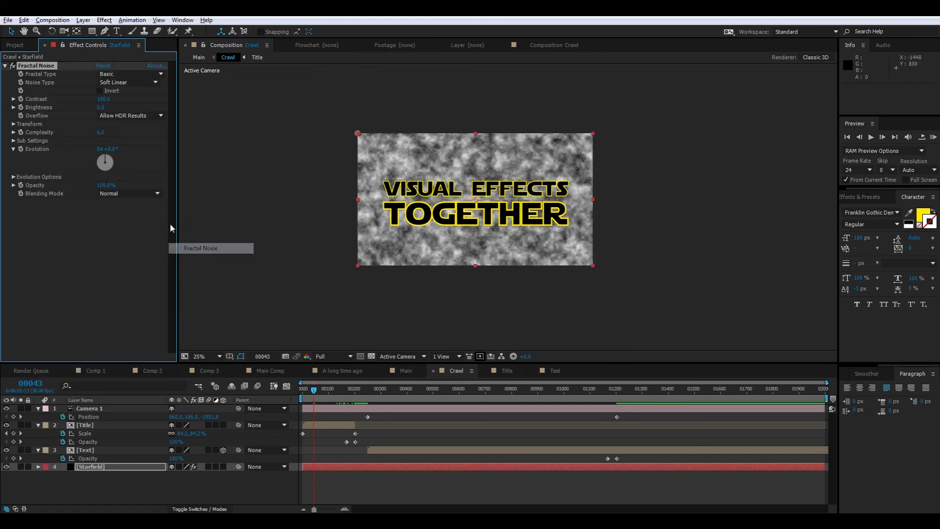
- Set the Starfield's Fractal Noise to the Small Bumps fractal type and the Linear noise type
left_click(120, 76)
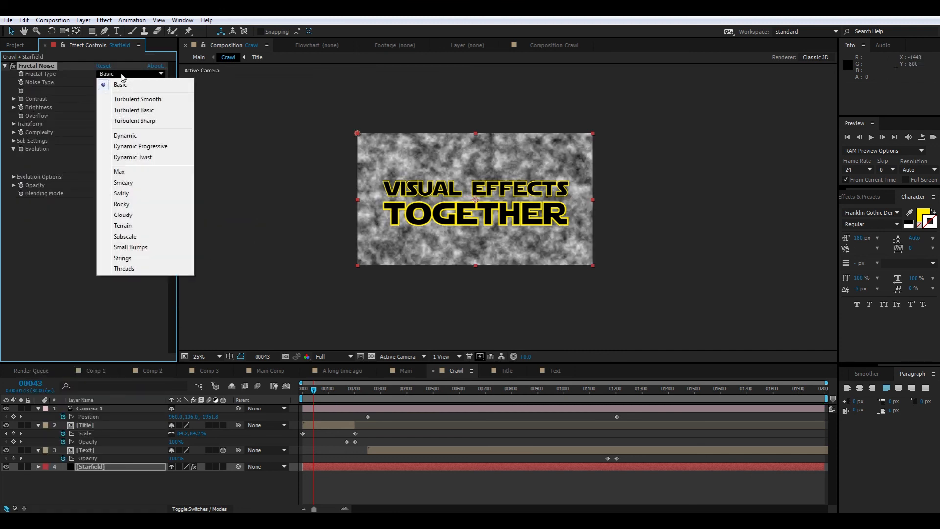
left_click(146, 247)
left_click(119, 83)
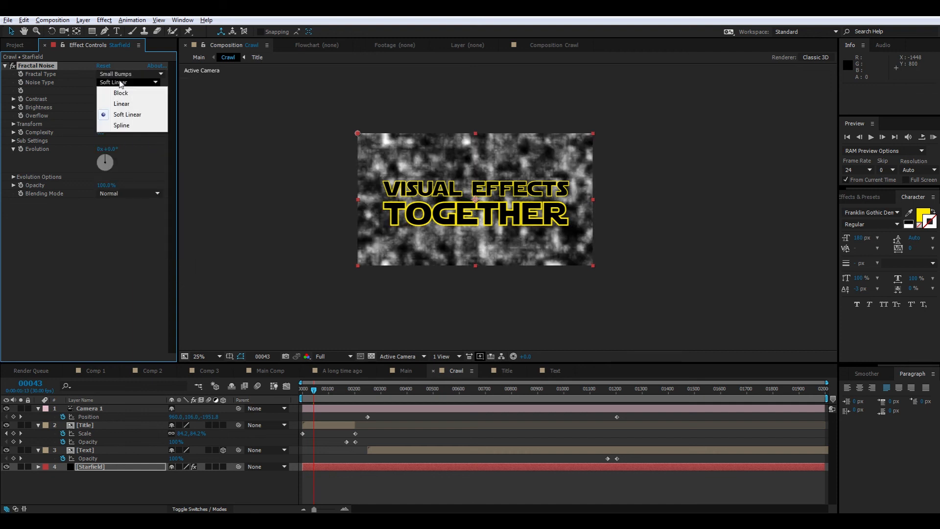
left_click(131, 104)
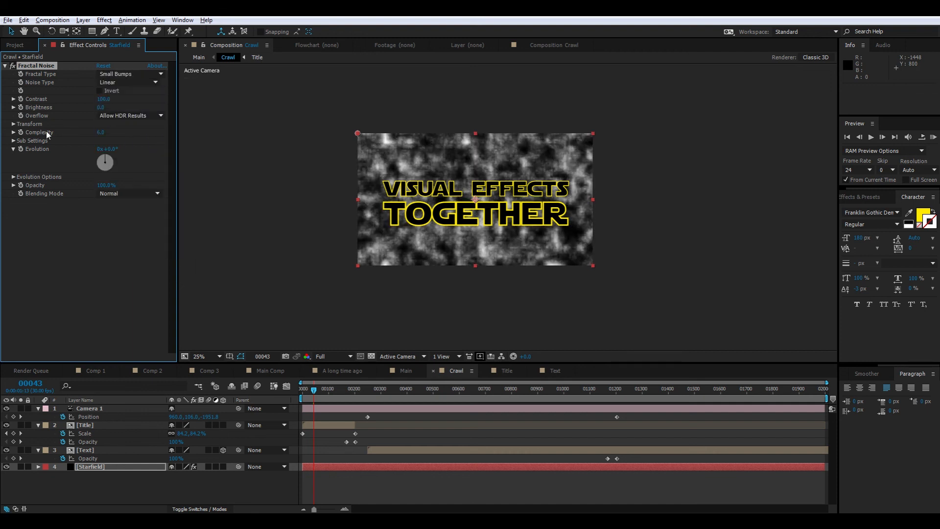
- Set the Fractal Noise scale to 1 and raise its contrast to about 927, inspecting the resulting stars up close
left_click(13, 124)
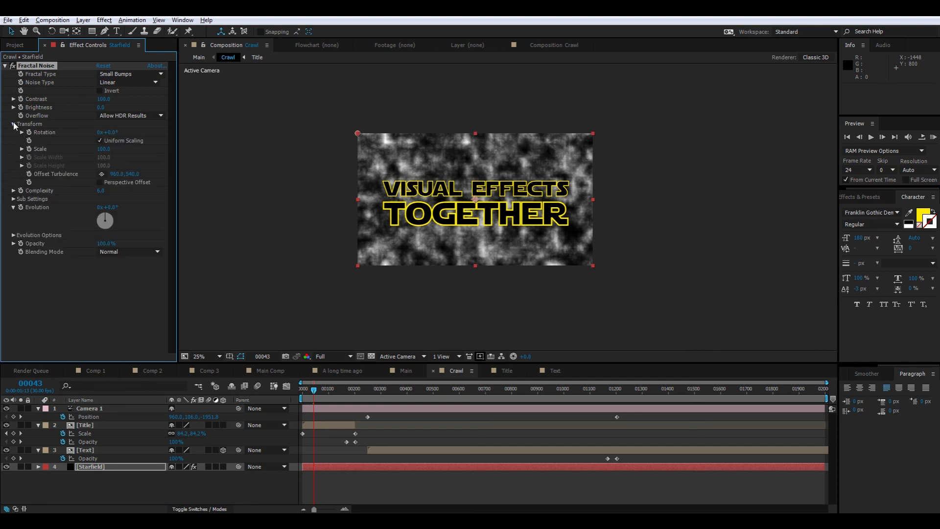
left_click(109, 149)
type("1")
key("Return")
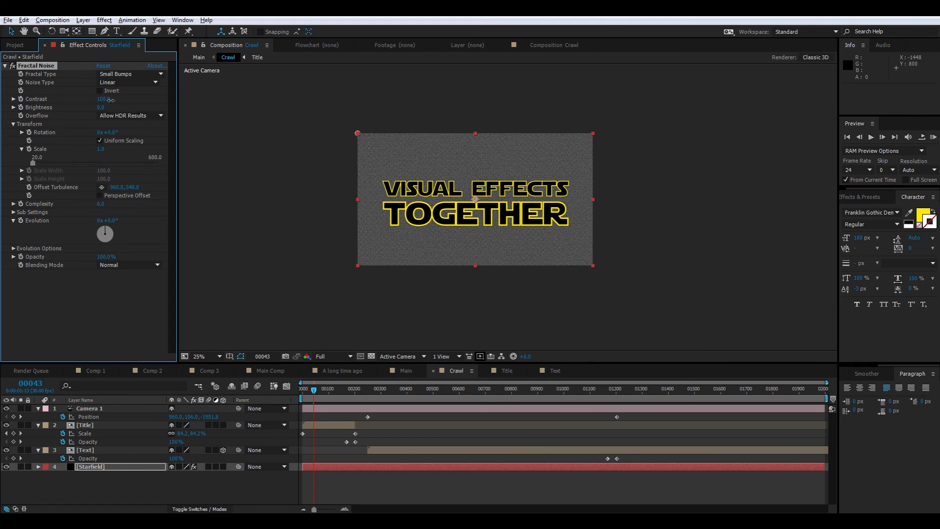
left_click_drag(111, 100, 425, 102)
scroll(373, 168, "up", 2)
left_click_drag(349, 218, 382, 229)
scroll(311, 181, "up", 2)
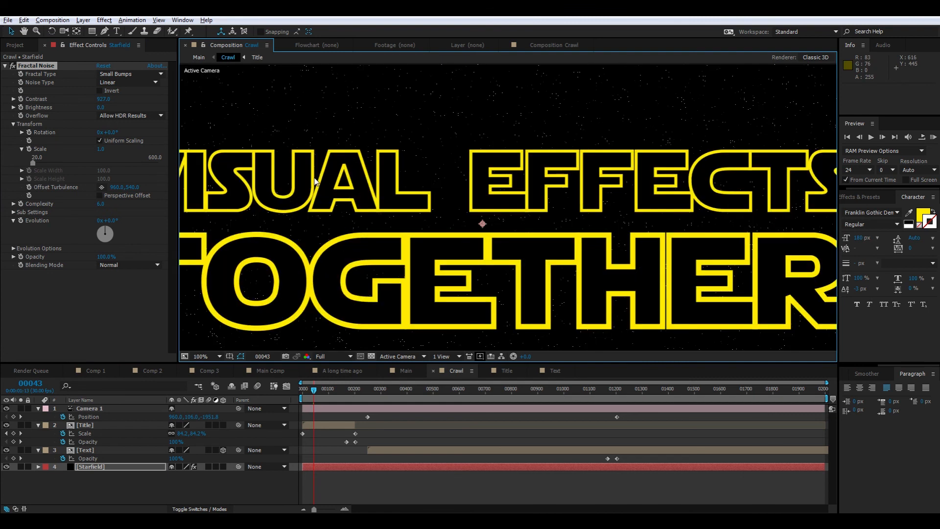
left_click_drag(334, 165, 451, 260)
scroll(452, 264, "down", 1)
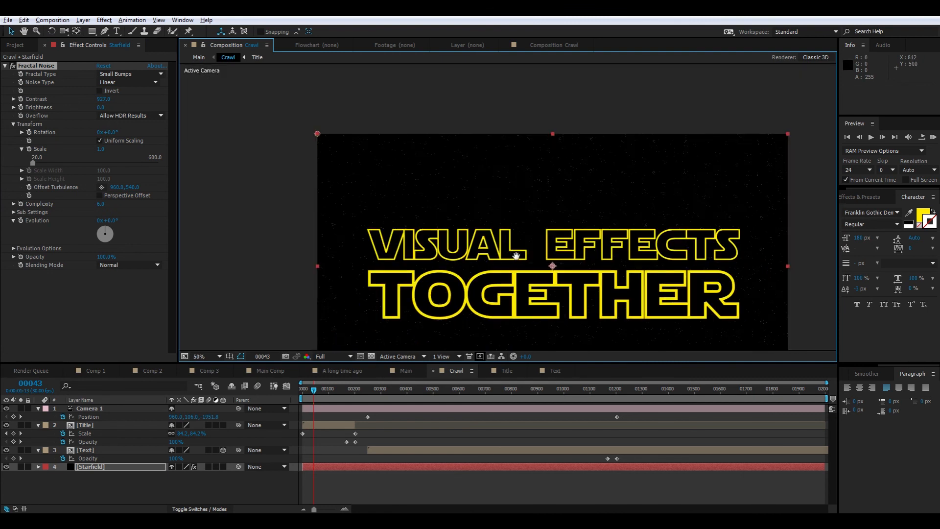
left_click_drag(512, 252, 449, 203)
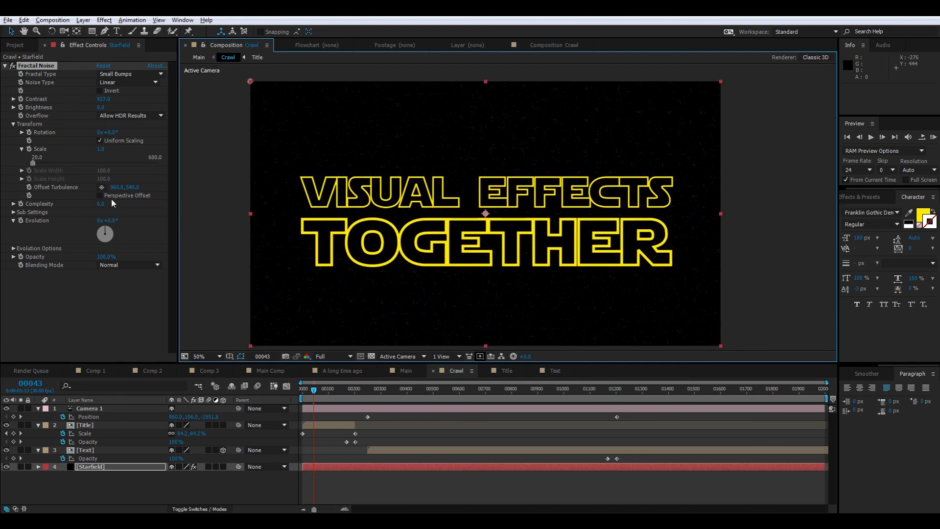
- Set the Fractal Noise evolution to about 1x+175° and its scale to 5
left_click_drag(107, 220, 131, 223)
left_click_drag(396, 246, 395, 246)
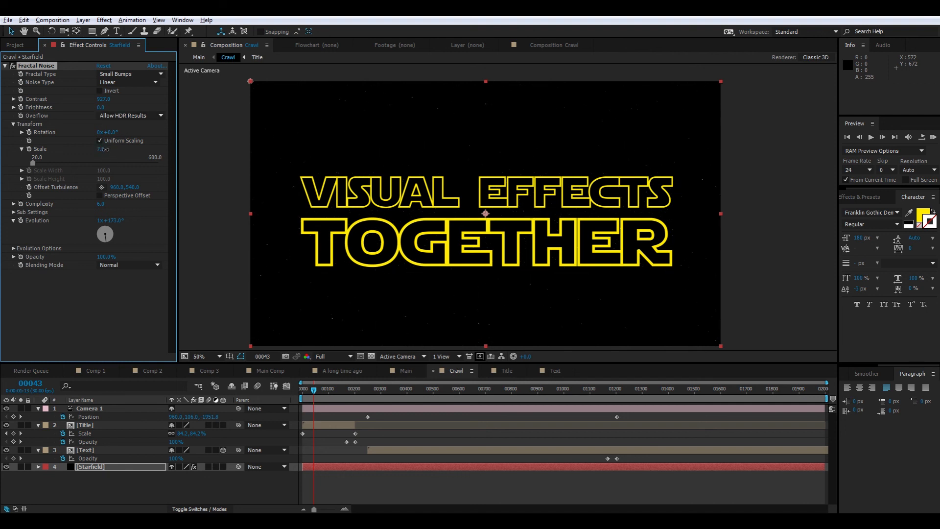
left_click(100, 148)
type("10")
key("Return")
left_click(213, 198)
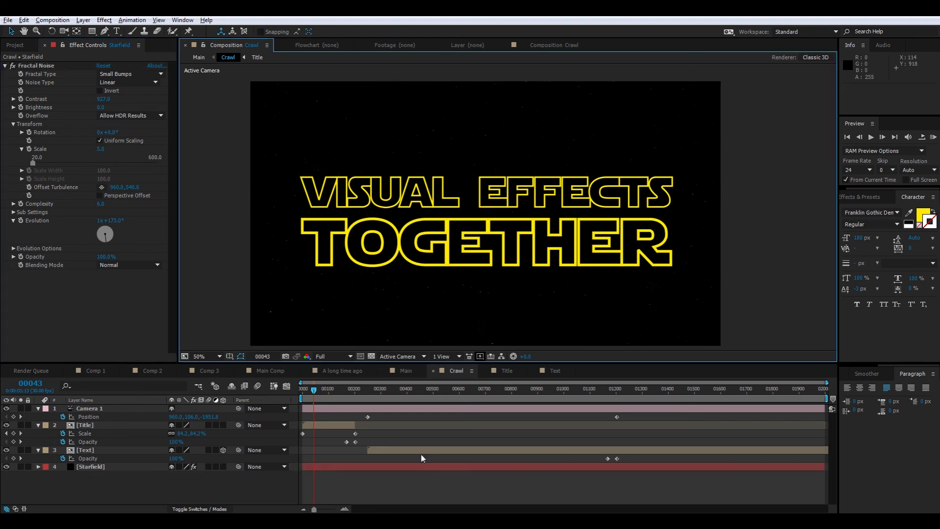
- Import 01 Opening BrickWars.WAV and place it beneath the Starfield layer in the Crawl composition, starting at frame 0
left_click(384, 485)
left_click_drag(316, 390, 136, 443)
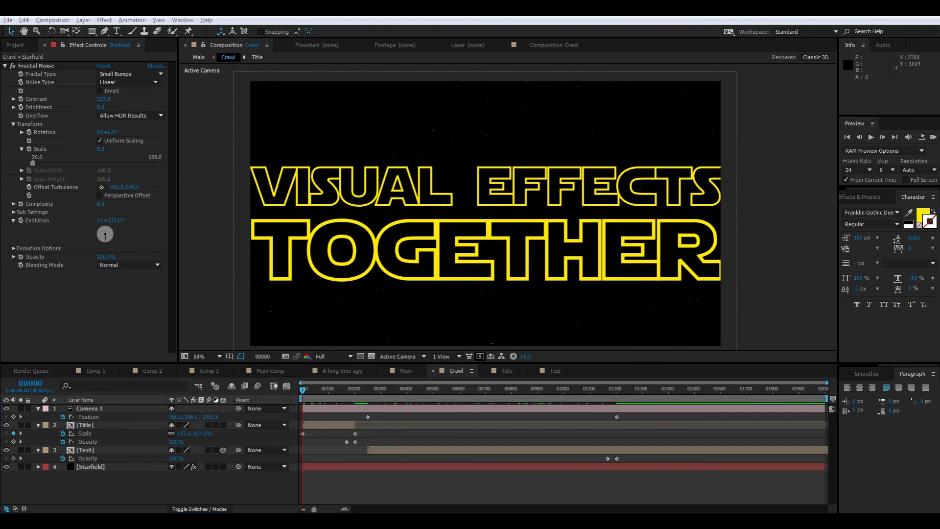
left_click(810, 467)
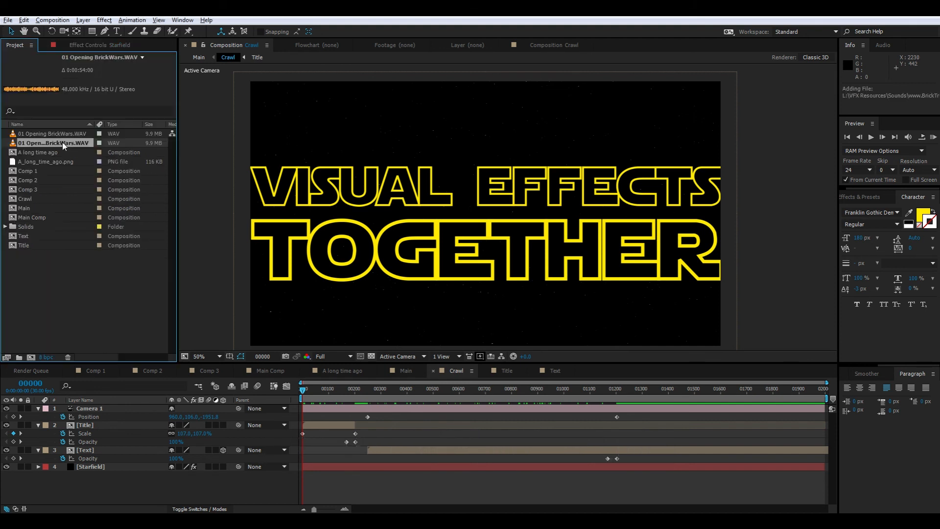
left_click_drag(63, 142, 75, 478)
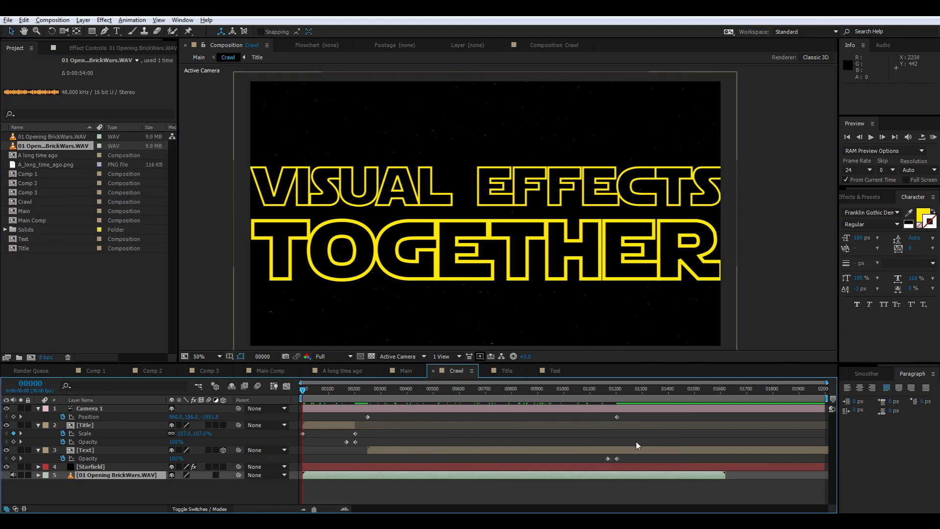
- Play back the Main composition with its soundtrack and stop the preview
left_click(410, 495)
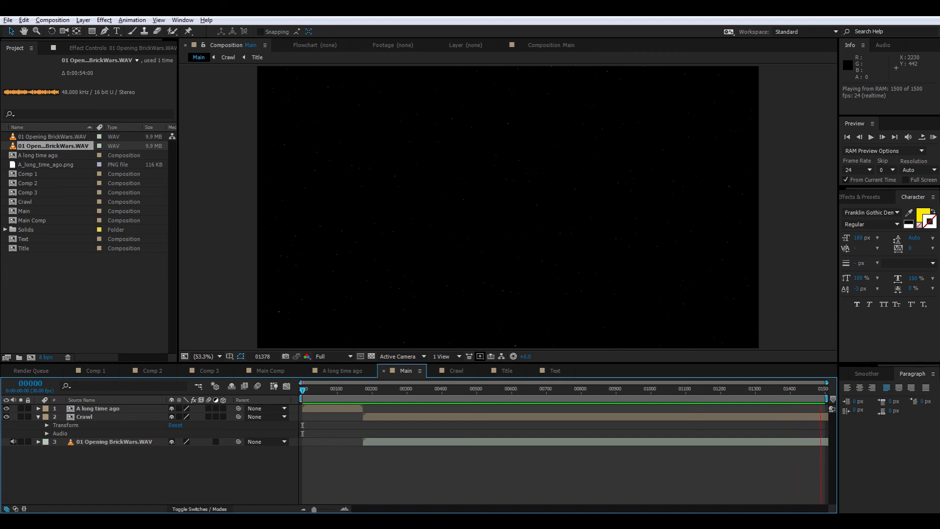
key("space")
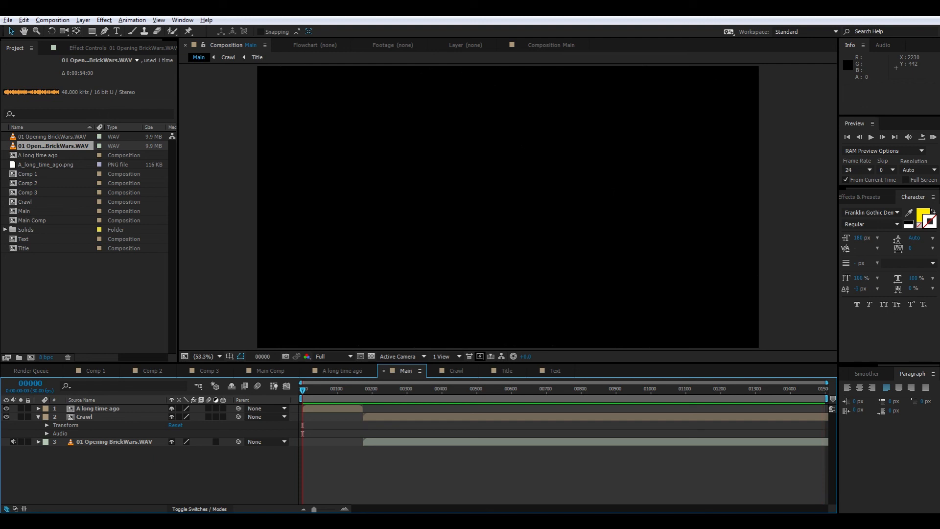